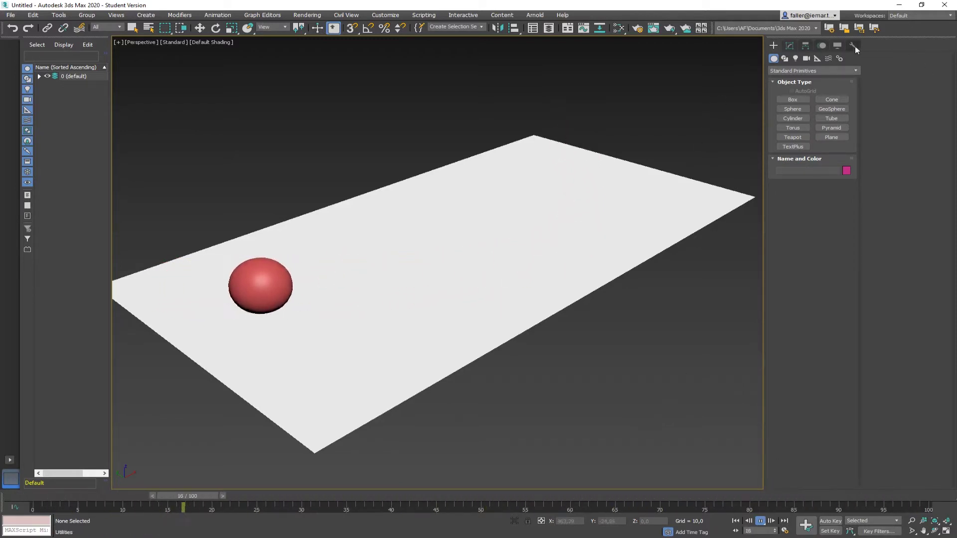
# - Stop the animation playback and delete the plane and the red sphere to empty the scene
pyautogui.rightClick(479, 369)
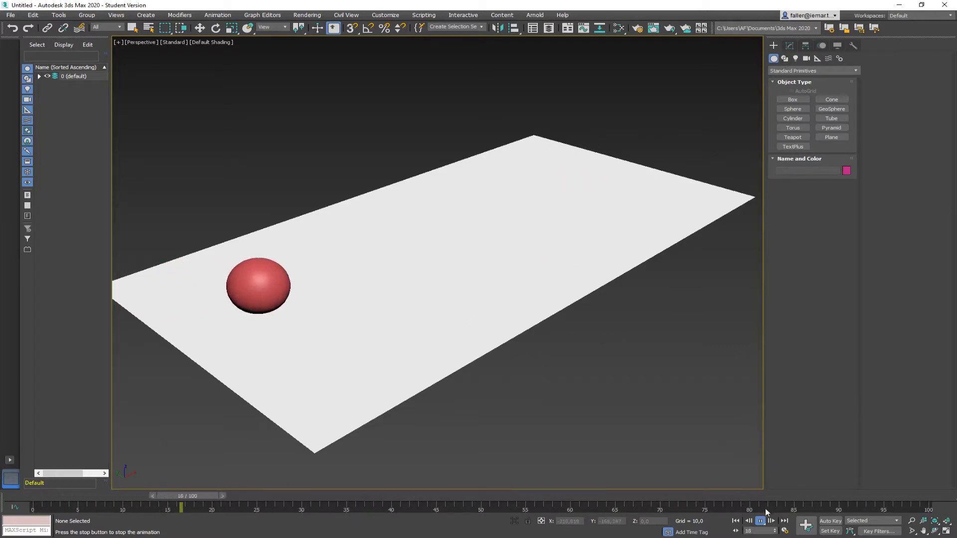
pyautogui.click(760, 521)
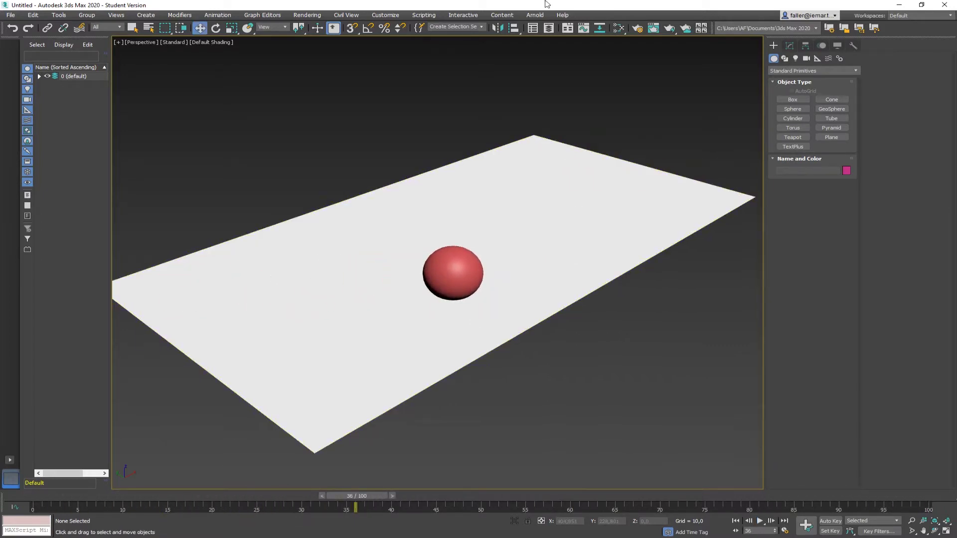
pyautogui.moveTo(628, 121); pyautogui.dragTo(416, 304)
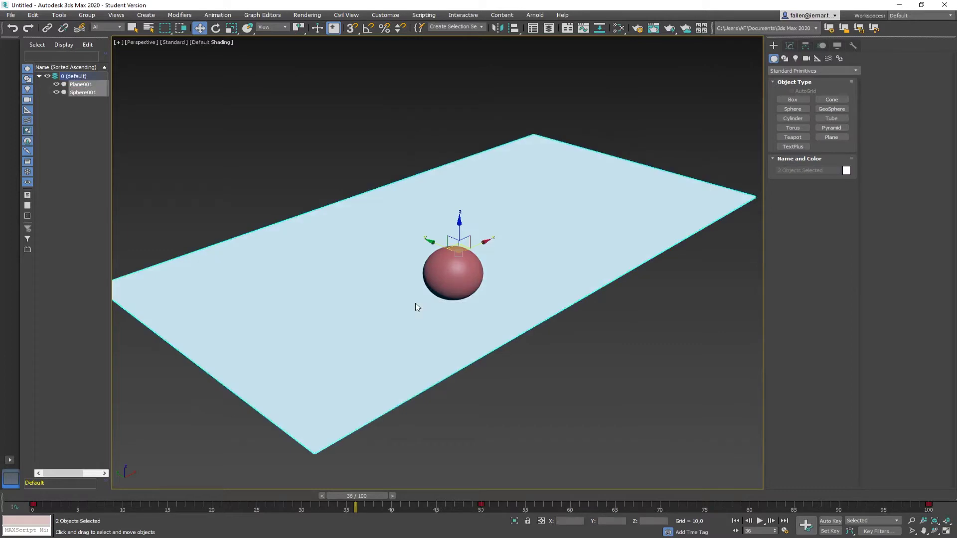
pyautogui.press('Delete')
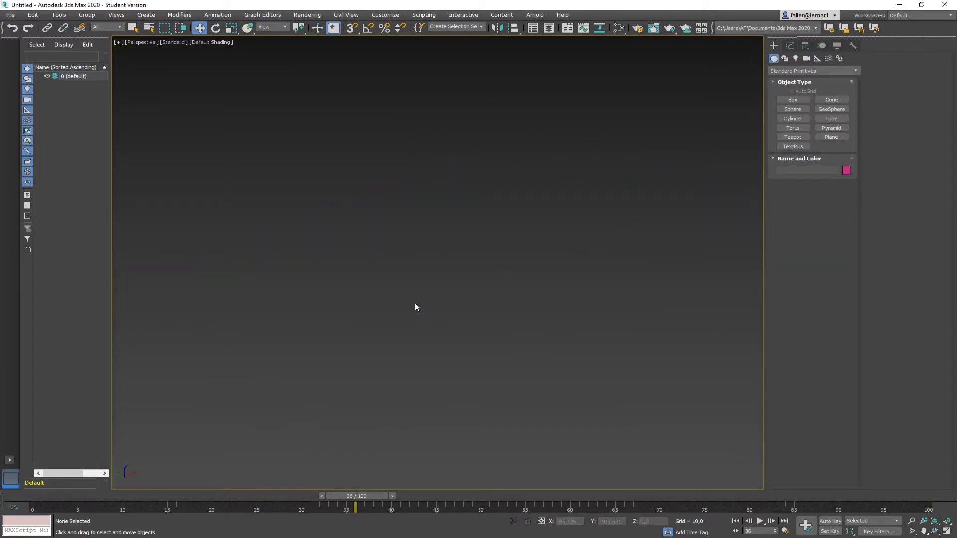
# - Show the Top view with its grid and create a box about 28 × 33 × 14 near the lower-left corner of the view
pyautogui.press('t')
pyautogui.press('g')
pyautogui.moveTo(410, 254); pyautogui.dragTo(396, 244, button='middle')
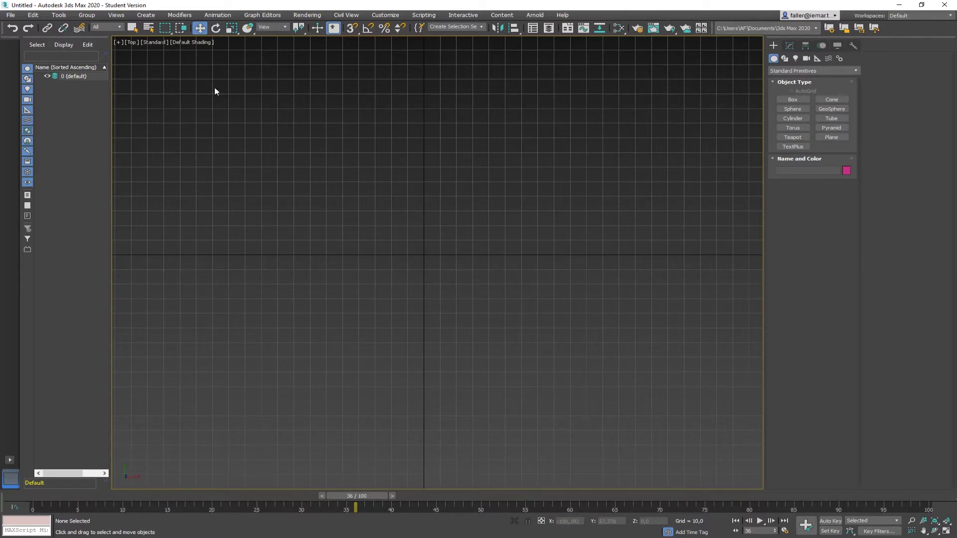
pyautogui.click(795, 100)
pyautogui.moveTo(152, 392); pyautogui.dragTo(205, 435)
pyautogui.click(204, 414)
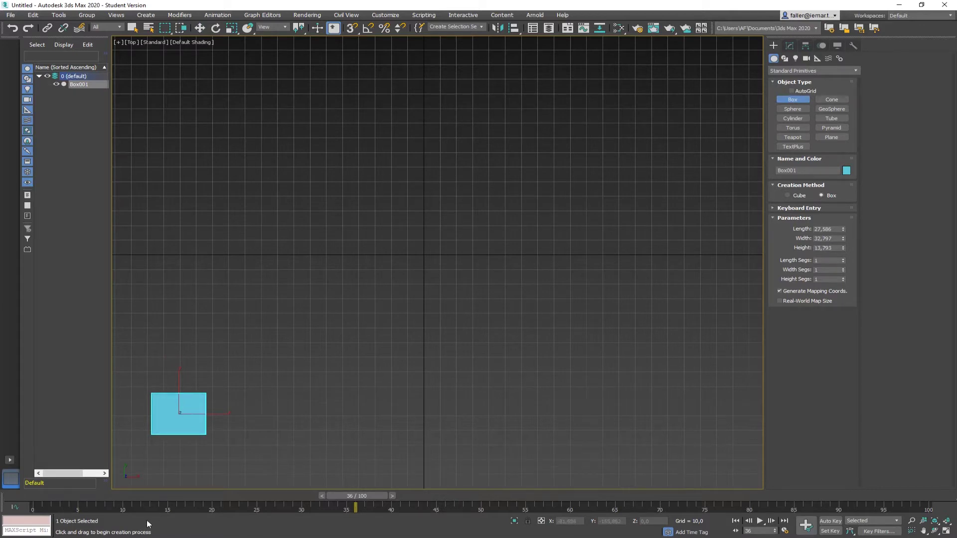
# - Turn on Auto Key at frame 0, then keyframe the box at frame 25 by moving it horizontally to about X 141, Y -109
pyautogui.moveTo(367, 498); pyautogui.dragTo(50, 494)
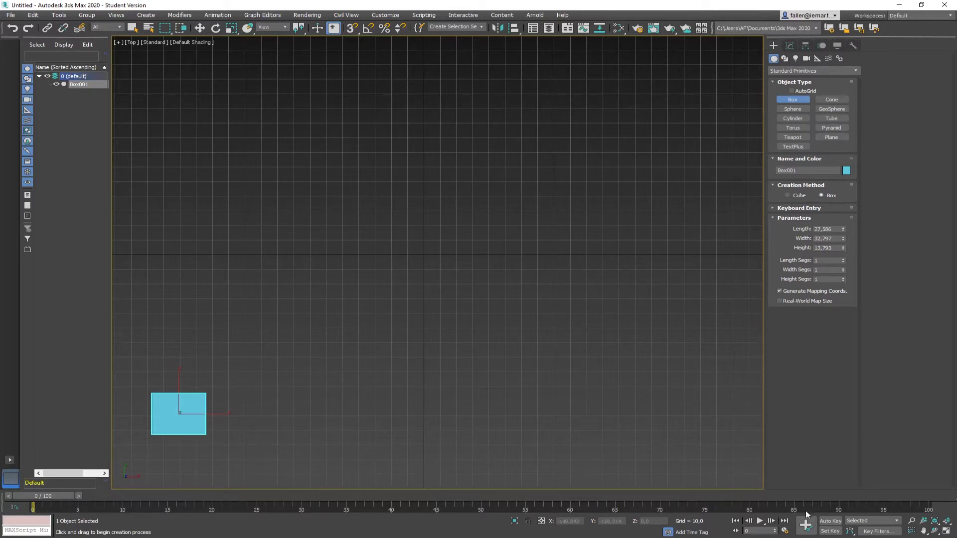
pyautogui.click(831, 521)
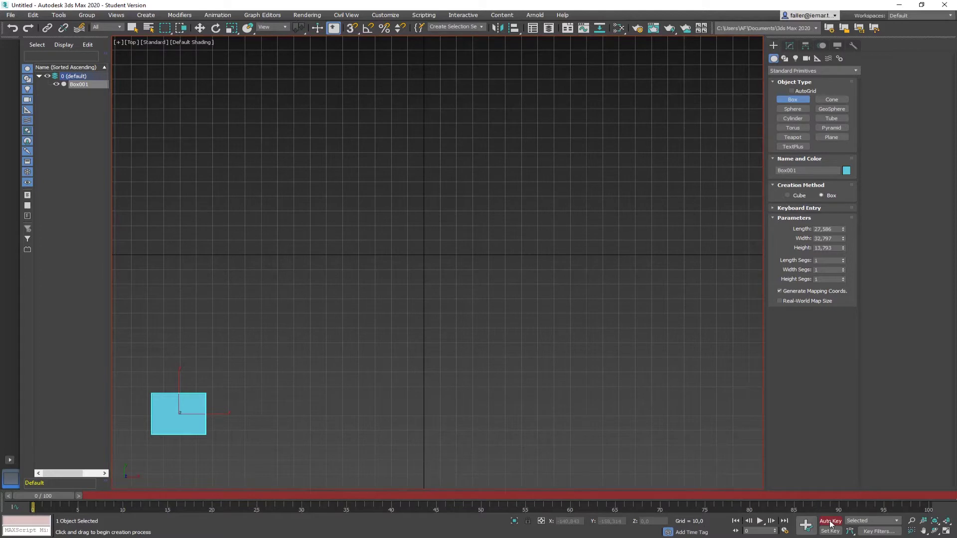
pyautogui.moveTo(61, 497); pyautogui.dragTo(275, 497)
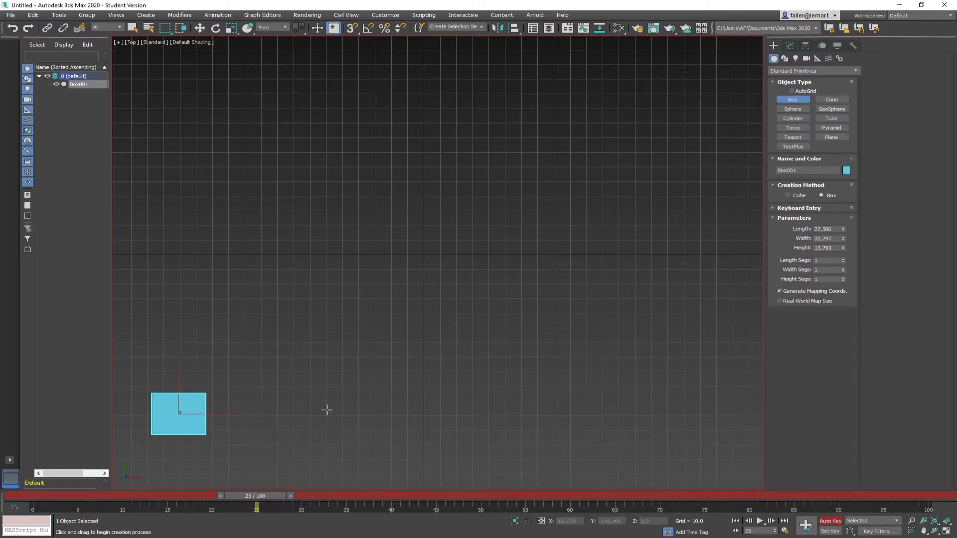
pyautogui.click(199, 28)
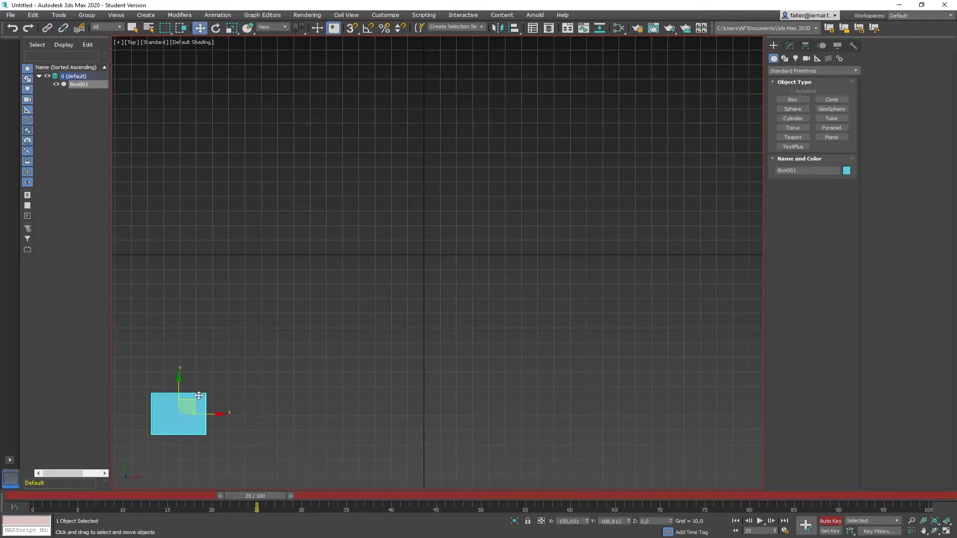
pyautogui.moveTo(193, 404); pyautogui.dragTo(666, 405)
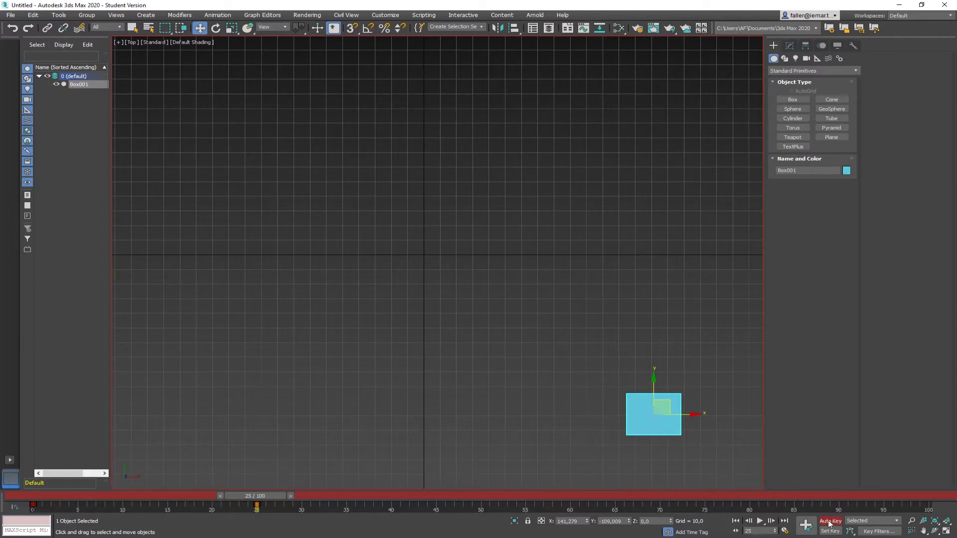
# - Keyframe the box at about X -147, Y 99 on frame 50 and X 168, Y 111 on frame 75, then turn off Auto Key
pyautogui.moveTo(267, 495); pyautogui.dragTo(492, 497)
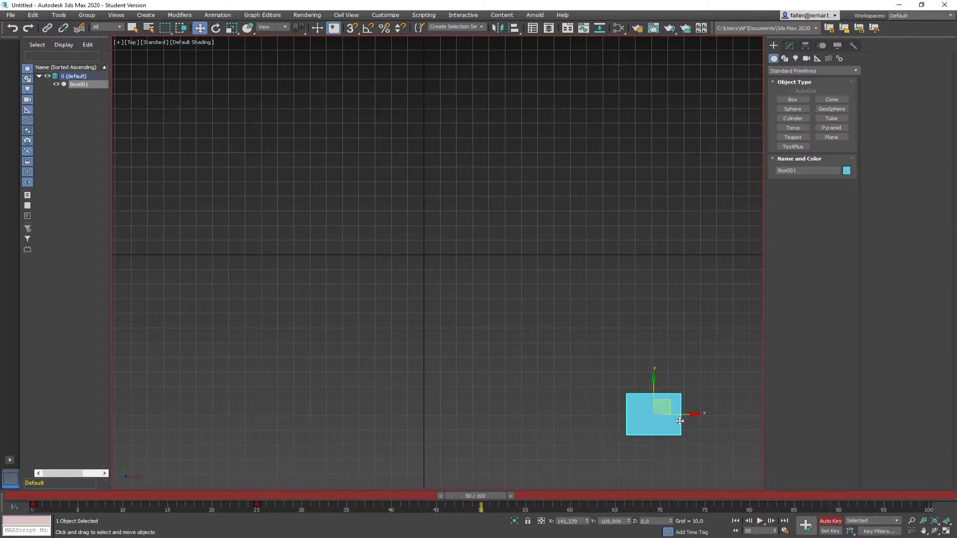
pyautogui.moveTo(665, 398); pyautogui.dragTo(196, 94)
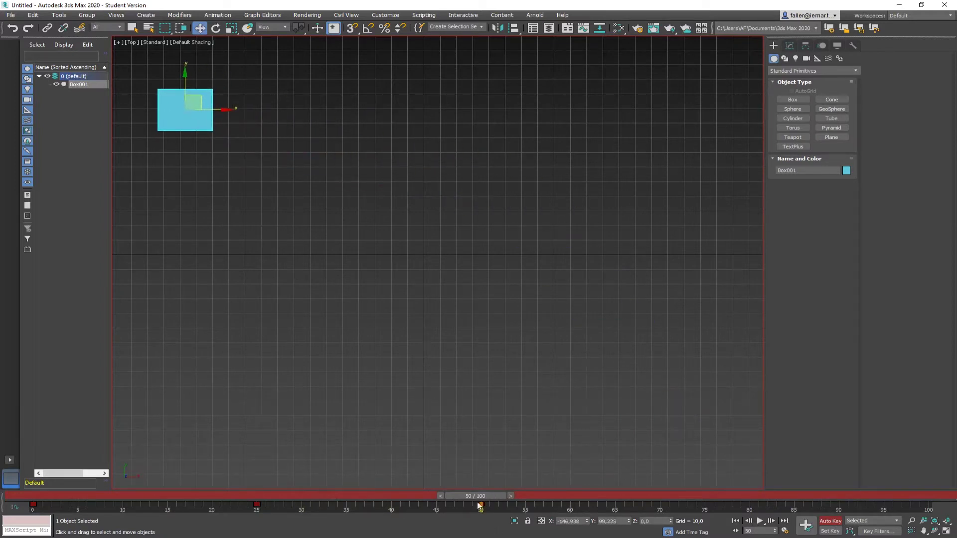
pyautogui.moveTo(478, 496); pyautogui.dragTo(707, 498)
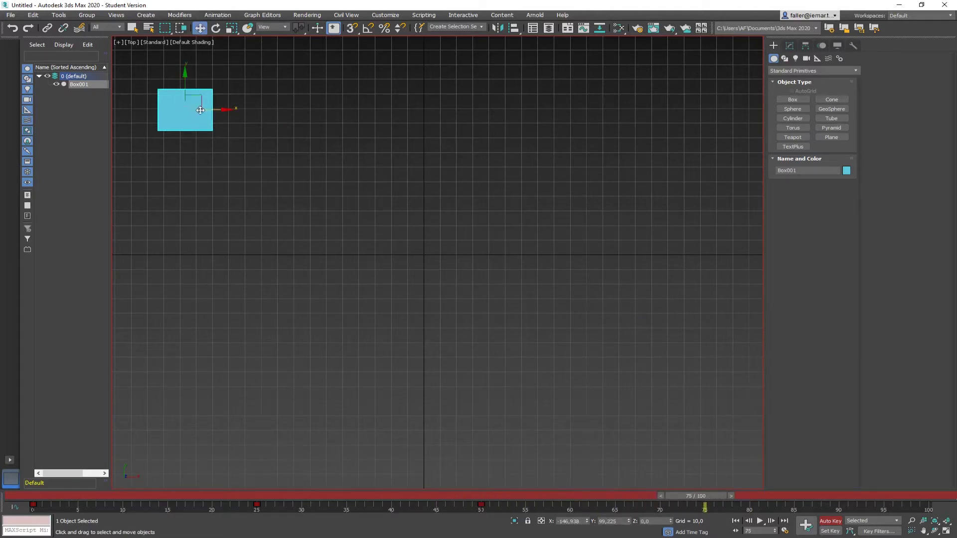
pyautogui.moveTo(200, 97); pyautogui.dragTo(712, 81)
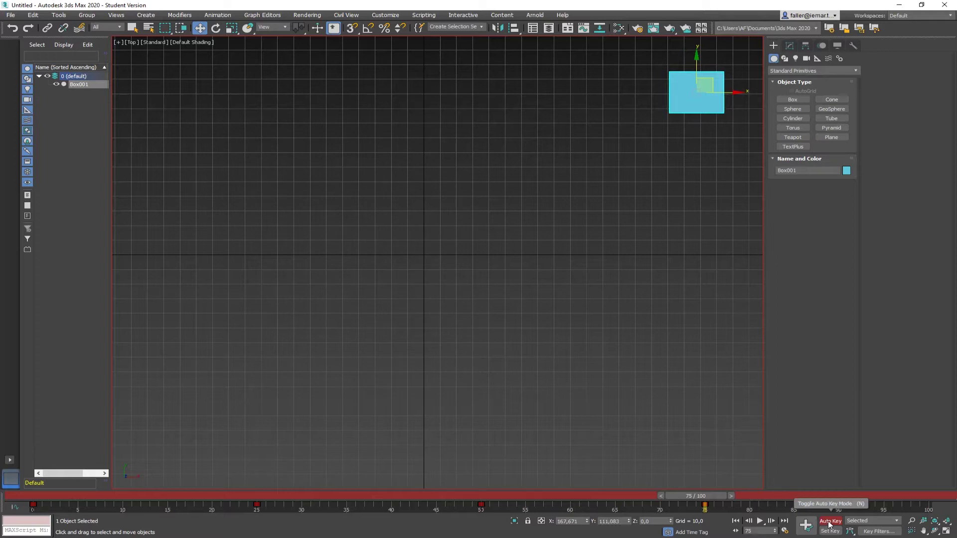
pyautogui.click(830, 521)
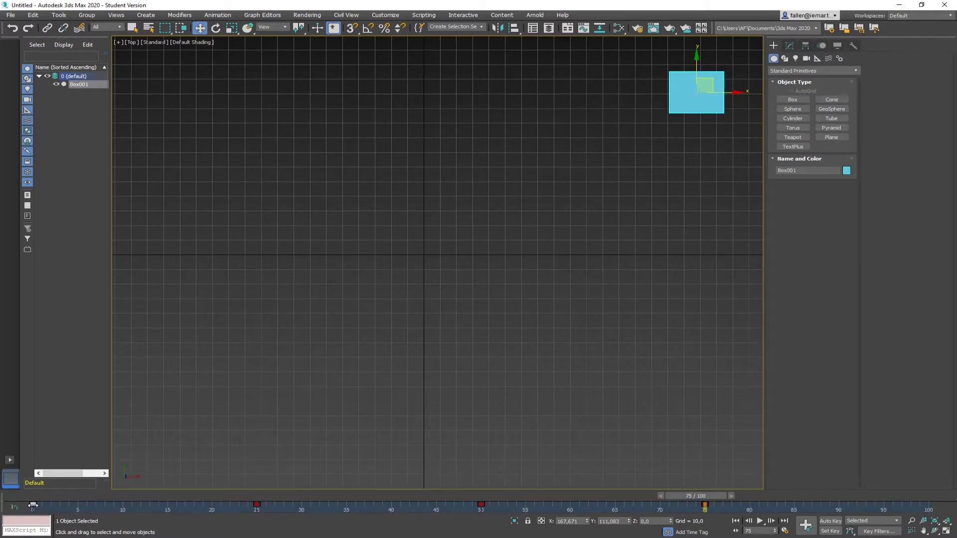
# - Copy the frame 0 key to frame 100, play the box animation and return to frame 0
pyautogui.keyDown('shift'); pyautogui.moveTo(33, 506); pyautogui.dragTo(705, 507); pyautogui.keyUp('shift')
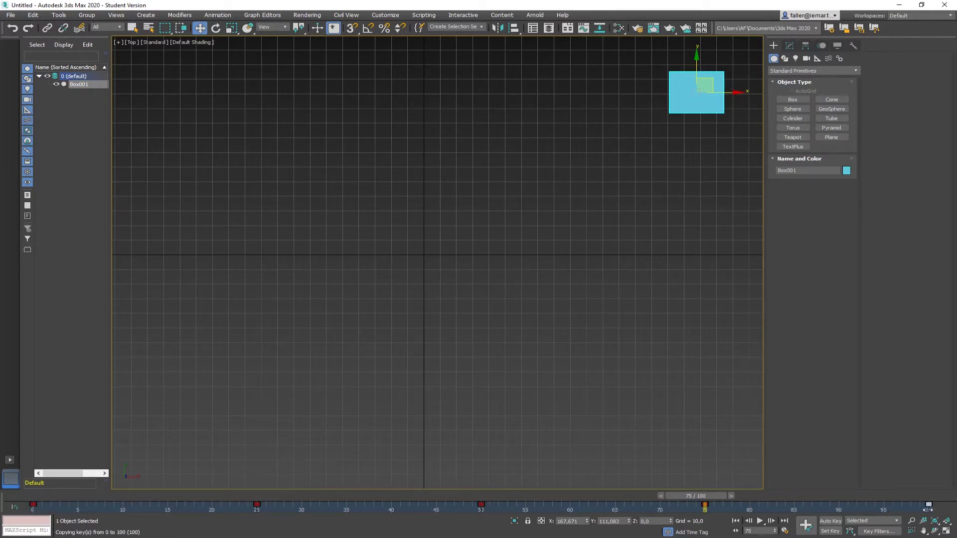
pyautogui.moveTo(717, 496); pyautogui.dragTo(31, 496)
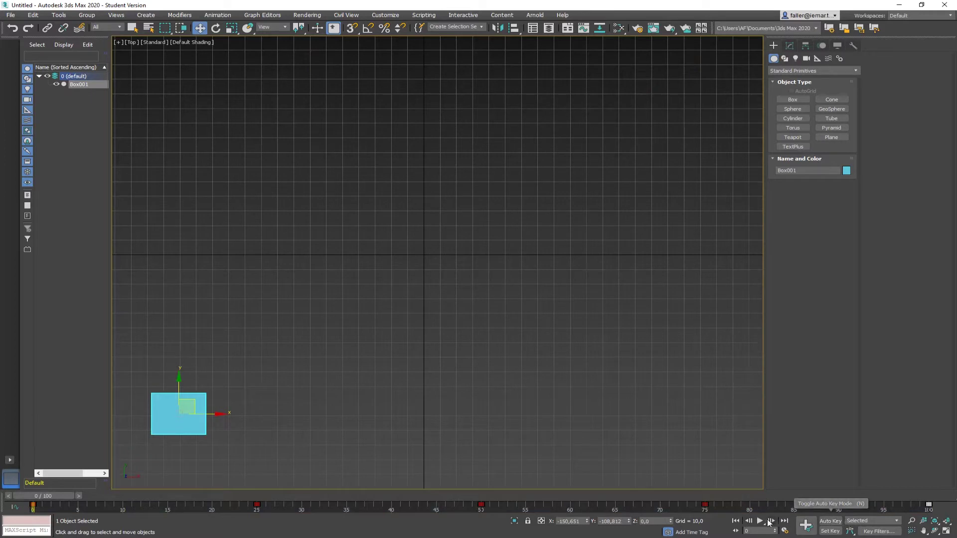
pyautogui.click(760, 521)
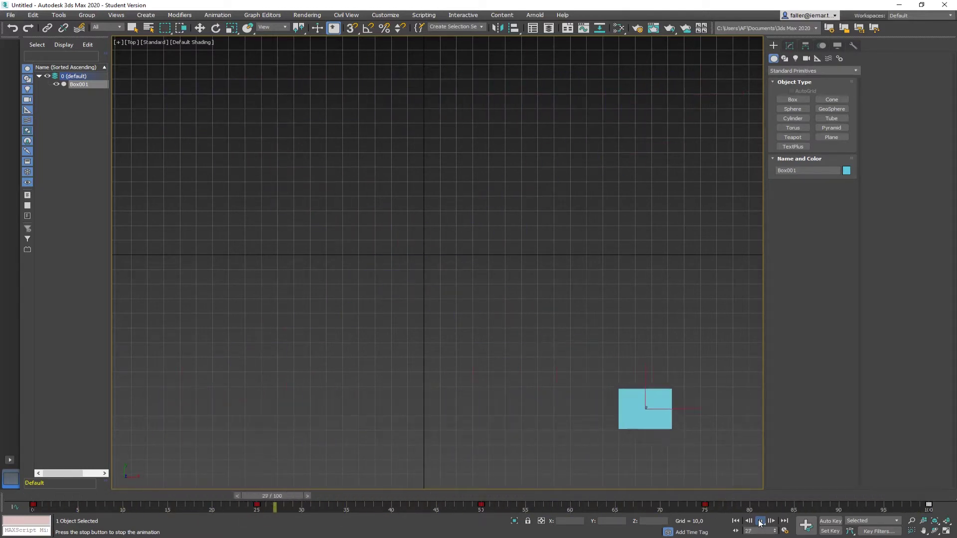
pyautogui.click(760, 521)
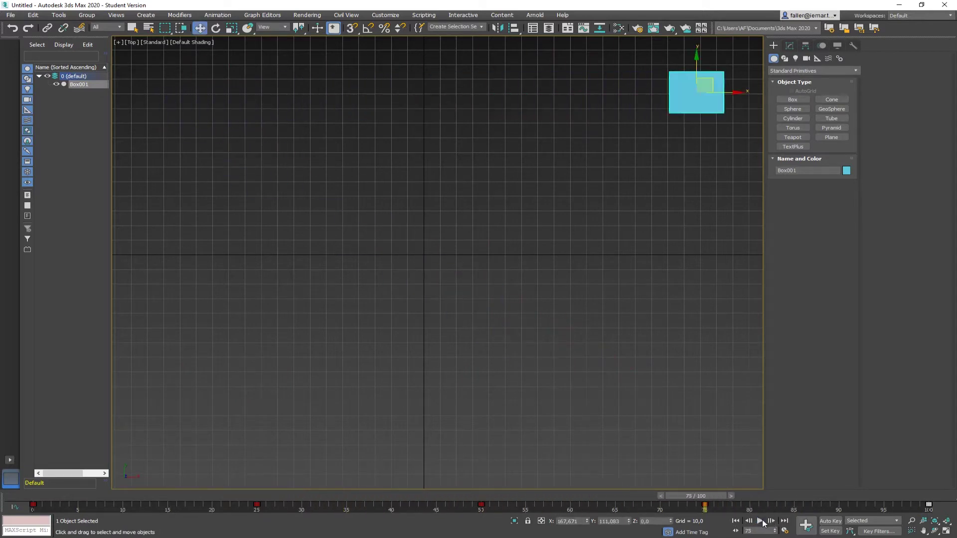
pyautogui.moveTo(704, 498); pyautogui.dragTo(14, 493)
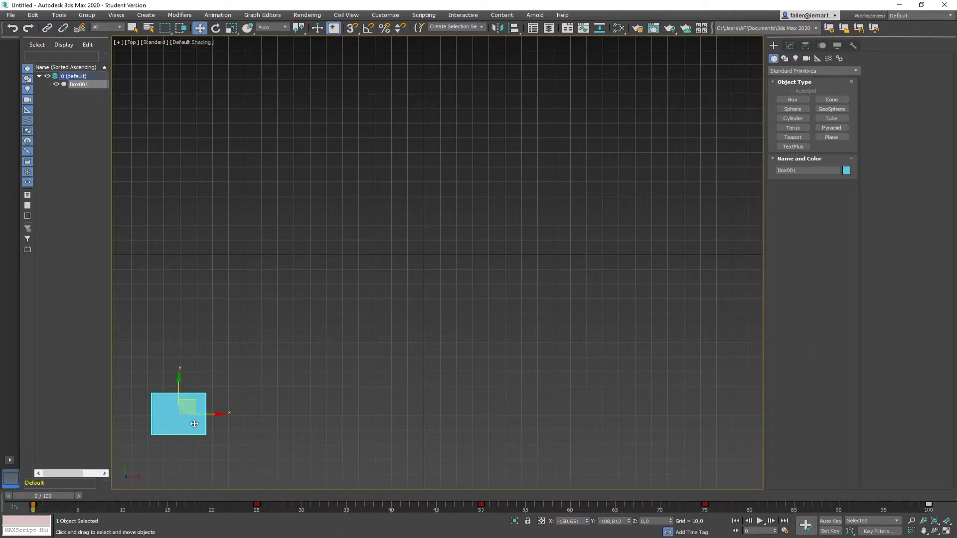
# - With Auto Key and angle snap on, rotate the box 90° about Z at frame 25
pyautogui.click(830, 521)
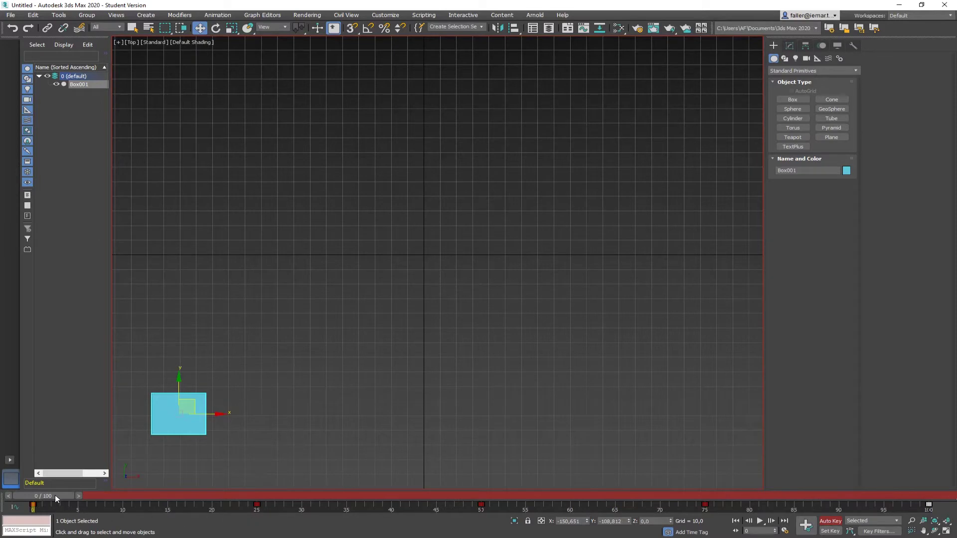
pyautogui.moveTo(55, 494); pyautogui.dragTo(270, 499)
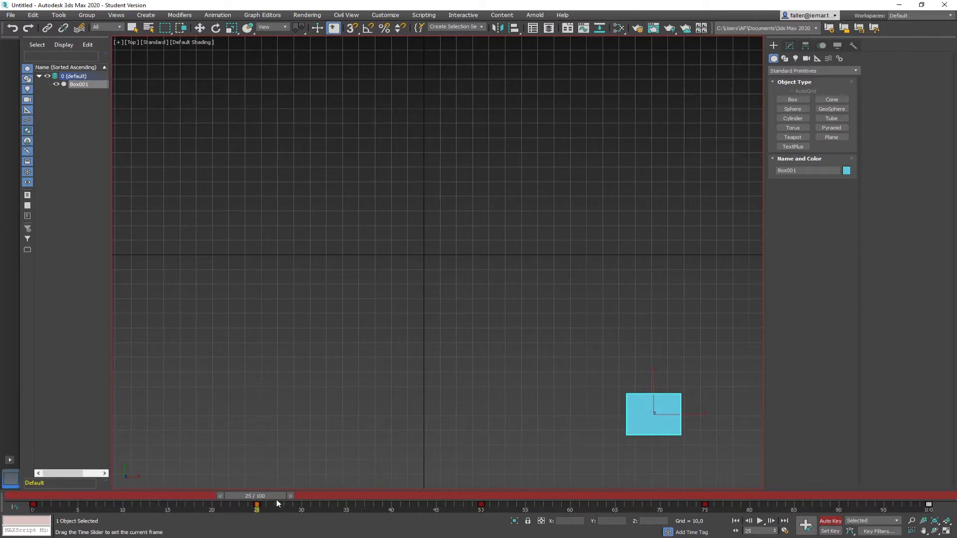
pyautogui.press('w')
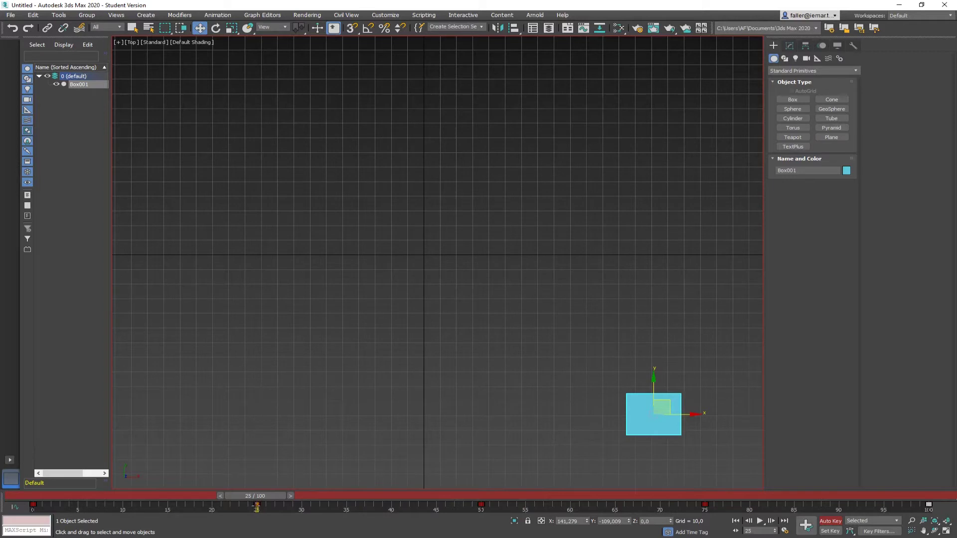
pyautogui.moveTo(257, 496)
pyautogui.mouseDown()
pyautogui.moveTo(157, 495)
pyautogui.moveTo(288, 497)
pyautogui.moveTo(262, 497)
pyautogui.mouseUp()
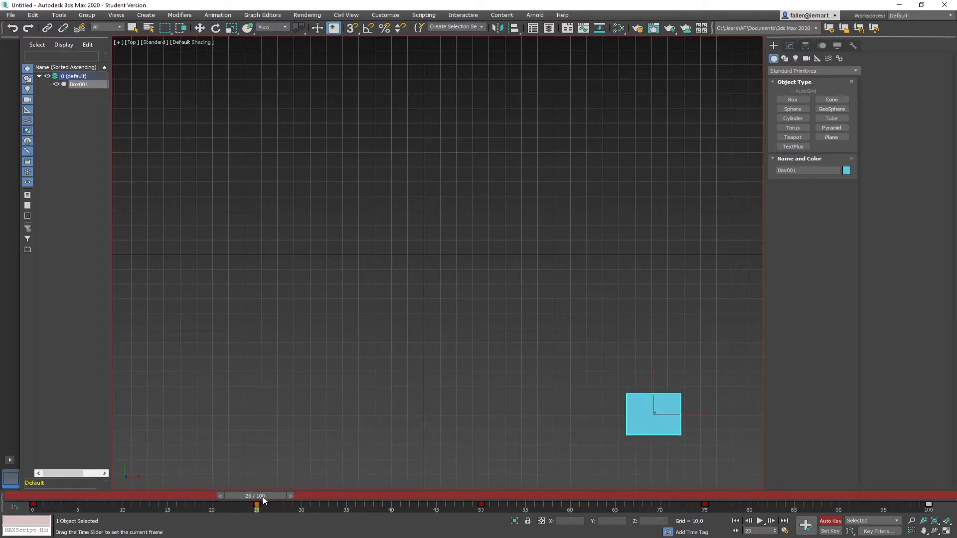
pyautogui.press('w')
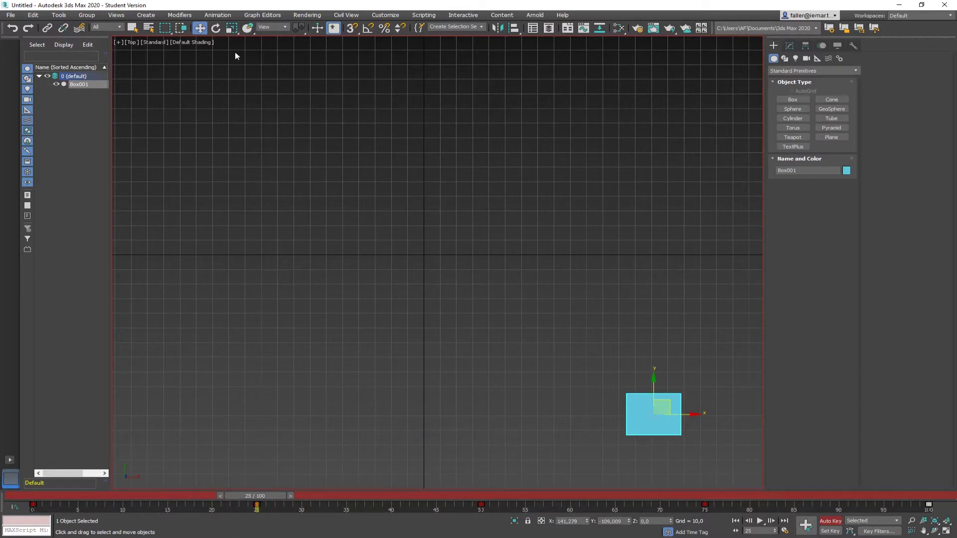
pyautogui.click(216, 28)
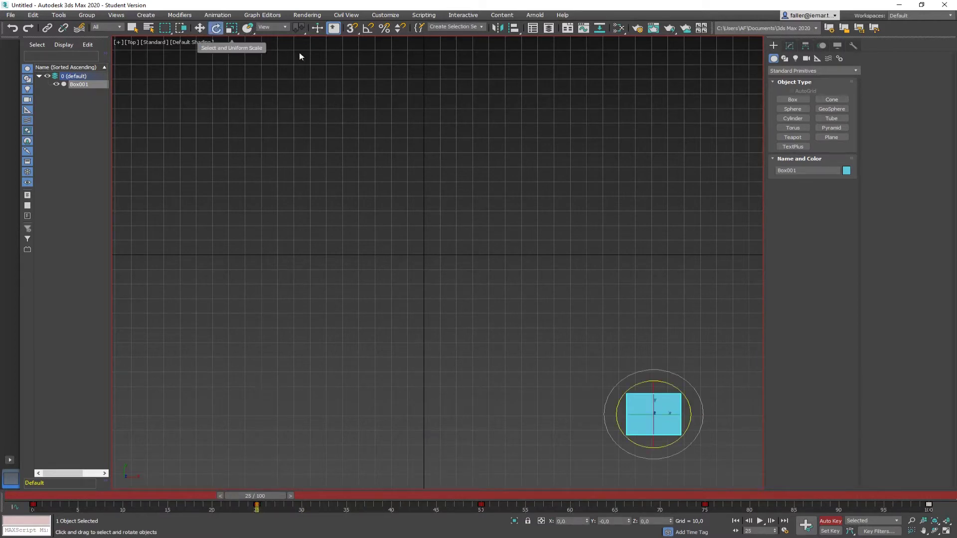
pyautogui.click(366, 29)
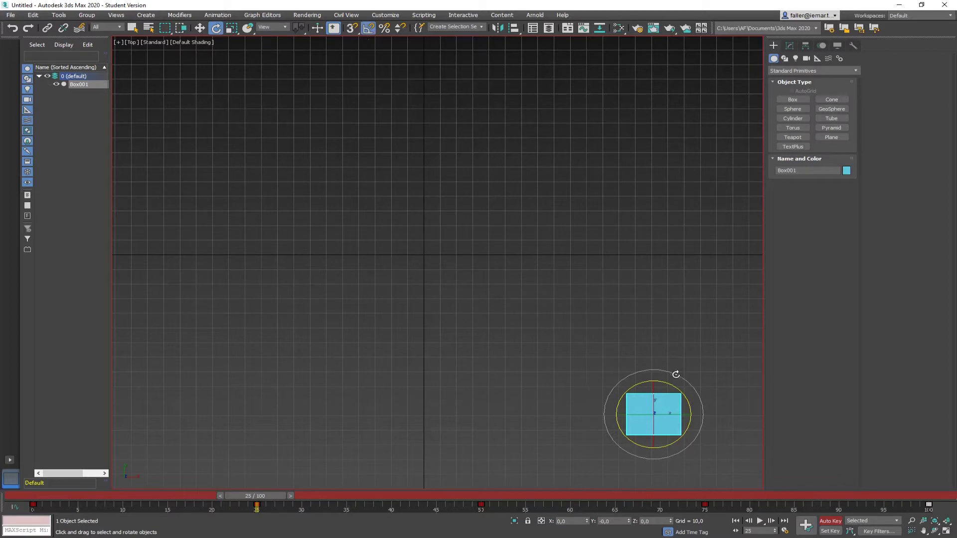
pyautogui.moveTo(669, 385); pyautogui.dragTo(643, 337)
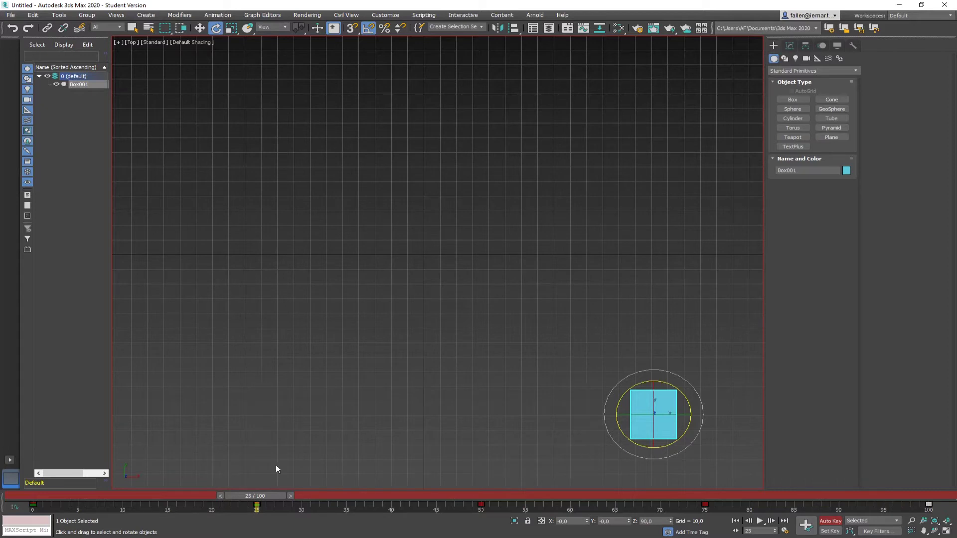
# - Keyframe the box's Z rotation to -90° at frame 50 and 180° at frame 70
pyautogui.moveTo(254, 494); pyautogui.dragTo(481, 497)
pyautogui.press('e')
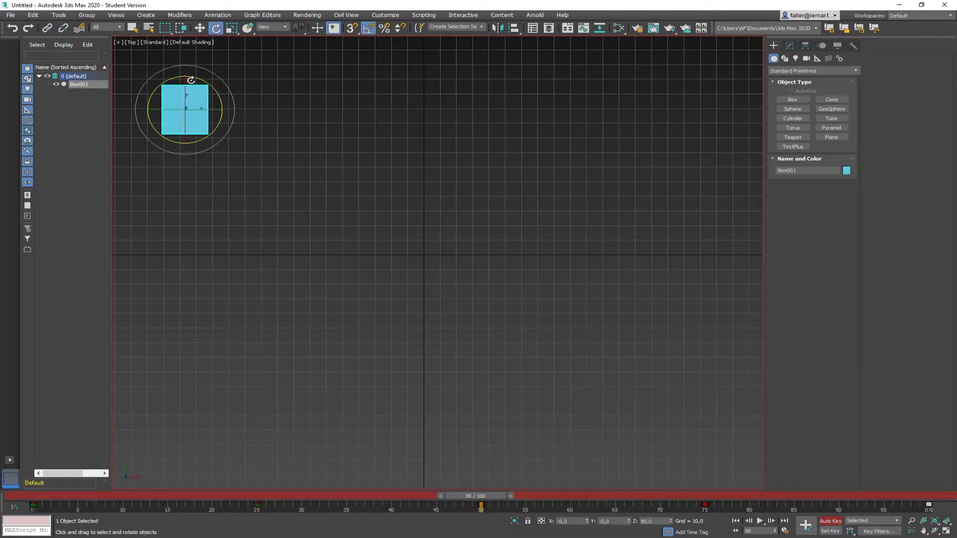
pyautogui.moveTo(194, 79); pyautogui.dragTo(270, 207)
pyautogui.moveTo(498, 496); pyautogui.dragTo(674, 498)
pyautogui.press('e')
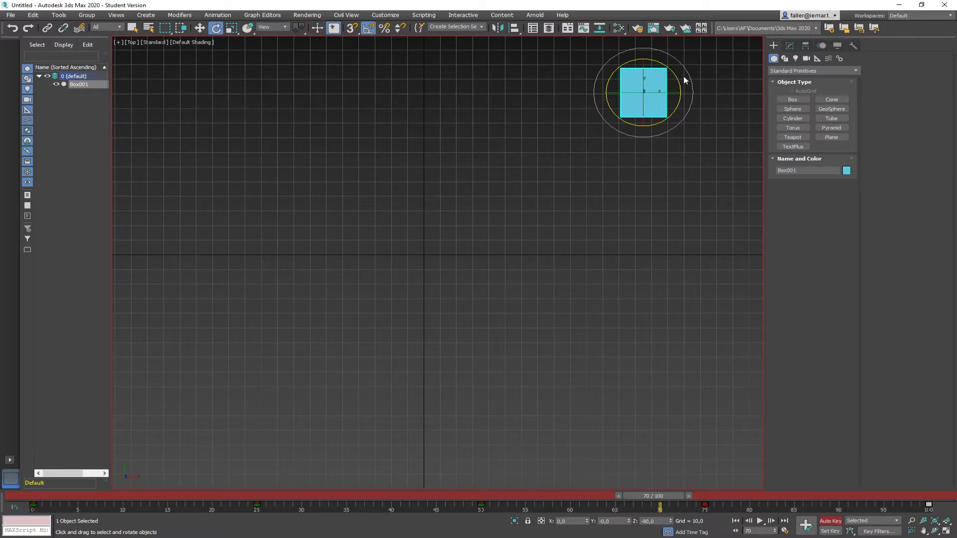
pyautogui.moveTo(674, 74); pyautogui.dragTo(697, 113)
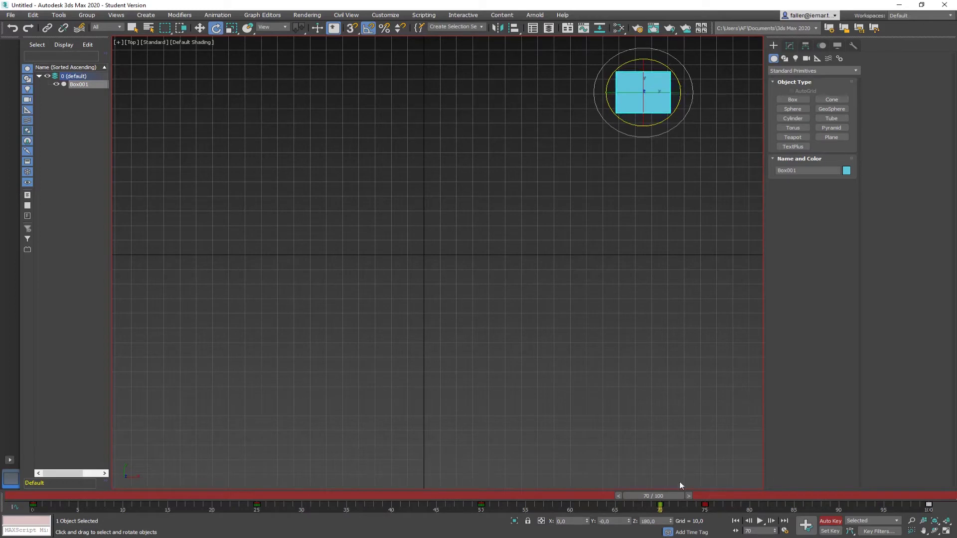
# - Keyframe the box's Z rotation to 15° at frame 90 and 0° at frame 100
pyautogui.moveTo(668, 499); pyautogui.dragTo(841, 499)
pyautogui.press('e')
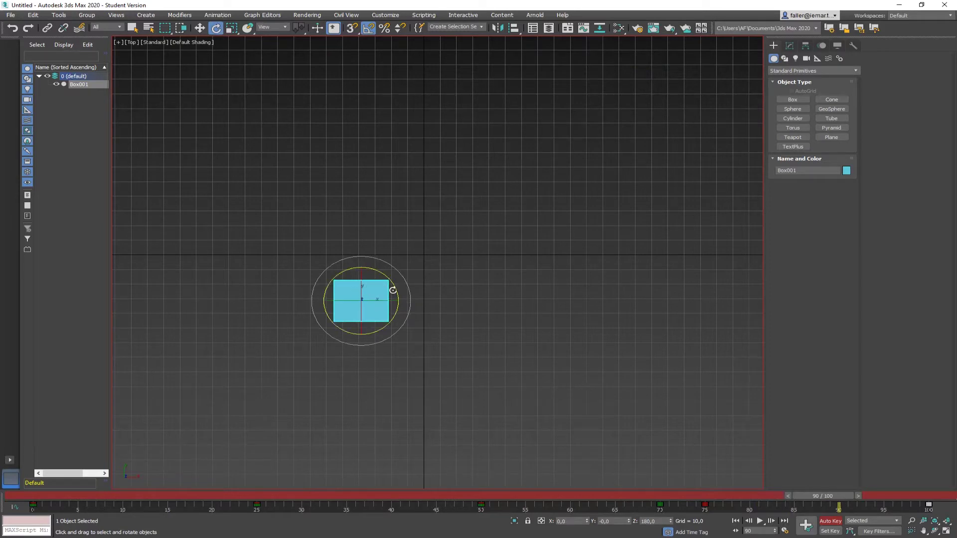
pyautogui.moveTo(398, 290); pyautogui.dragTo(386, 200)
pyautogui.moveTo(840, 494); pyautogui.dragTo(942, 505)
pyautogui.press('e')
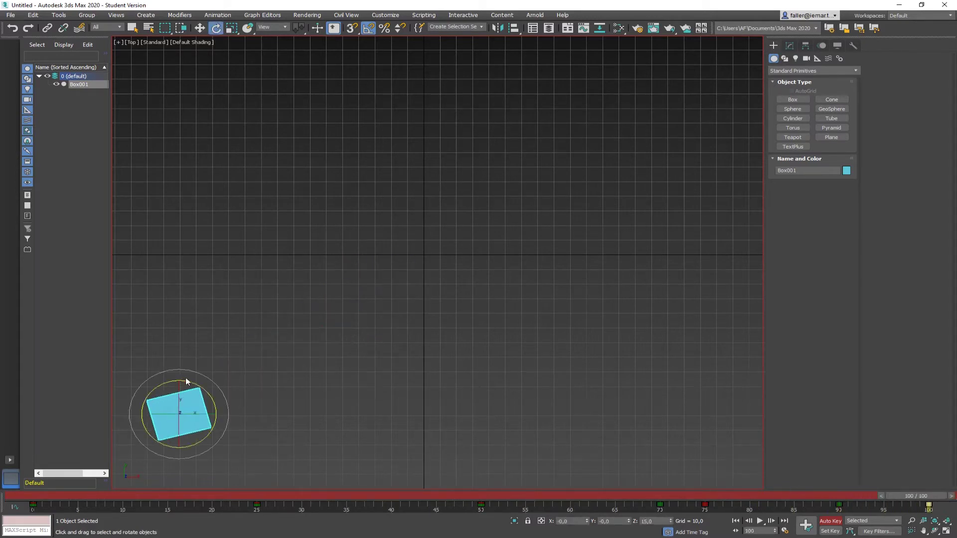
pyautogui.moveTo(189, 384); pyautogui.dragTo(188, 383)
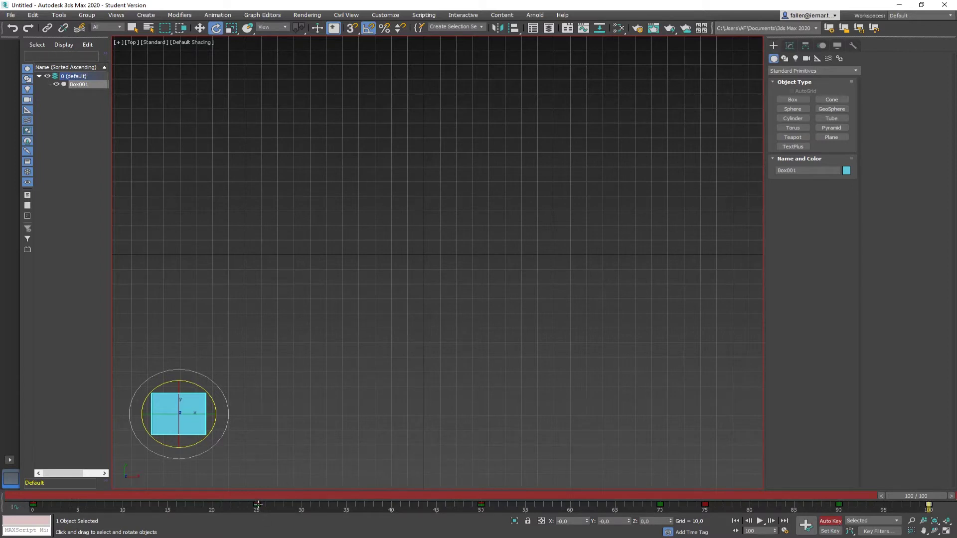
# - Turn off Auto Key, play the box animation, stop it and return to frame 0
pyautogui.click(830, 520)
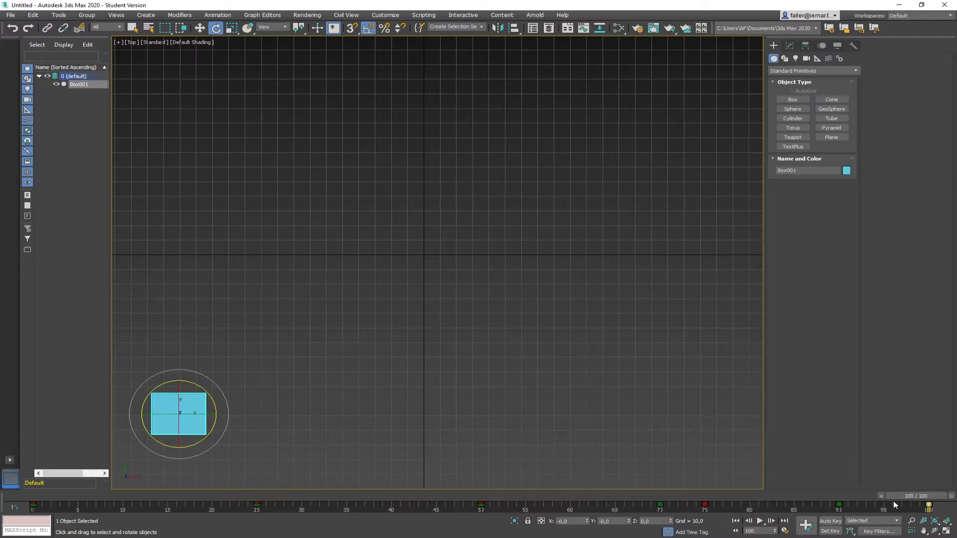
pyautogui.click(759, 520)
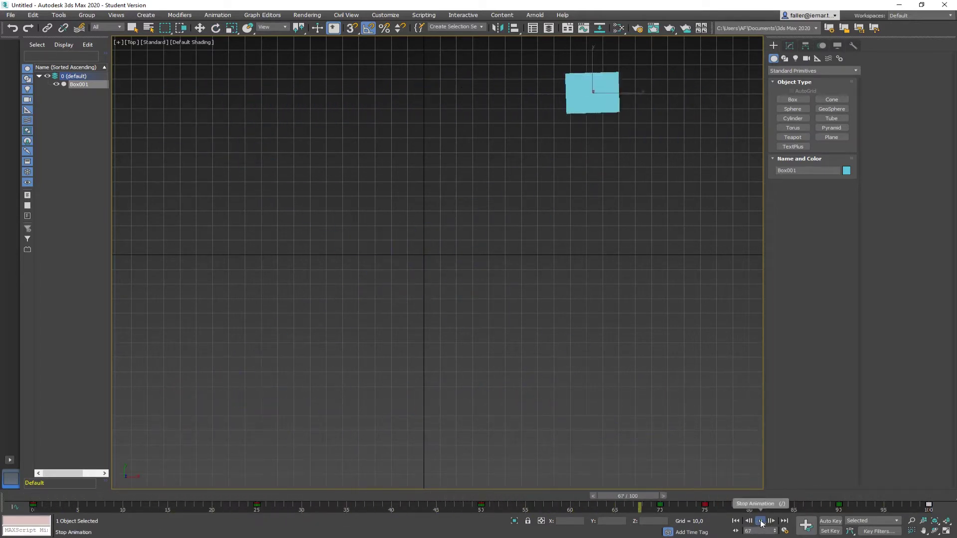
pyautogui.press('e')
pyautogui.click(760, 521)
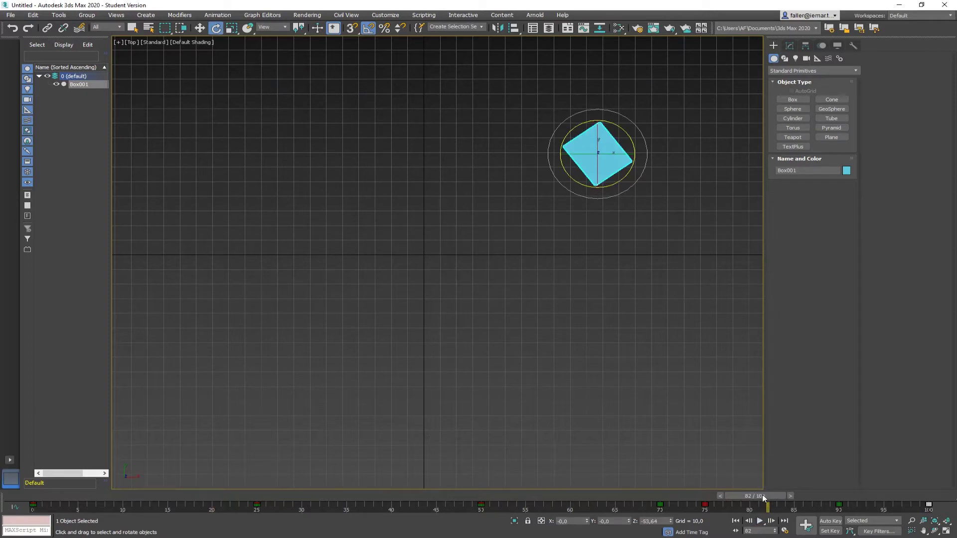
pyautogui.moveTo(762, 497); pyautogui.dragTo(27, 495)
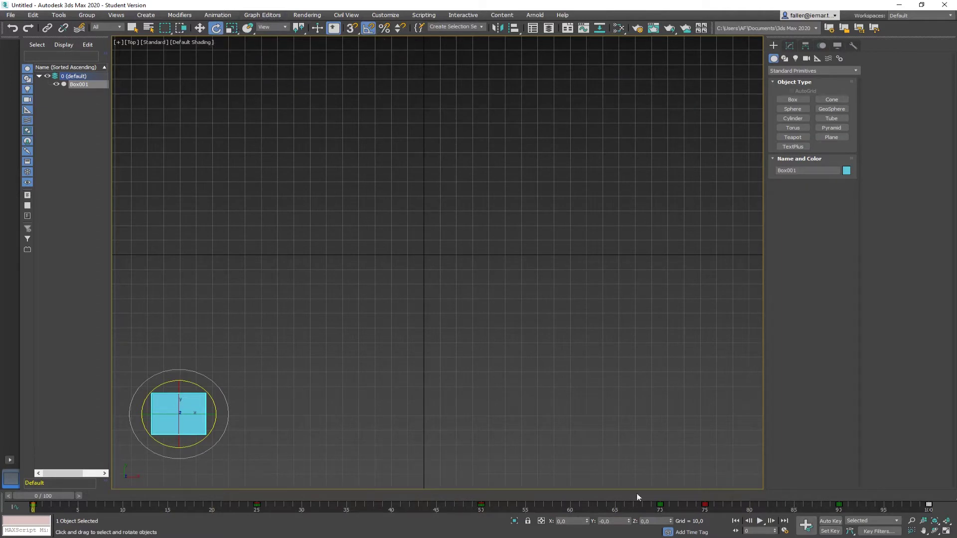
# - With Auto Key on, keyframe the box's uniform scale to about 67% at frame 20 and about 108% at frame 40
pyautogui.click(827, 521)
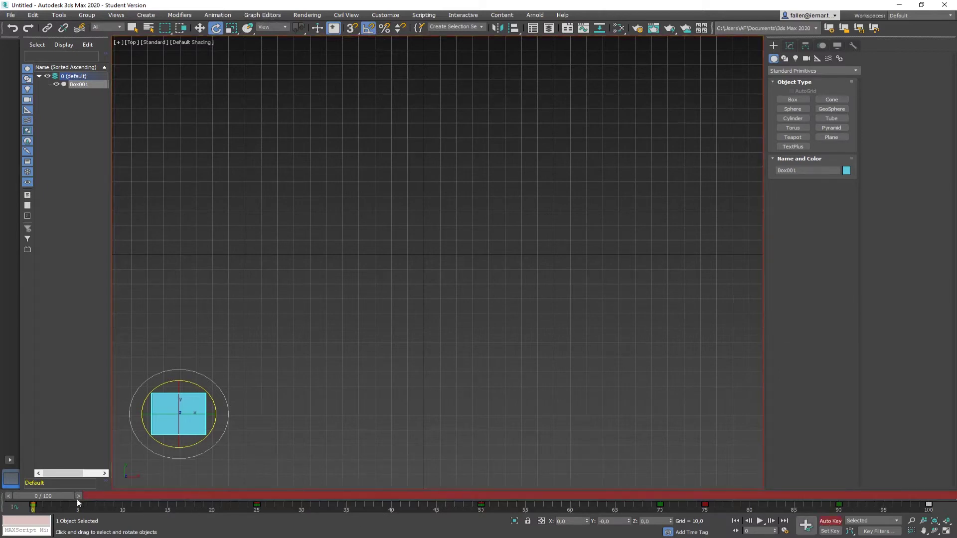
pyautogui.moveTo(73, 495); pyautogui.dragTo(240, 493)
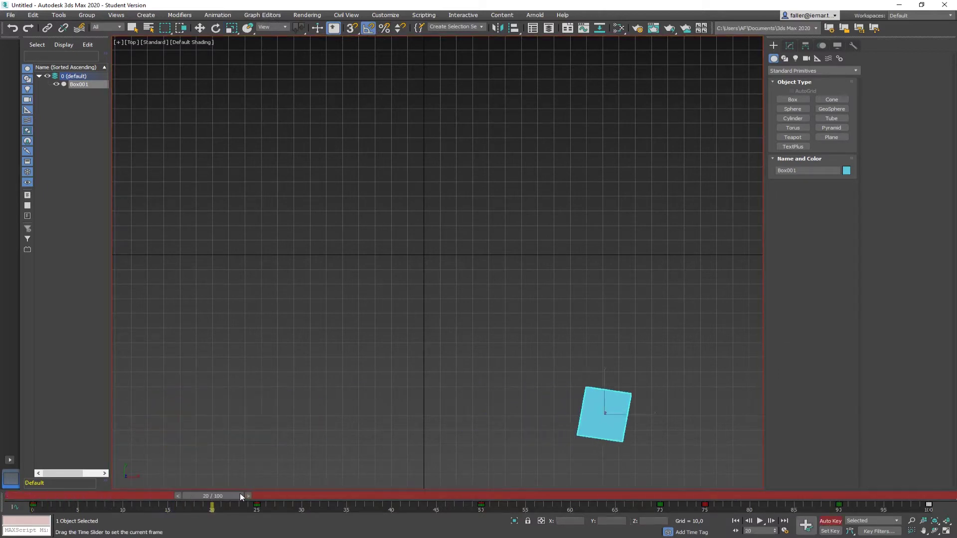
pyautogui.press('e')
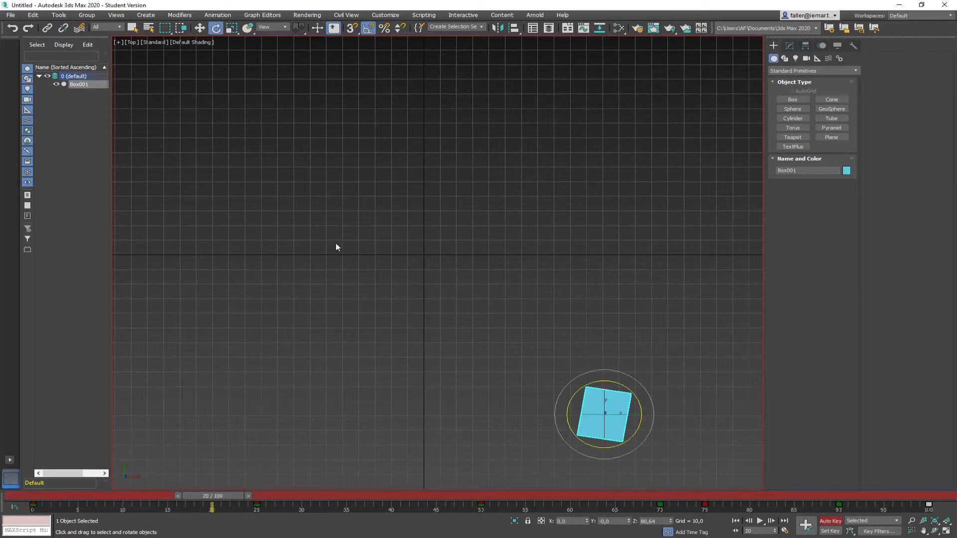
pyautogui.click(231, 28)
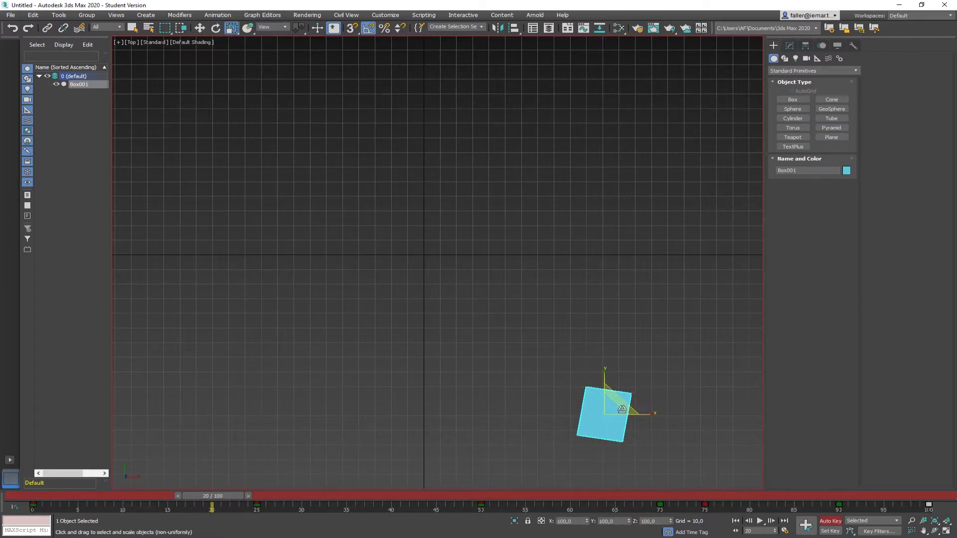
pyautogui.moveTo(622, 409); pyautogui.dragTo(616, 448)
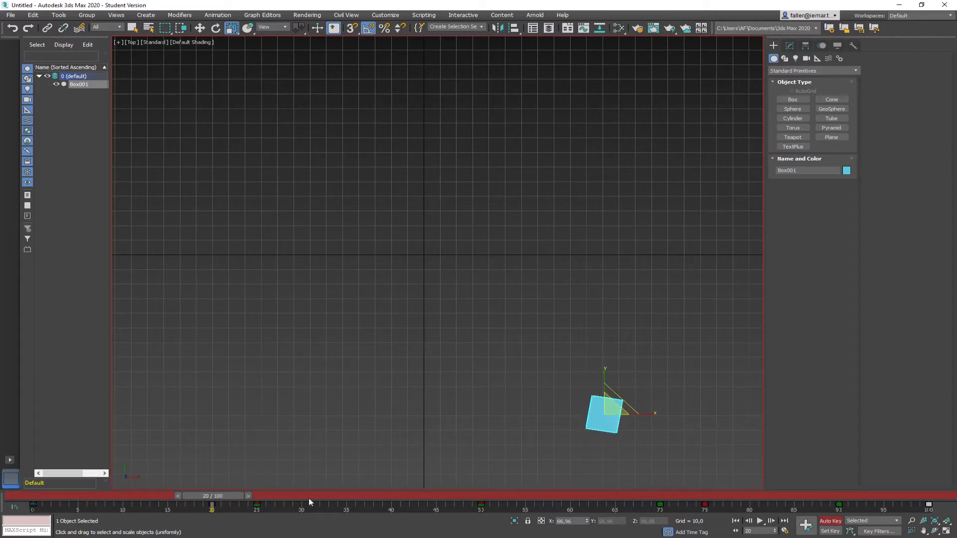
pyautogui.moveTo(212, 497); pyautogui.dragTo(393, 497)
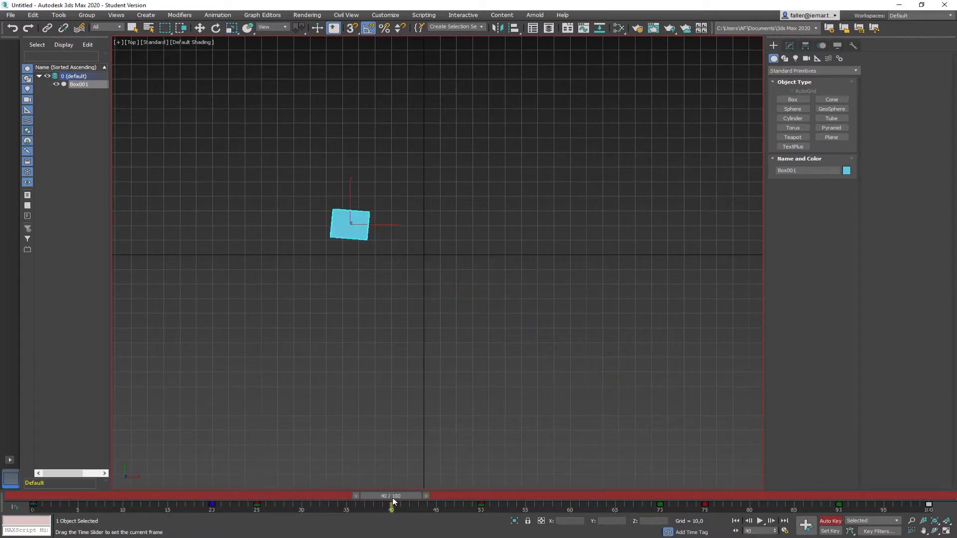
pyautogui.moveTo(355, 196); pyautogui.dragTo(351, 154)
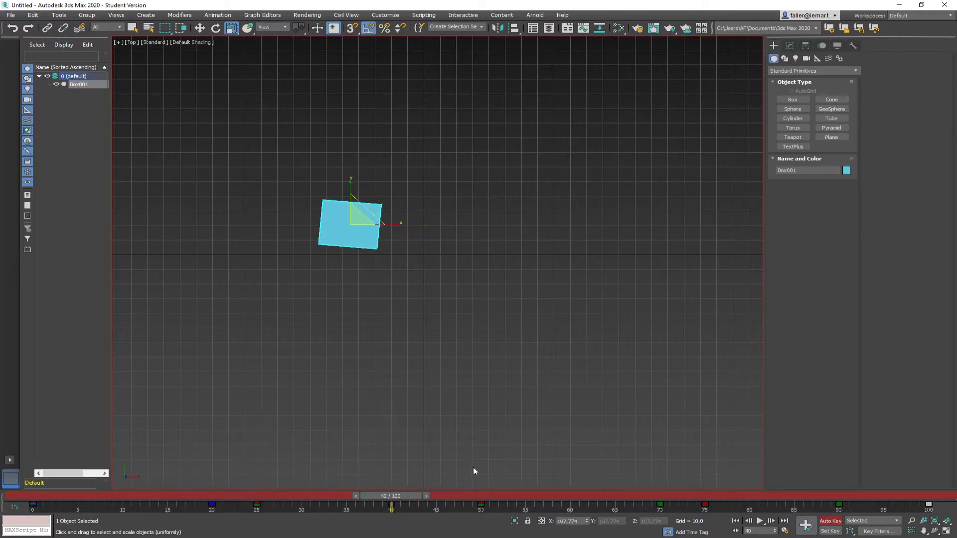
# - Keyframe the box's uniform scale to about 68% at frame 60 and about 37% at frame 83
pyautogui.moveTo(411, 496); pyautogui.dragTo(587, 498)
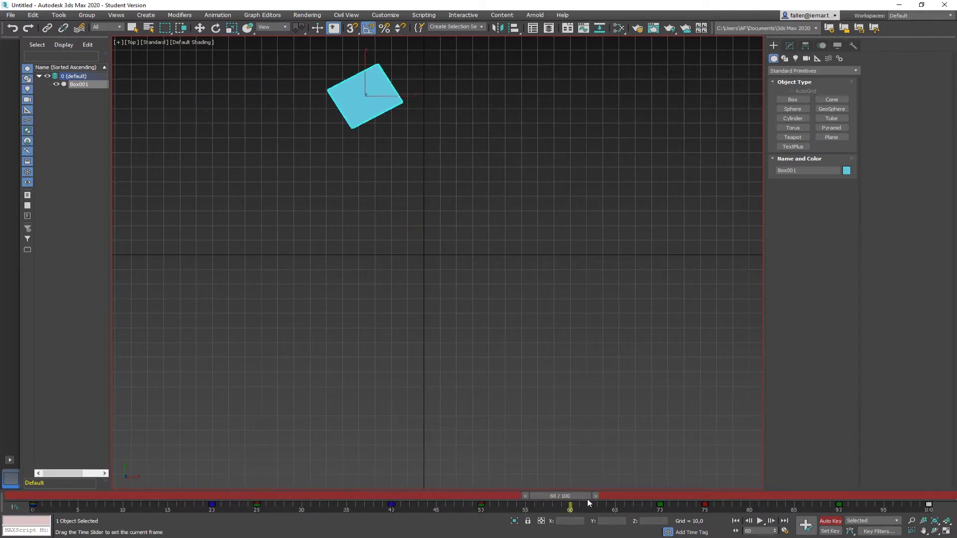
pyautogui.moveTo(374, 88); pyautogui.dragTo(377, 117)
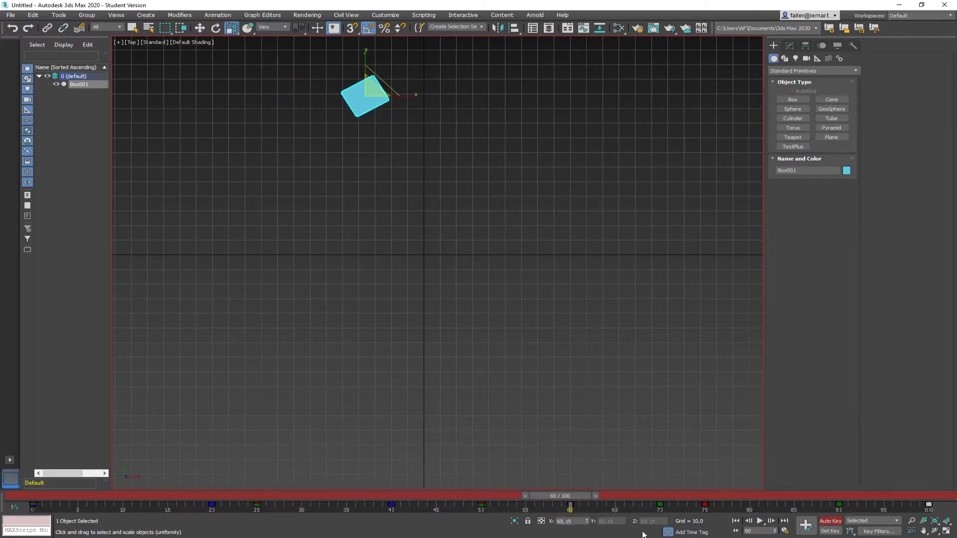
pyautogui.moveTo(596, 496); pyautogui.dragTo(786, 495)
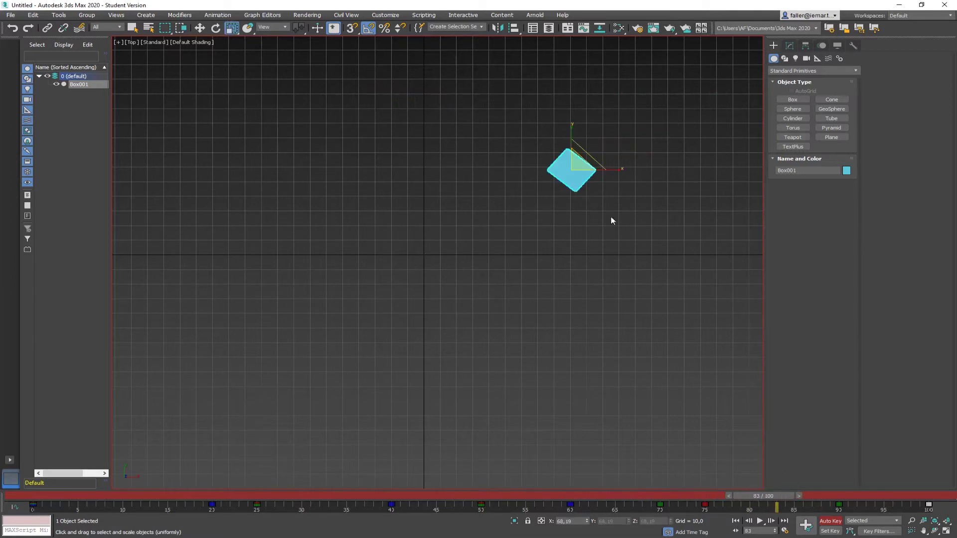
pyautogui.moveTo(584, 167); pyautogui.dragTo(588, 205)
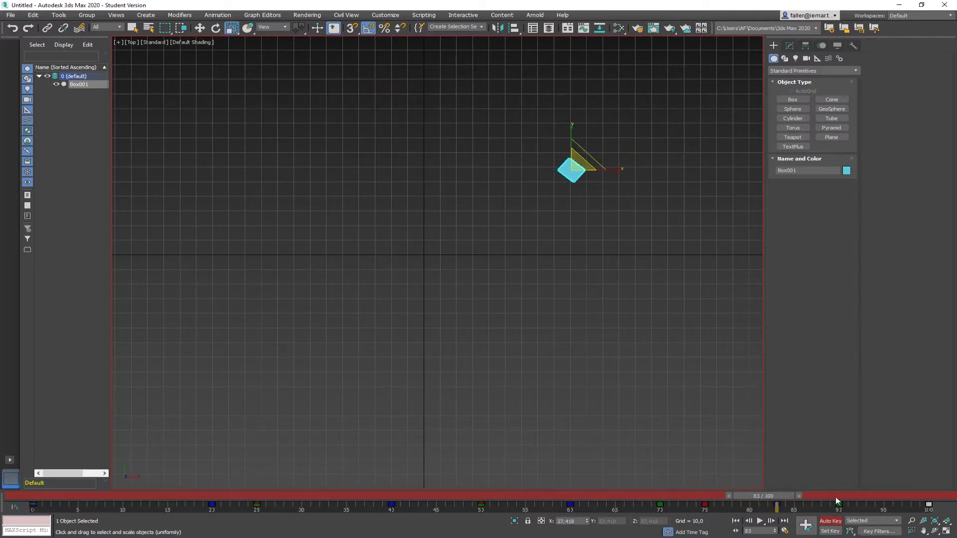
# - Keyframe the box's X, Y and Z scale to exactly 100% at frame 100 and turn off Auto Key
pyautogui.moveTo(782, 495); pyautogui.dragTo(940, 498)
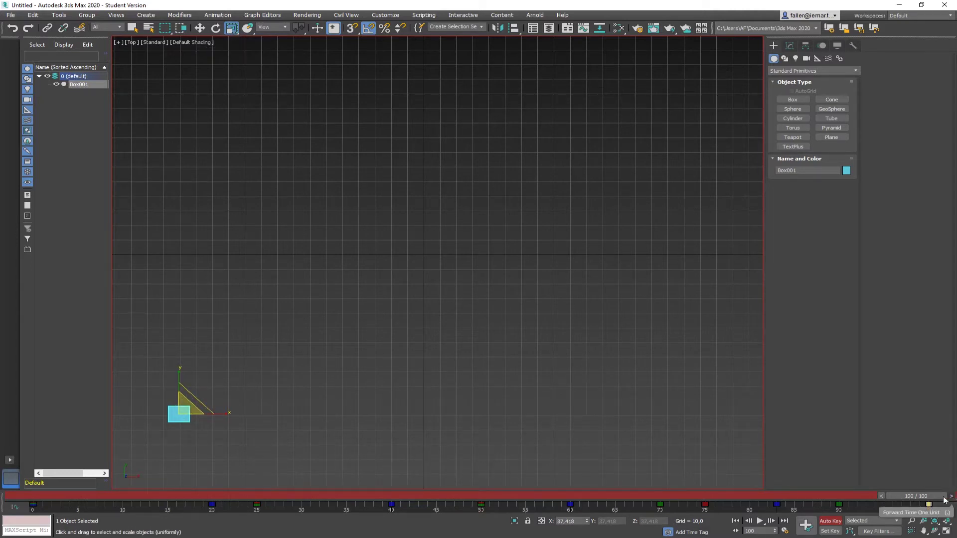
pyautogui.rightClick(232, 30)
pyautogui.moveTo(110, 326); pyautogui.dragTo(218, 98)
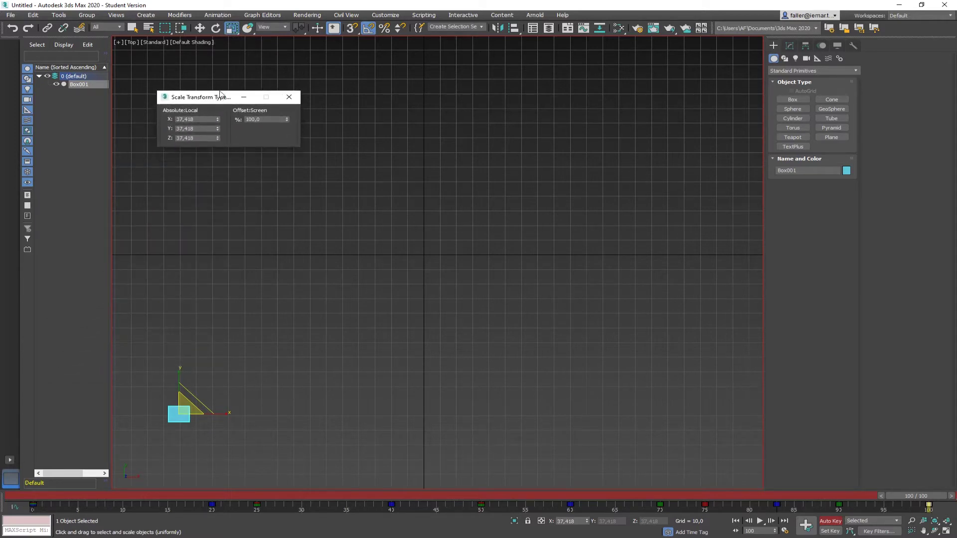
pyautogui.doubleClick(202, 120)
pyautogui.write('1')
pyautogui.press('Tab')
pyautogui.write('100')
pyautogui.press('Tab')
pyautogui.write('10')
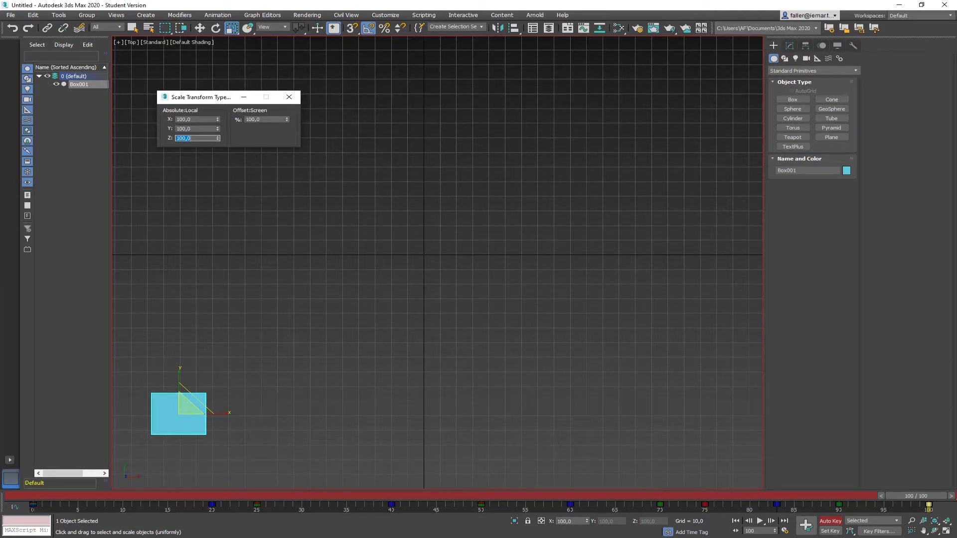
pyautogui.click(289, 97)
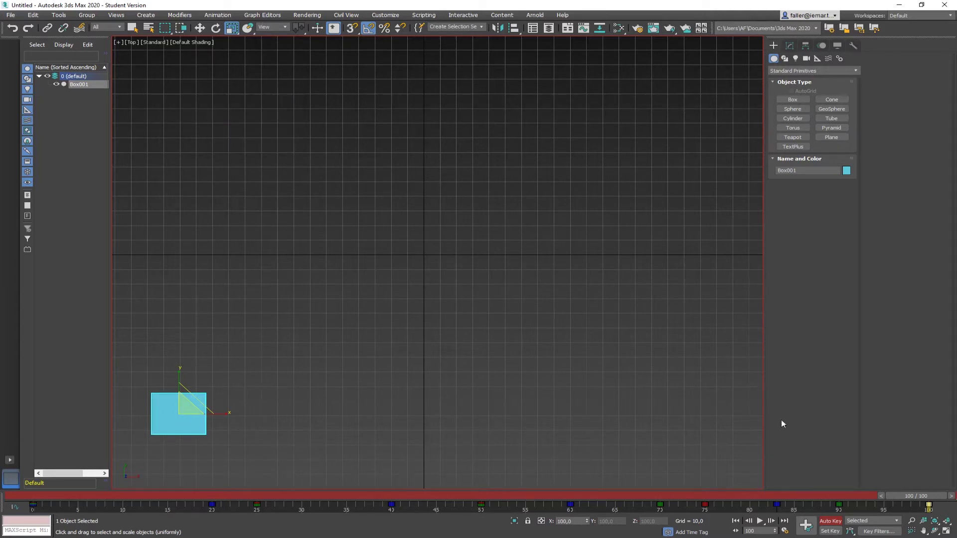
pyautogui.click(833, 523)
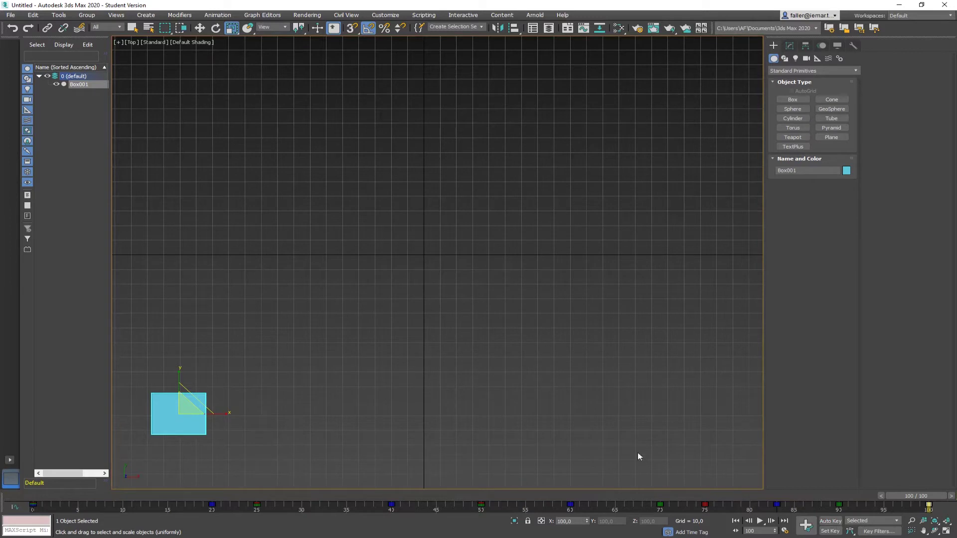
# - Move the box's scale key at frame 20 to frame 15 and the one at frame 40 to frame 36
pyautogui.click(325, 363)
pyautogui.click(194, 398)
pyautogui.moveTo(212, 504); pyautogui.dragTo(168, 504)
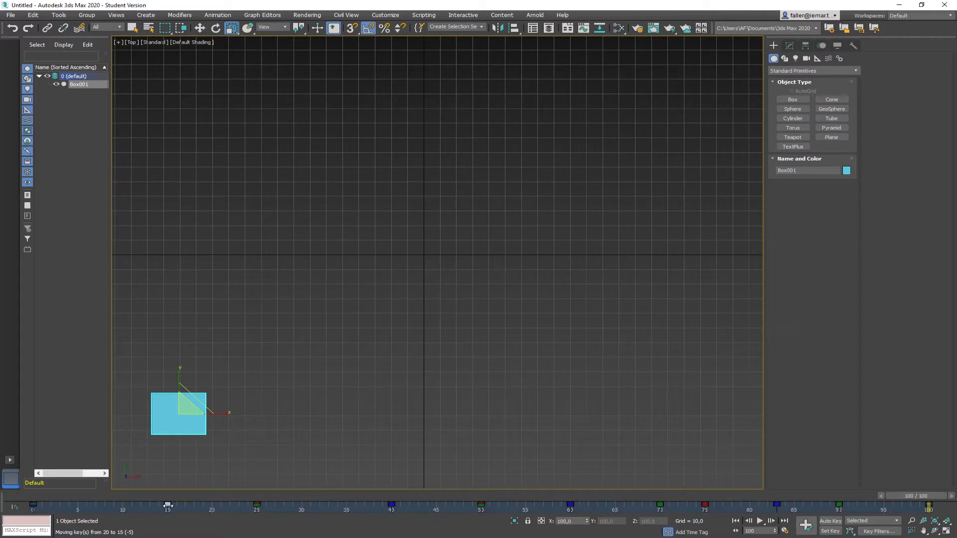
pyautogui.moveTo(391, 504); pyautogui.dragTo(355, 505)
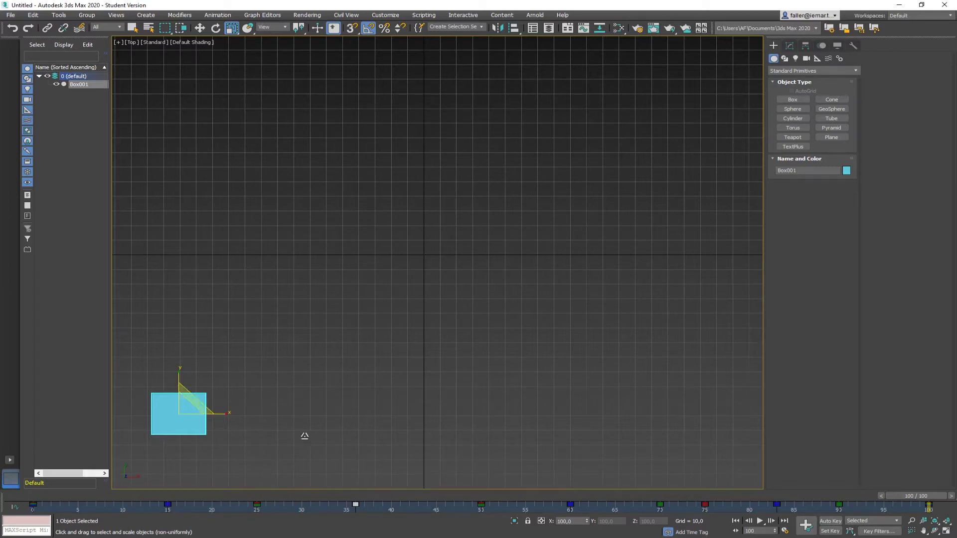
pyautogui.click(305, 437)
pyautogui.click(206, 417)
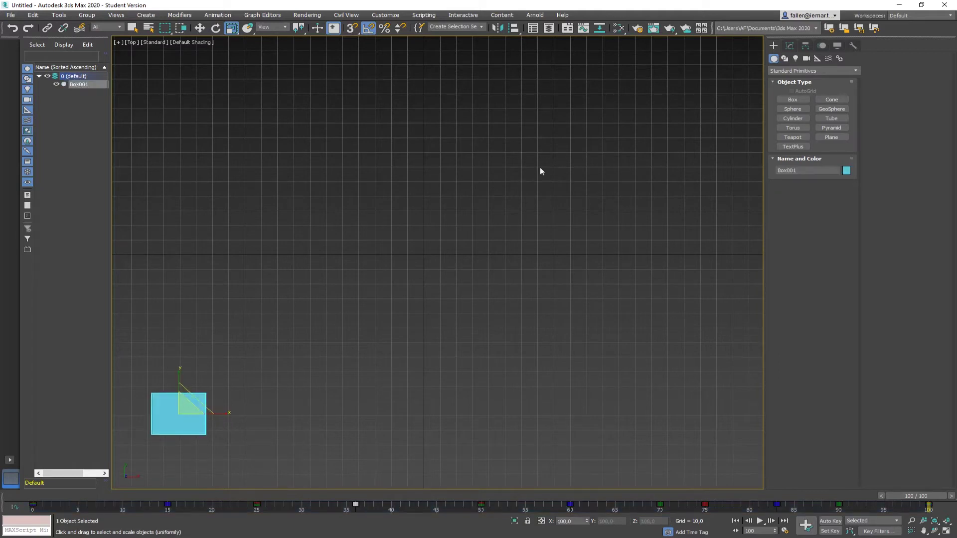
# - Open the Curve Editor for the box's animation and enlarge its window to show more of the curves
pyautogui.click(584, 29)
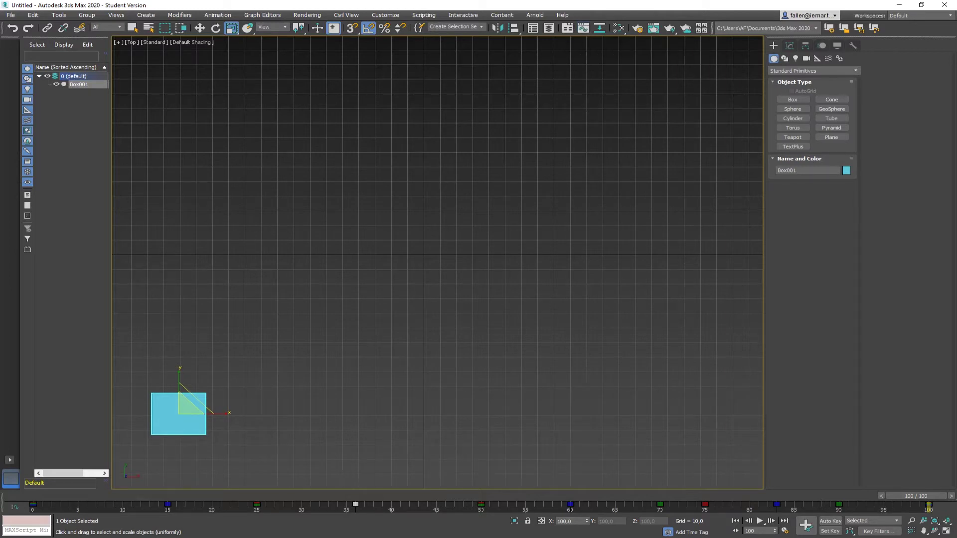
pyautogui.moveTo(515, 115); pyautogui.dragTo(533, 109)
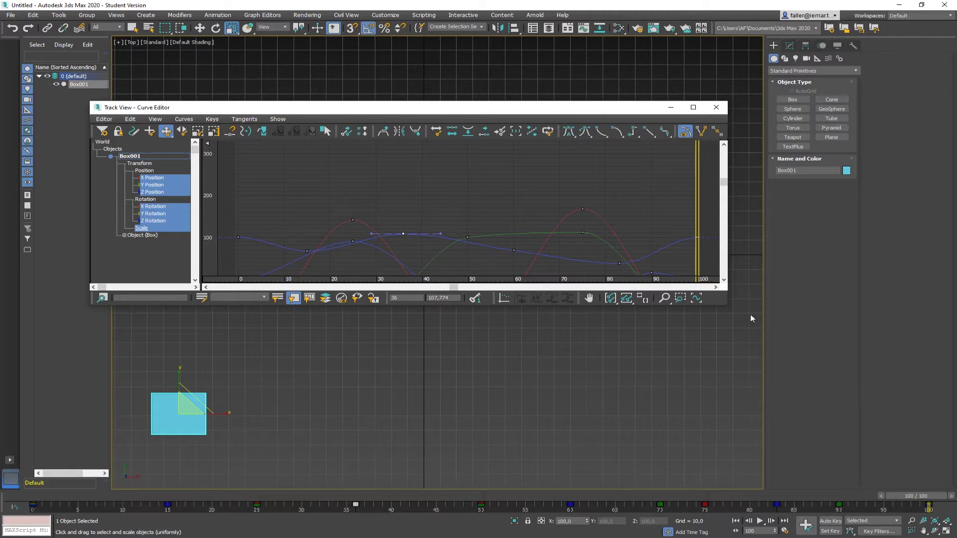
pyautogui.moveTo(728, 306); pyautogui.dragTo(732, 391)
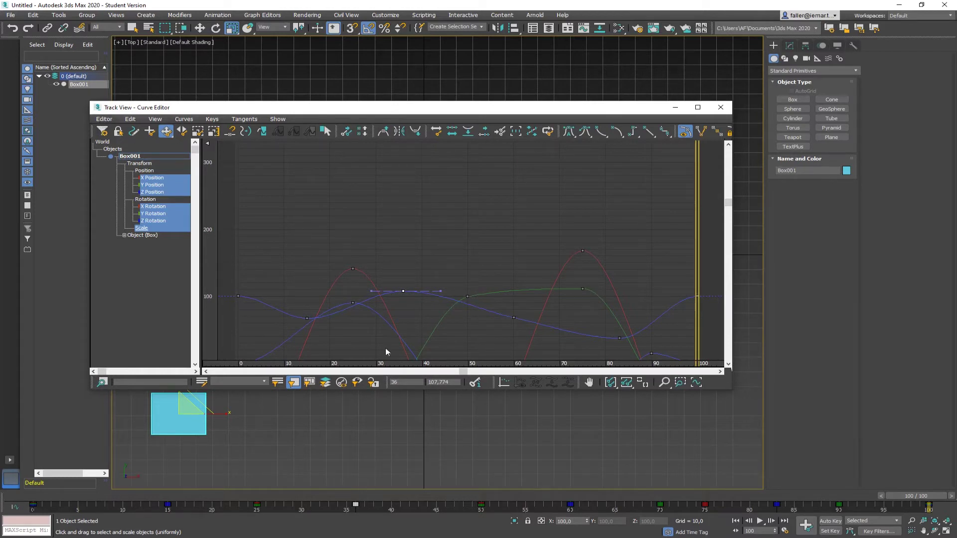
# - Switch the Track View to the Dope Sheet and reselect the box to list its keys
pyautogui.click(104, 120)
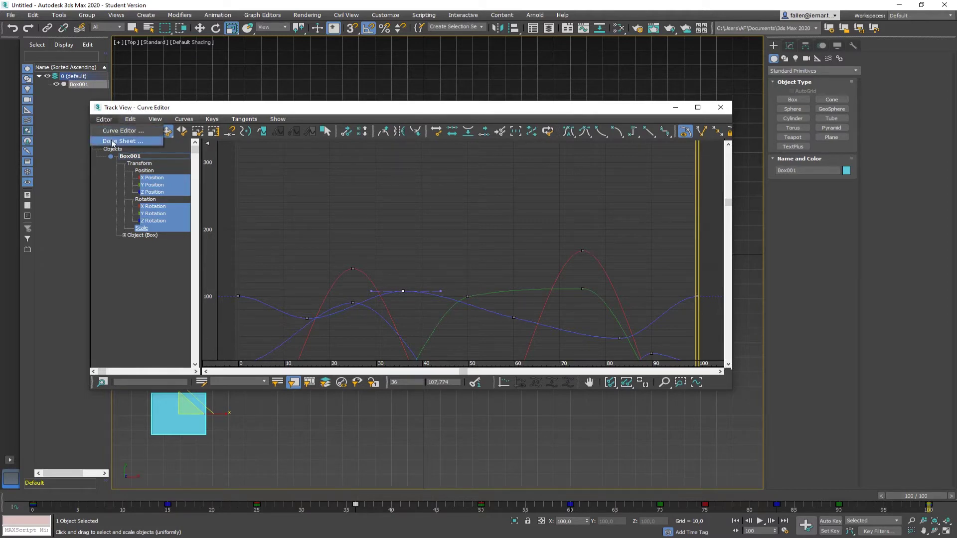
pyautogui.click(126, 142)
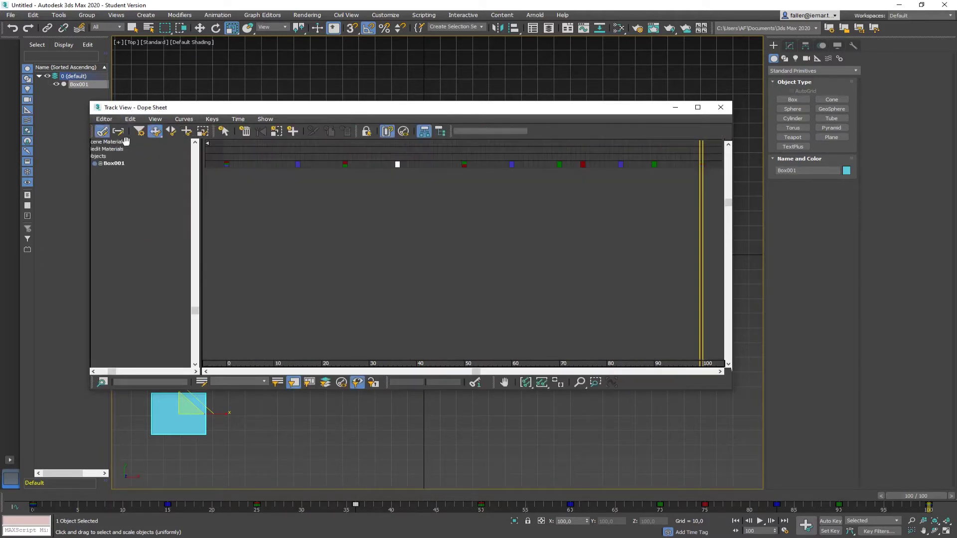
pyautogui.moveTo(483, 110); pyautogui.dragTo(510, 75)
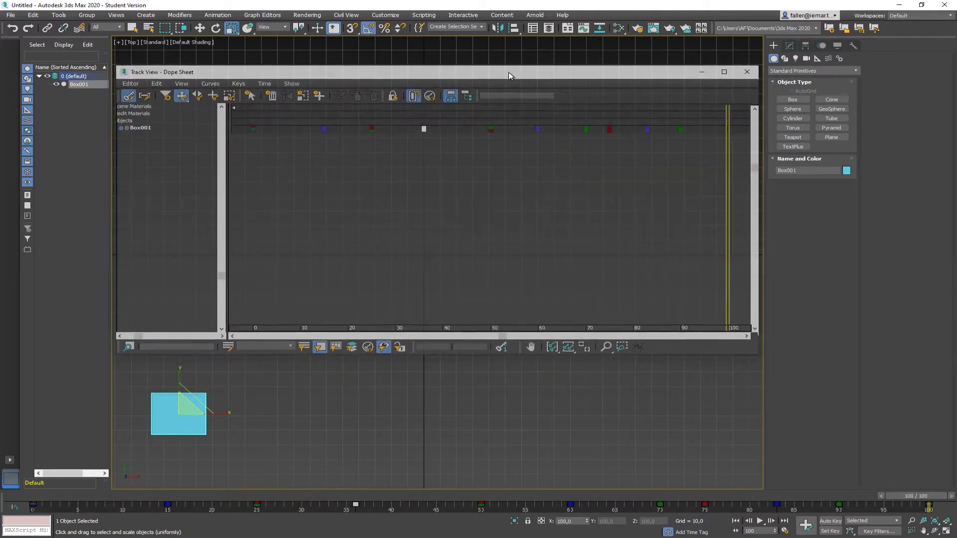
pyautogui.click(371, 434)
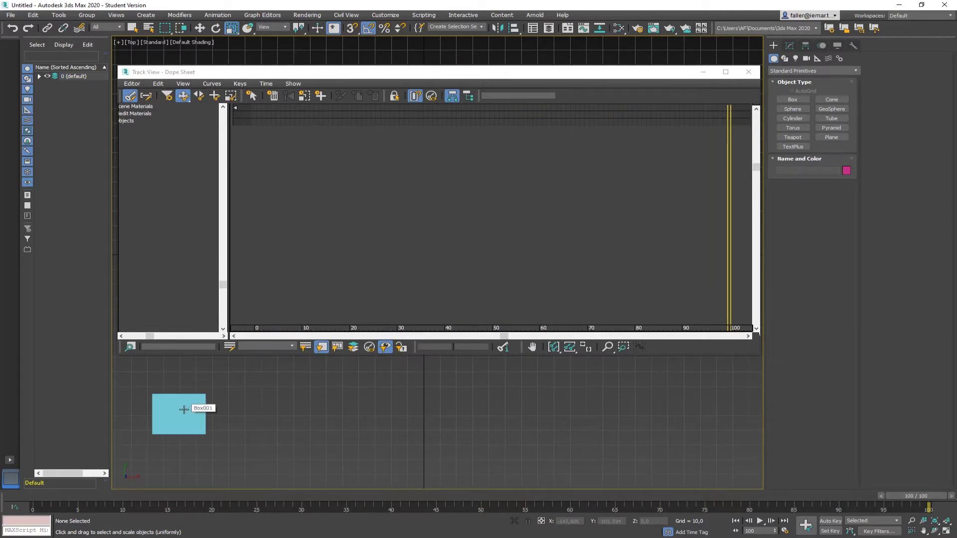
pyautogui.click(184, 410)
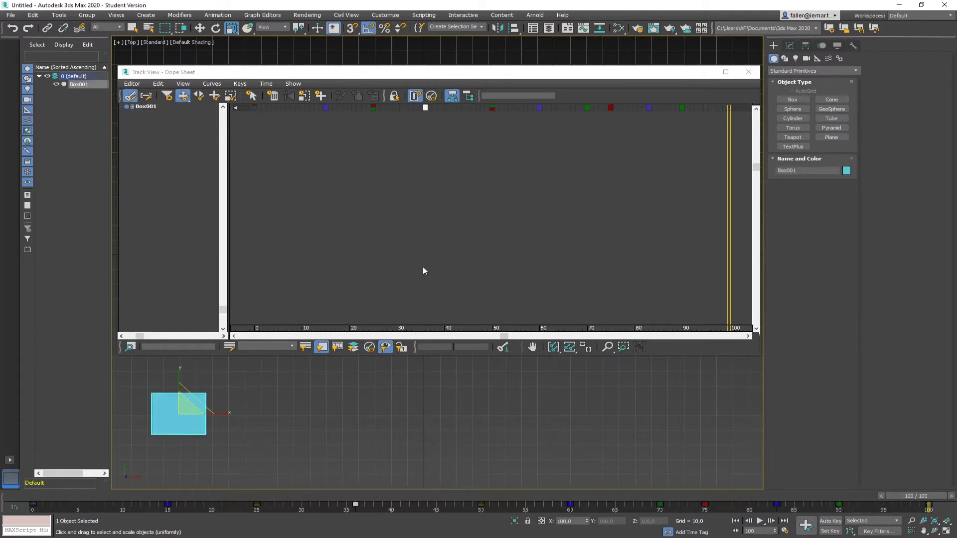
# - Raise the Dope Sheet's time ruler to the middle of the key area and scrub the animation to frame 79
pyautogui.moveTo(407, 77); pyautogui.dragTo(413, 143)
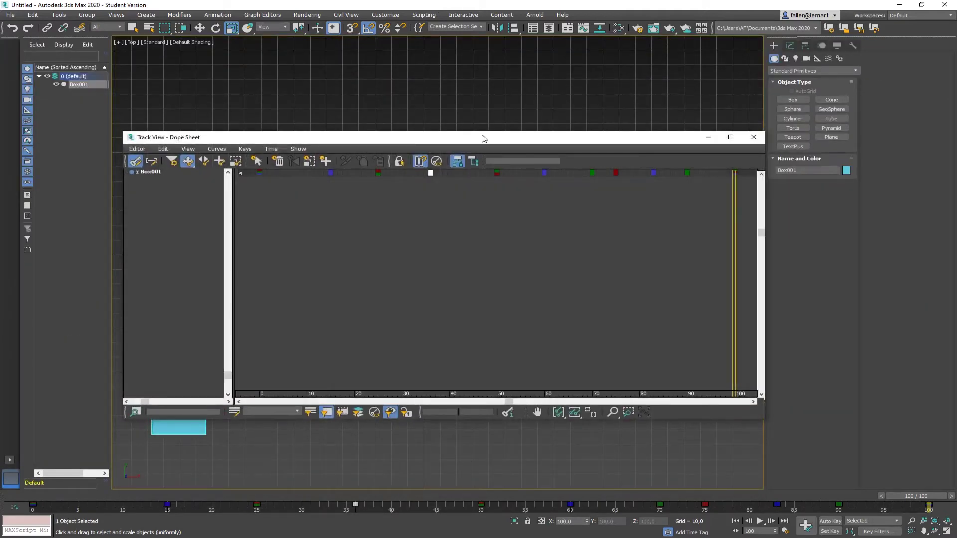
pyautogui.moveTo(480, 139); pyautogui.dragTo(483, 106)
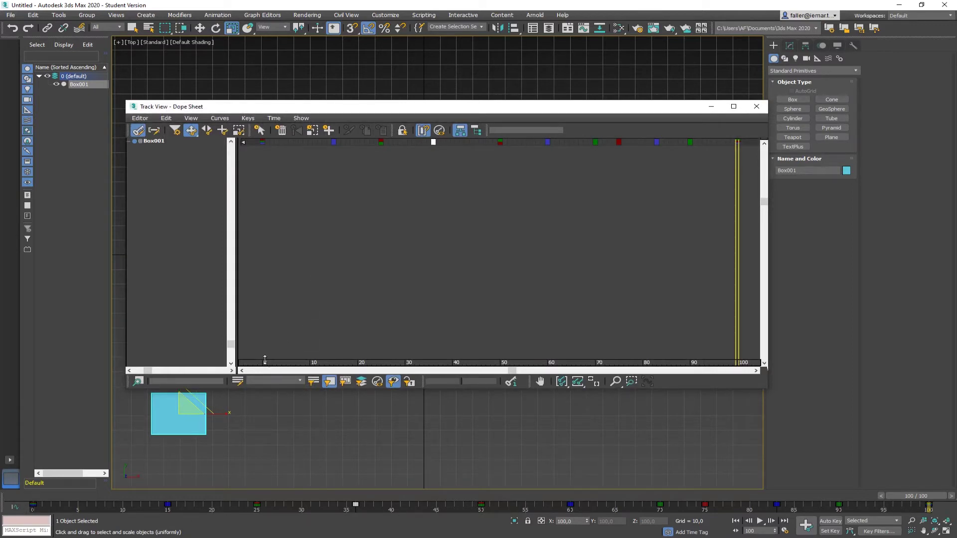
pyautogui.moveTo(283, 362); pyautogui.dragTo(288, 240)
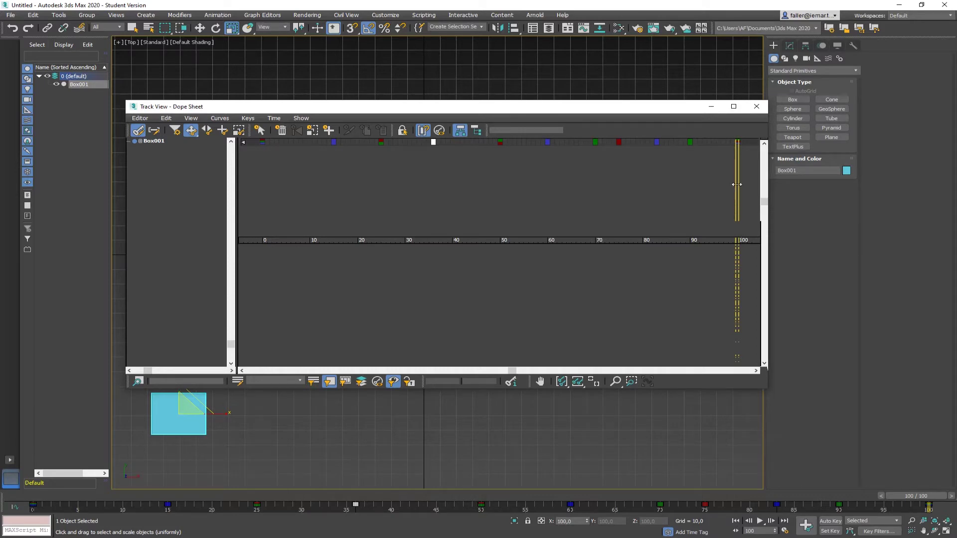
pyautogui.moveTo(737, 184); pyautogui.dragTo(637, 192)
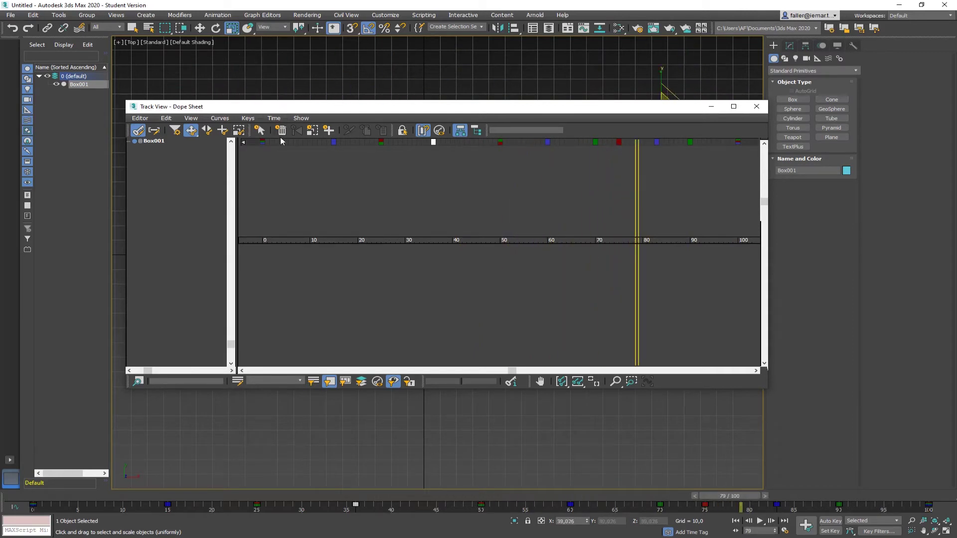
# - Expand the box's transform tracks in the Dope Sheet into position, rotation and scale rows and clear the key selection
pyautogui.click(141, 141)
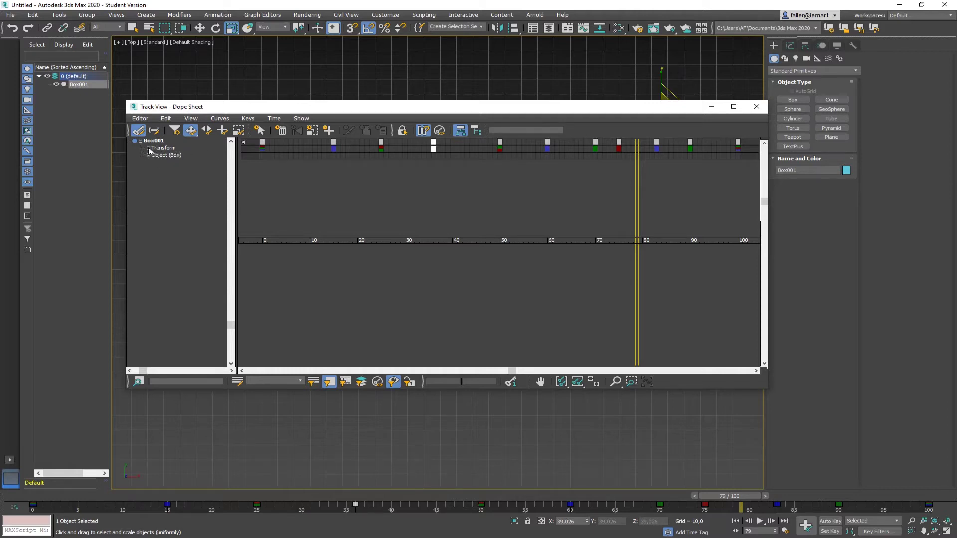
pyautogui.click(148, 149)
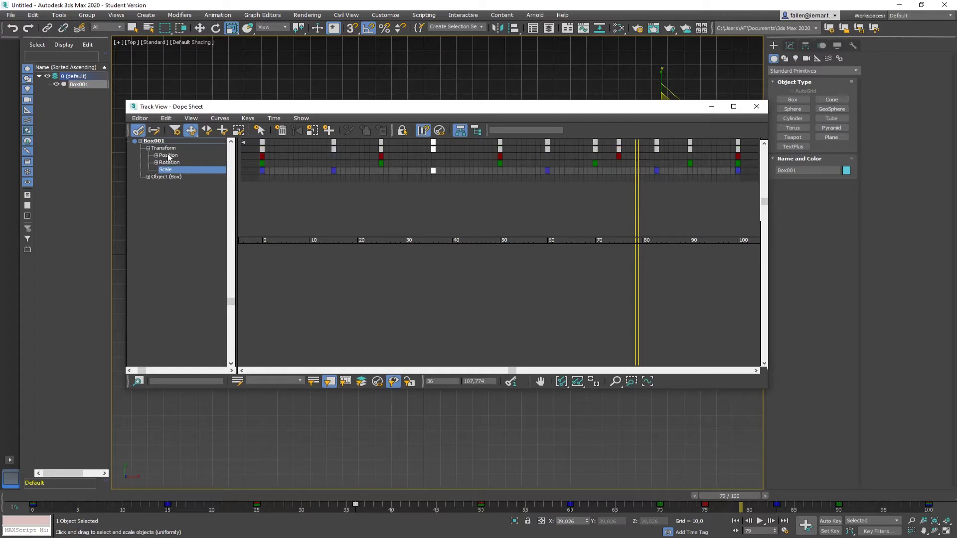
pyautogui.click(367, 205)
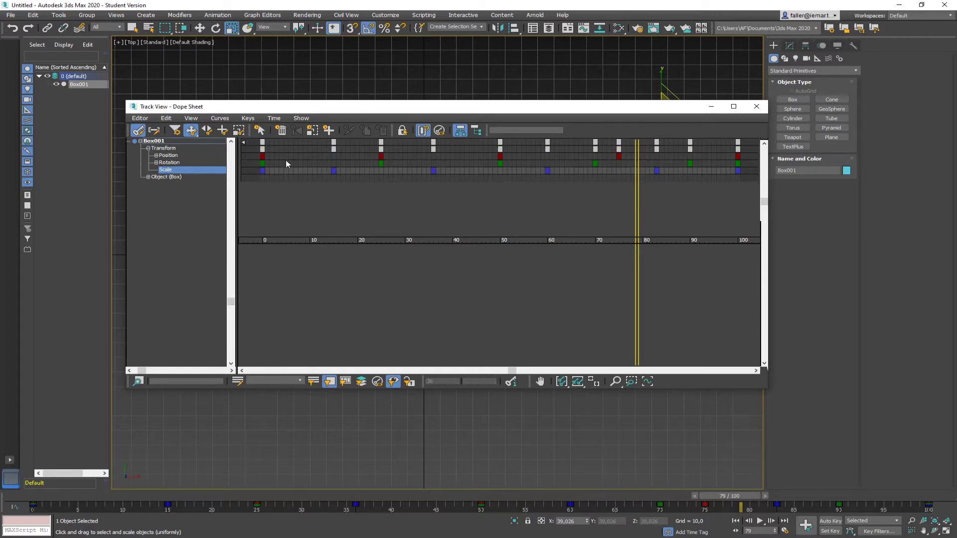
# - Move the box's scale key at frame 15 to frame 14, the position key at 25 to 27 and the rotation key at 25 to 24
pyautogui.click(333, 171)
pyautogui.moveTo(333, 171); pyautogui.dragTo(390, 182)
pyautogui.click(381, 156)
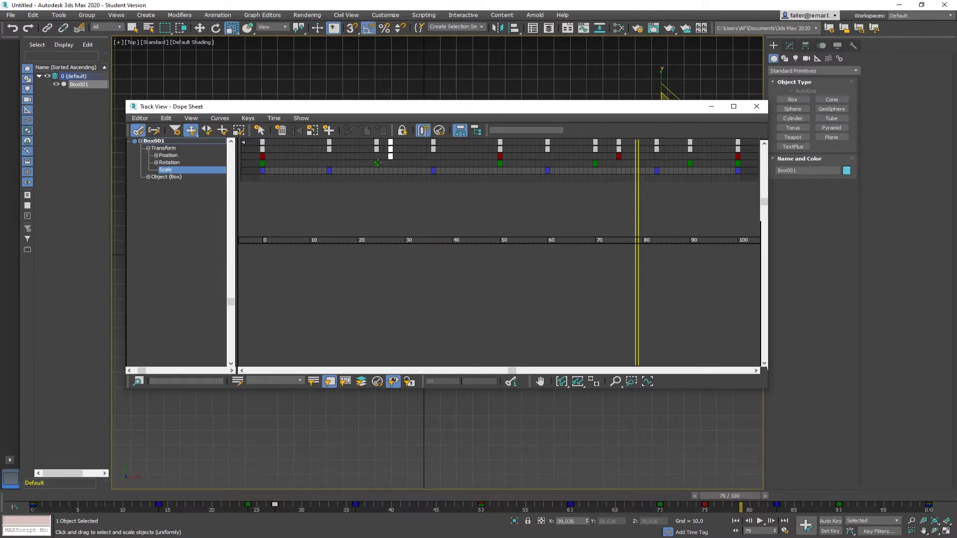
pyautogui.click(377, 164)
pyautogui.click(330, 171)
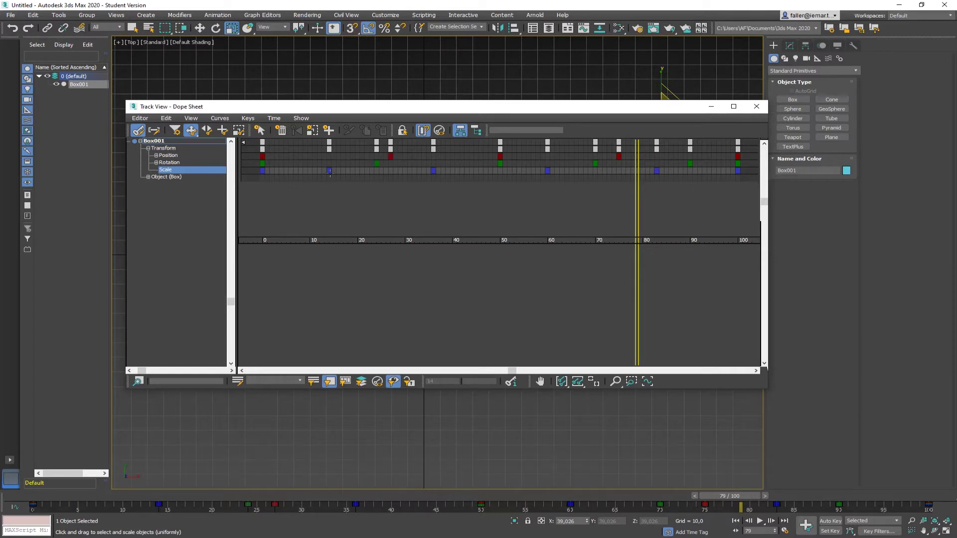
# - Select the box's position, rotation and scale keys at frame 0 together and clear the selection
pyautogui.click(263, 170)
pyautogui.click(263, 156)
pyautogui.keyDown('ctrl'); pyautogui.click(262, 163); pyautogui.keyUp('ctrl')
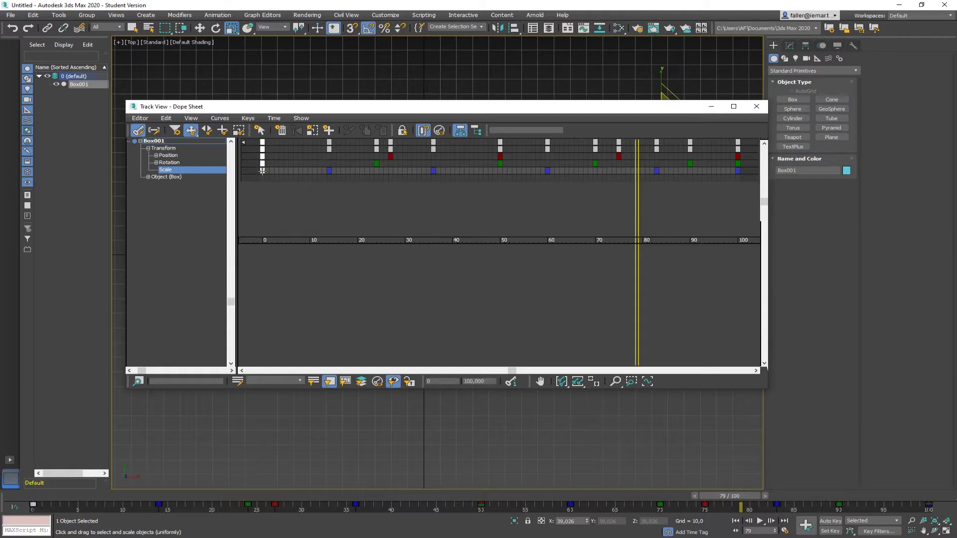
pyautogui.click(273, 177)
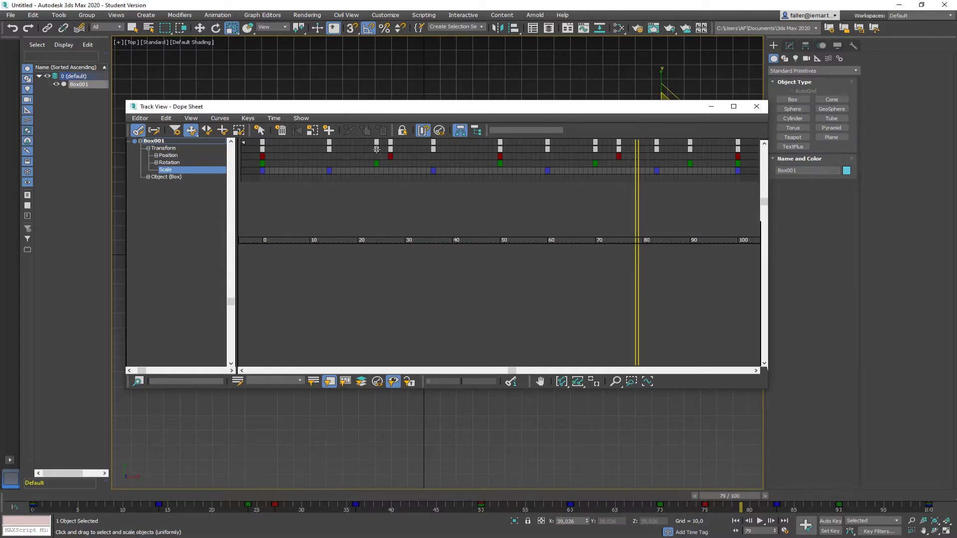
# - Move the box's scale key at frame 14 to frame 9, the rotation key at 24 to 16 and the position key at 27 to 26
pyautogui.moveTo(376, 149); pyautogui.dragTo(368, 149)
pyautogui.click(330, 149)
pyautogui.moveTo(329, 143)
pyautogui.mouseDown()
pyautogui.moveTo(338, 143)
pyautogui.moveTo(331, 154)
pyautogui.mouseUp()
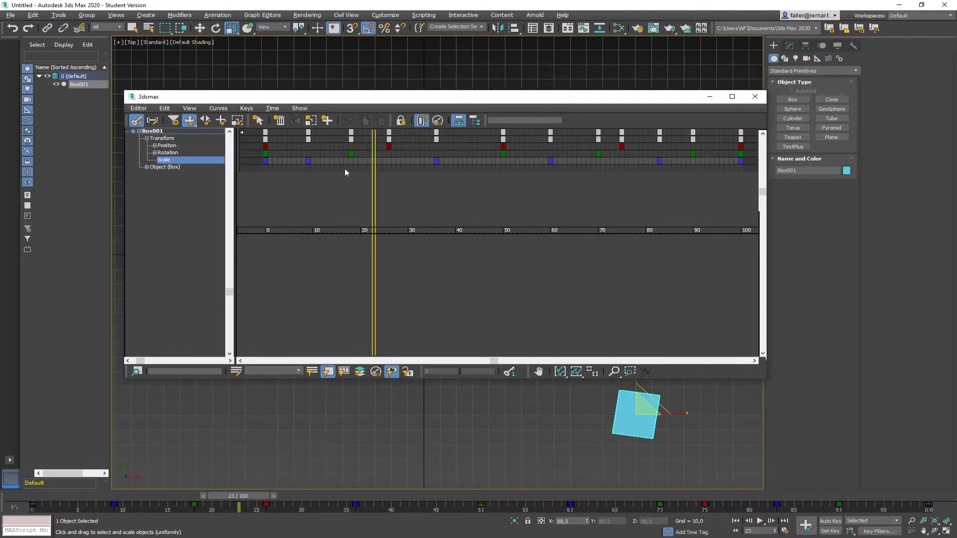
pyautogui.click(351, 153)
pyautogui.moveTo(351, 154)
pyautogui.mouseDown()
pyautogui.moveTo(333, 154)
pyautogui.moveTo(342, 155)
pyautogui.mouseUp()
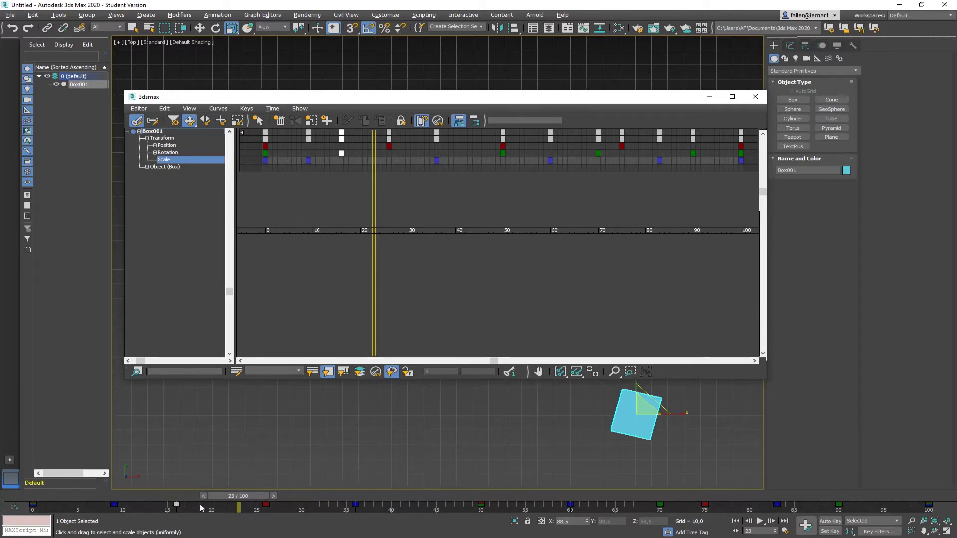
# - Copy the box's scale key at frame 9 to frame 12 and delete the copy
pyautogui.click(308, 161)
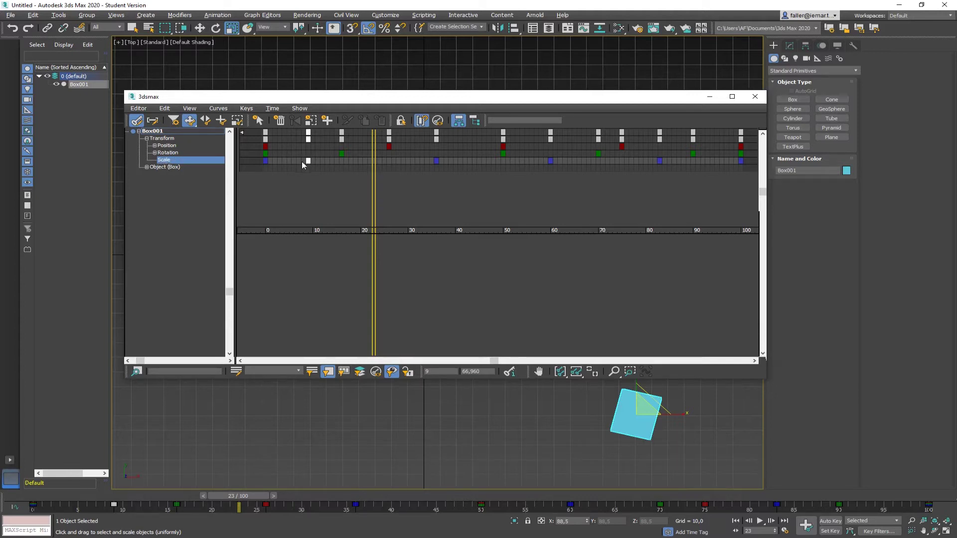
pyautogui.keyDown('shift'); pyautogui.moveTo(308, 161); pyautogui.dragTo(322, 160); pyautogui.keyUp('shift')
pyautogui.click(323, 163)
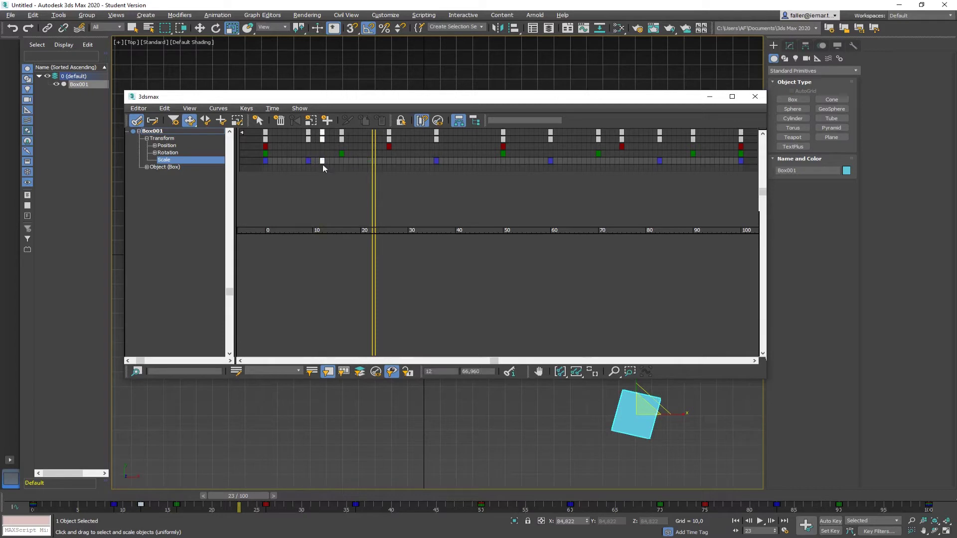
pyautogui.press('Delete')
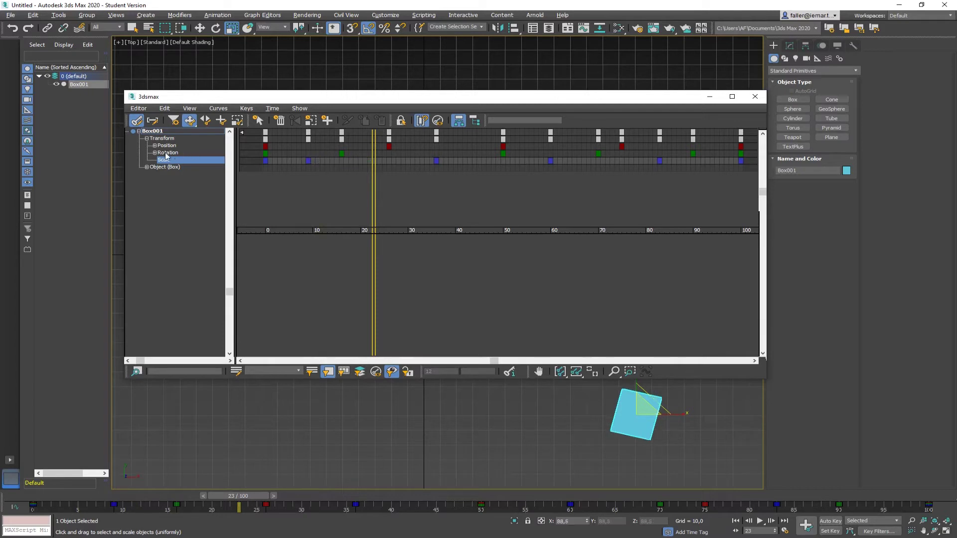
# - Move the box's rotation key at frame 16 to frame 13 and expand the rotation track into its X, Y and Z rows
pyautogui.moveTo(342, 153)
pyautogui.mouseDown()
pyautogui.moveTo(327, 153)
pyautogui.moveTo(352, 153)
pyautogui.moveTo(328, 153)
pyautogui.mouseUp()
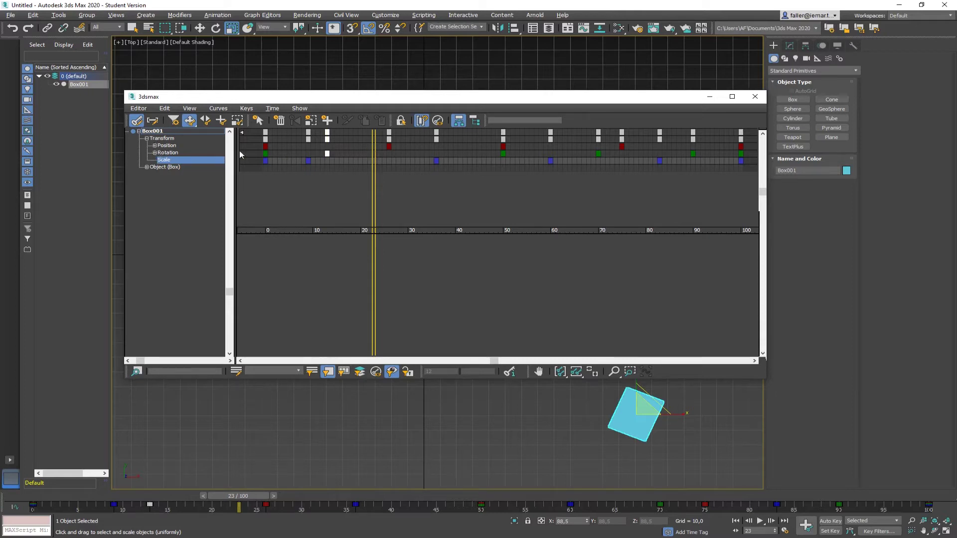
pyautogui.click(155, 153)
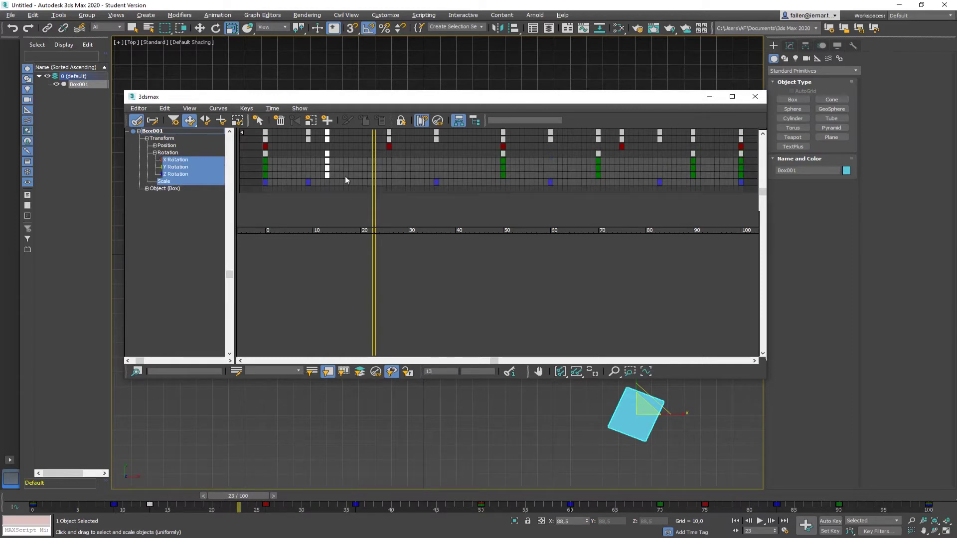
pyautogui.click(328, 173)
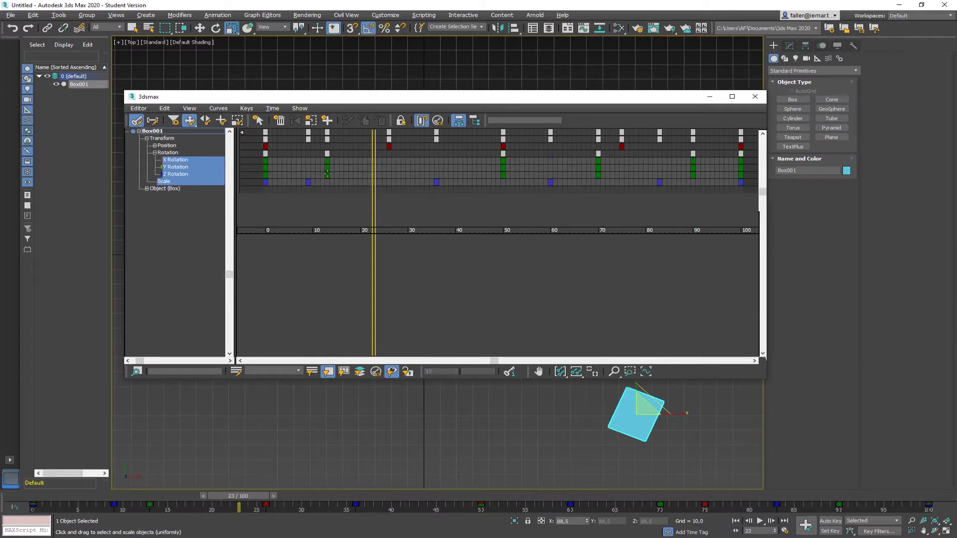
# - Copy the X, Y and Z rotation keys at frame 13 to frame 16 and delete the copies
pyautogui.click(327, 175)
pyautogui.keyDown('ctrl'); pyautogui.click(328, 167); pyautogui.keyUp('ctrl')
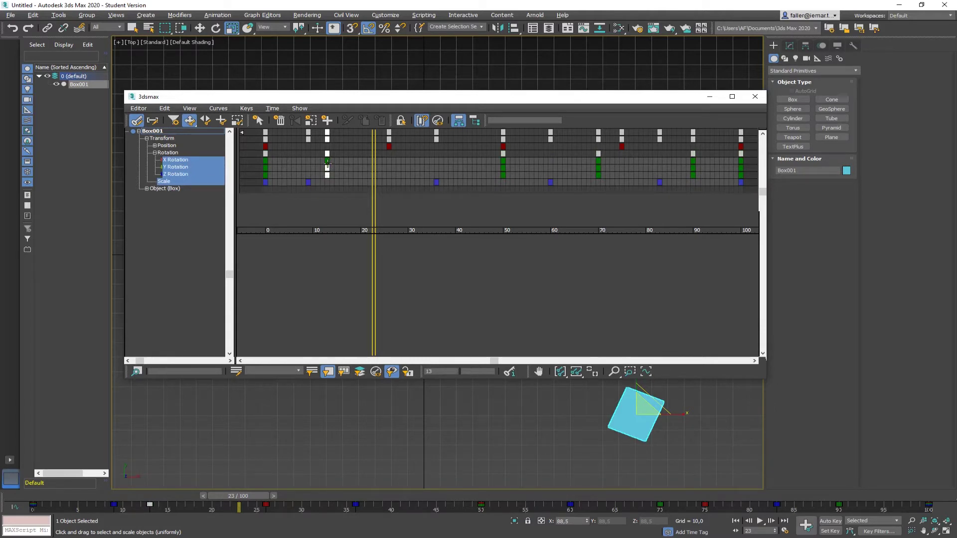
pyautogui.keyDown('shift'); pyautogui.moveTo(328, 175); pyautogui.dragTo(342, 174); pyautogui.keyUp('shift')
pyautogui.click(341, 179)
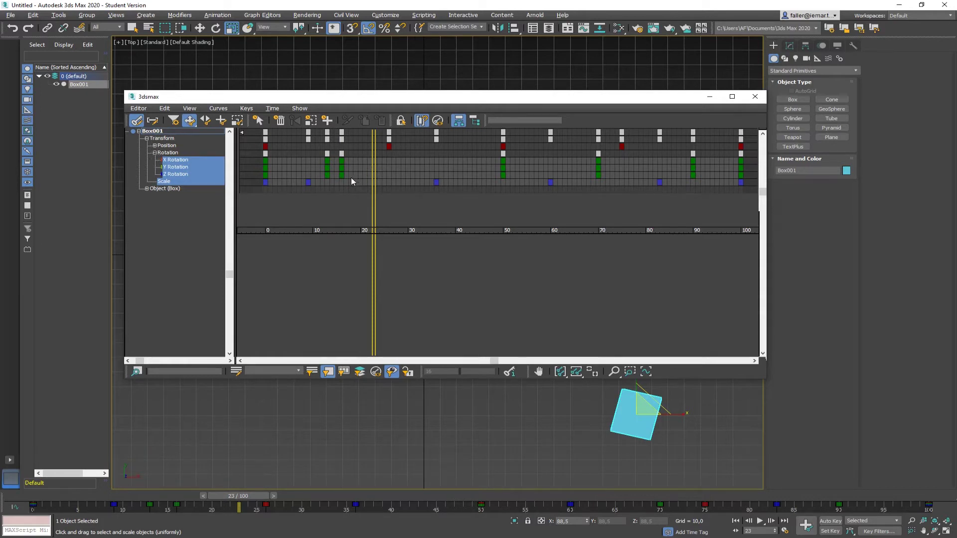
pyautogui.moveTo(342, 164); pyautogui.dragTo(342, 164)
pyautogui.press('Delete')
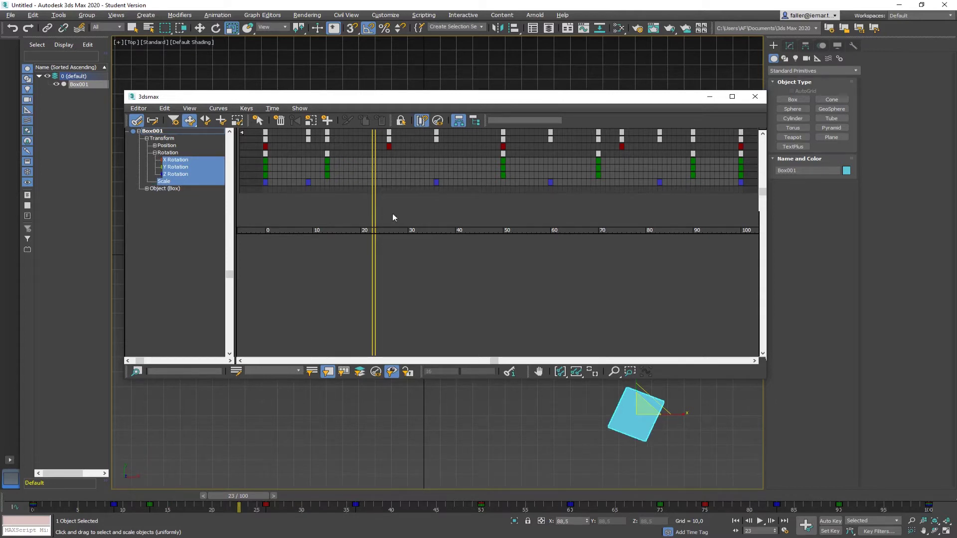
# - Scrub the animation to frame 19 and switch the Track View to the Curve Editor
pyautogui.moveTo(373, 200); pyautogui.dragTo(355, 200)
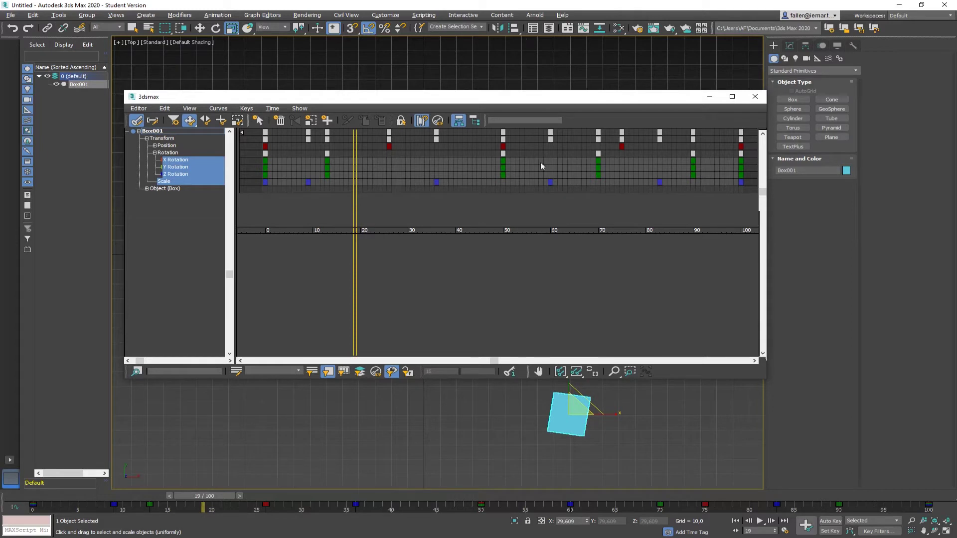
pyautogui.click(138, 109)
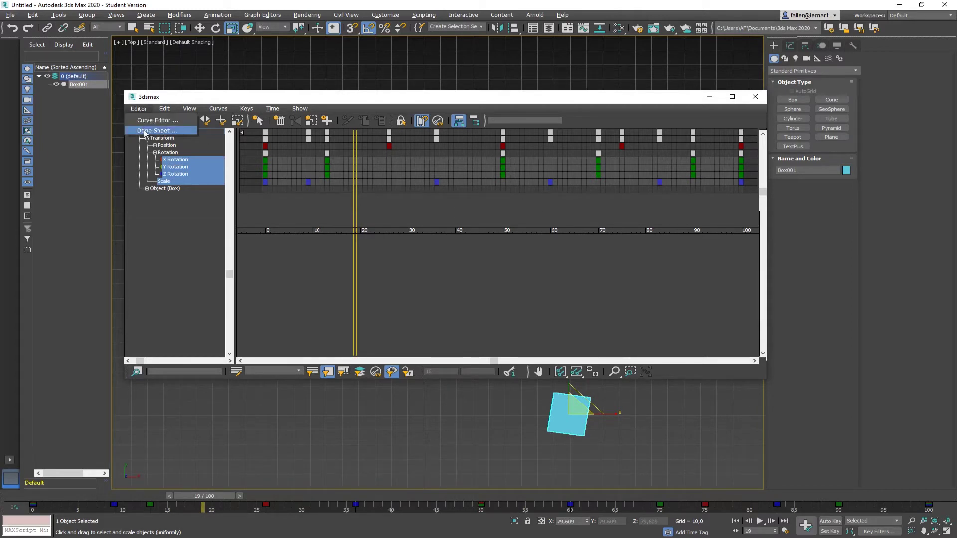
pyautogui.click(147, 120)
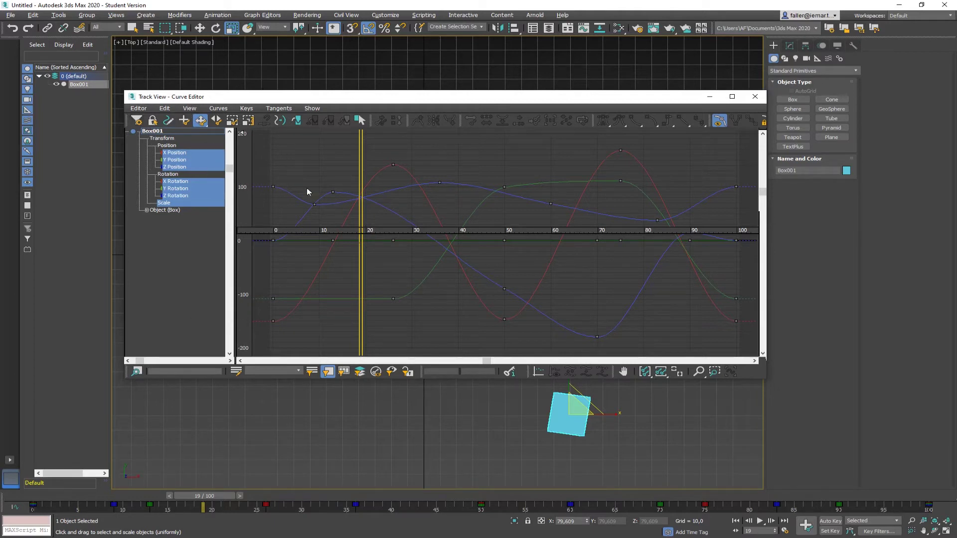
# - Lower the Curve Editor's time ruler to the base of the graph and frame the curves' full horizontal and value extents
pyautogui.moveTo(297, 225); pyautogui.dragTo(295, 453)
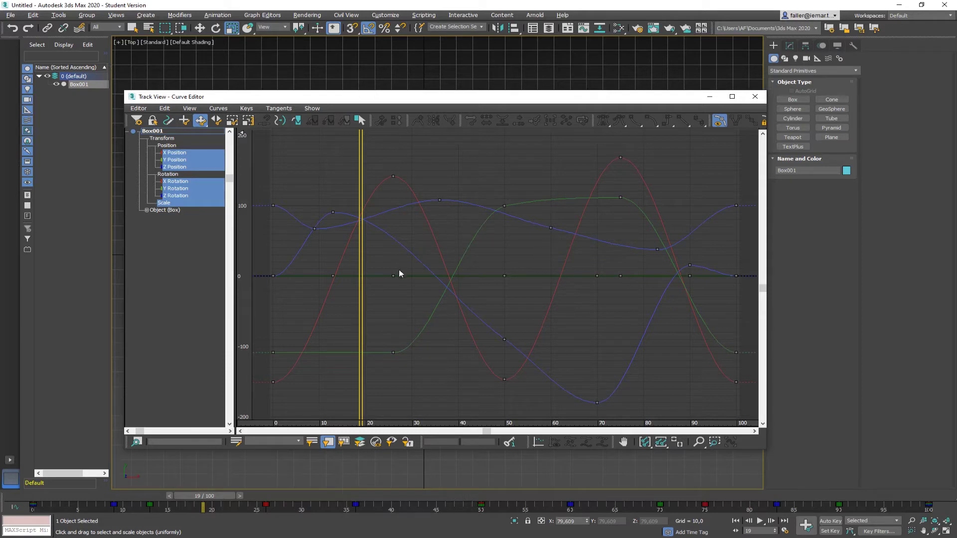
pyautogui.moveTo(511, 254); pyautogui.dragTo(510, 260, button='middle')
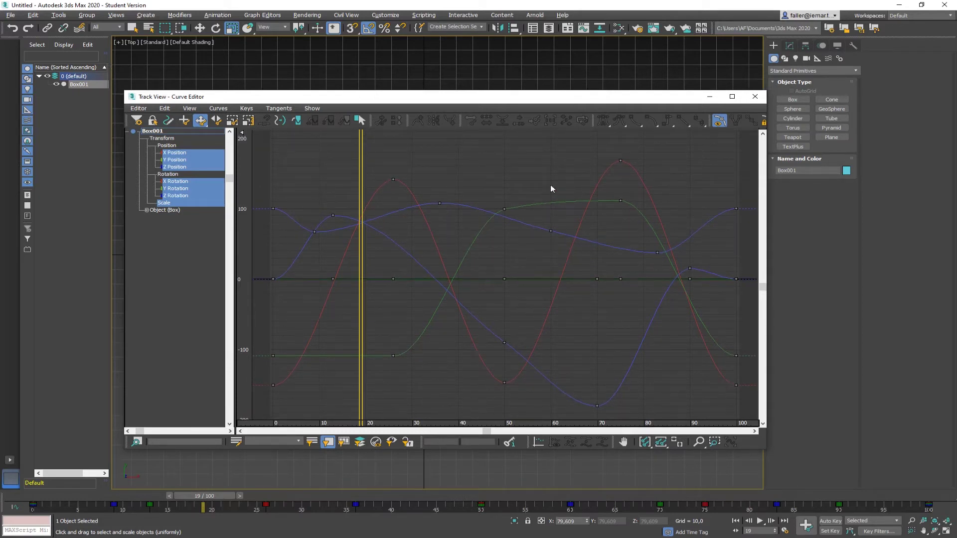
pyautogui.keyDown('ctrl'); pyautogui.keyDown('alt'); pyautogui.moveTo(593, 231); pyautogui.dragTo(570, 279, button='middle'); pyautogui.keyUp('alt'); pyautogui.keyUp('ctrl')
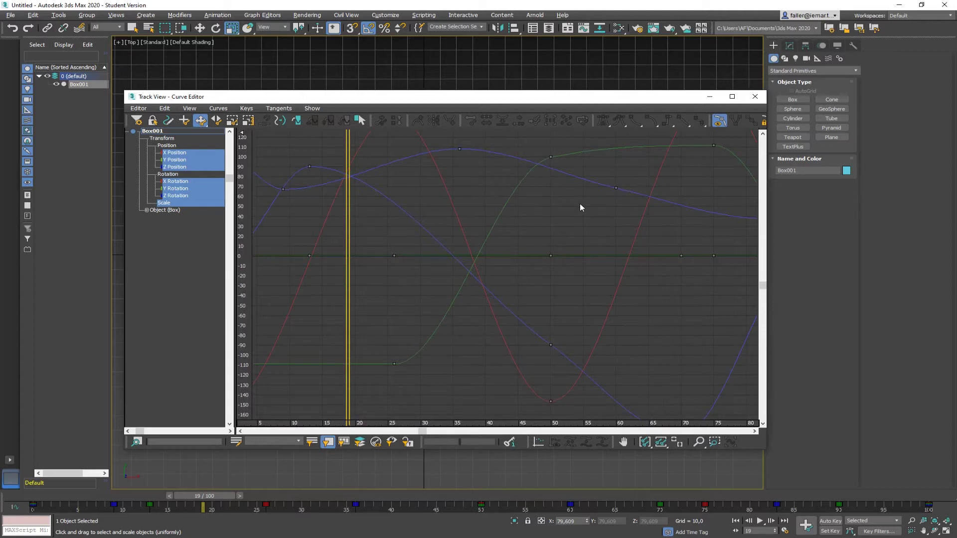
pyautogui.keyDown('ctrl'); pyautogui.keyDown('alt'); pyautogui.moveTo(581, 208); pyautogui.dragTo(522, 335, button='middle'); pyautogui.keyUp('alt'); pyautogui.keyUp('ctrl')
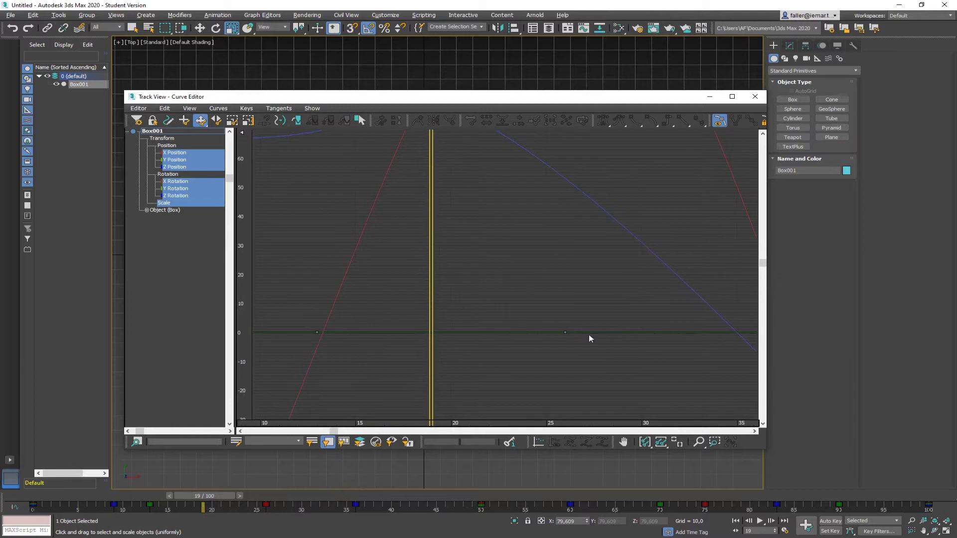
pyautogui.moveTo(594, 320); pyautogui.dragTo(504, 327, button='middle')
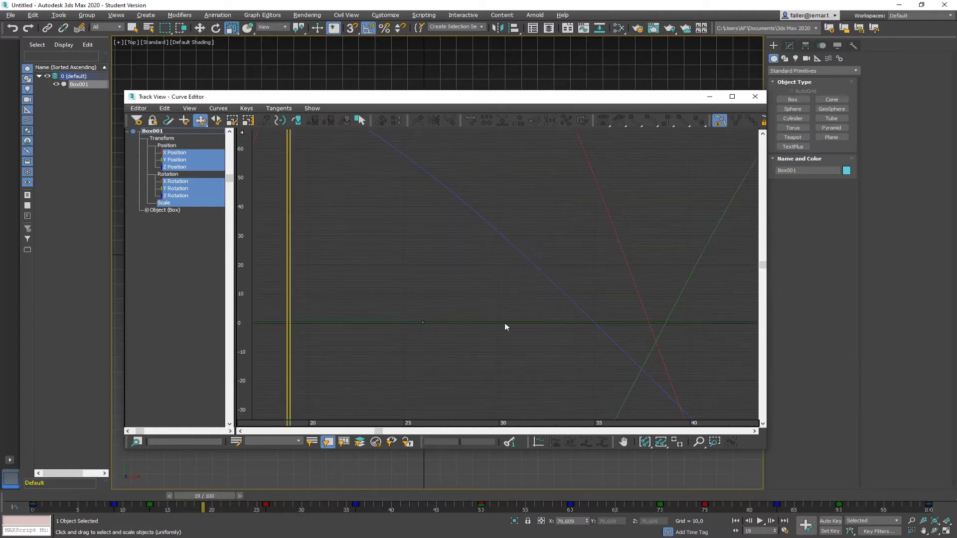
pyautogui.click(645, 442)
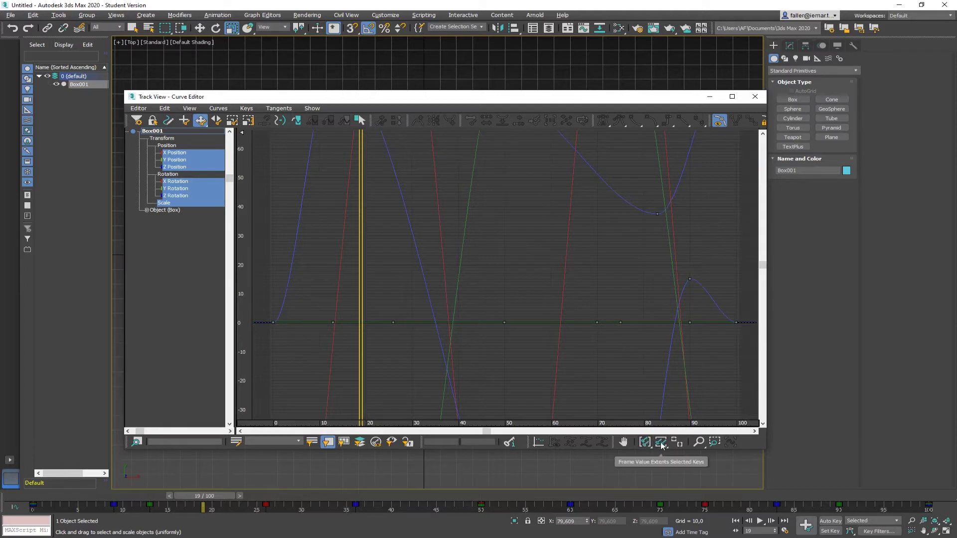
pyautogui.click(662, 443)
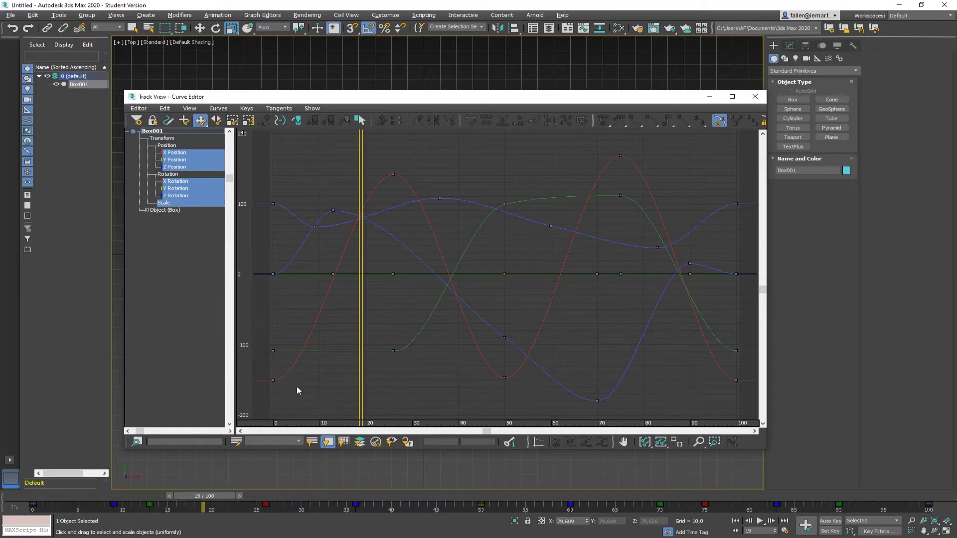
# - Display the box's X Position curve alone, followed by only its Scale curve
pyautogui.click(170, 153)
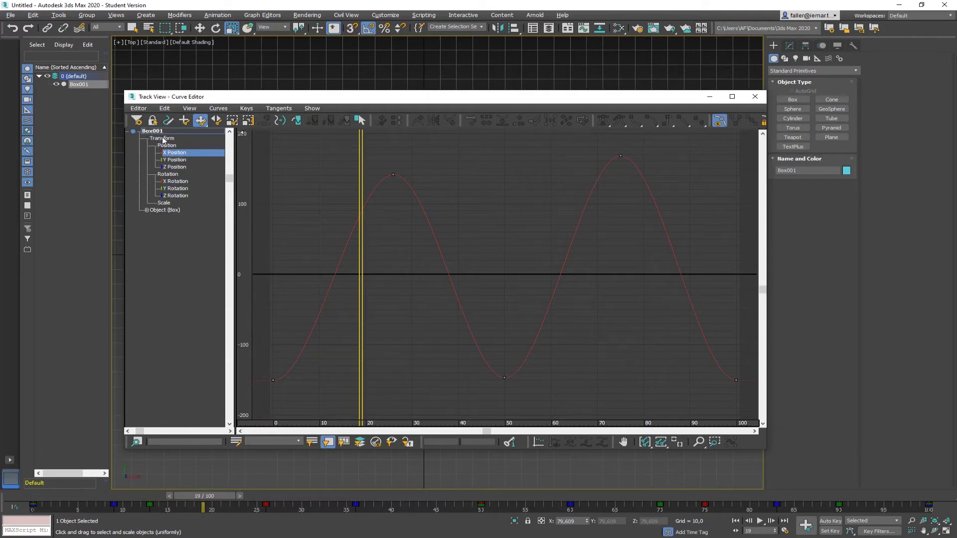
pyautogui.click(165, 203)
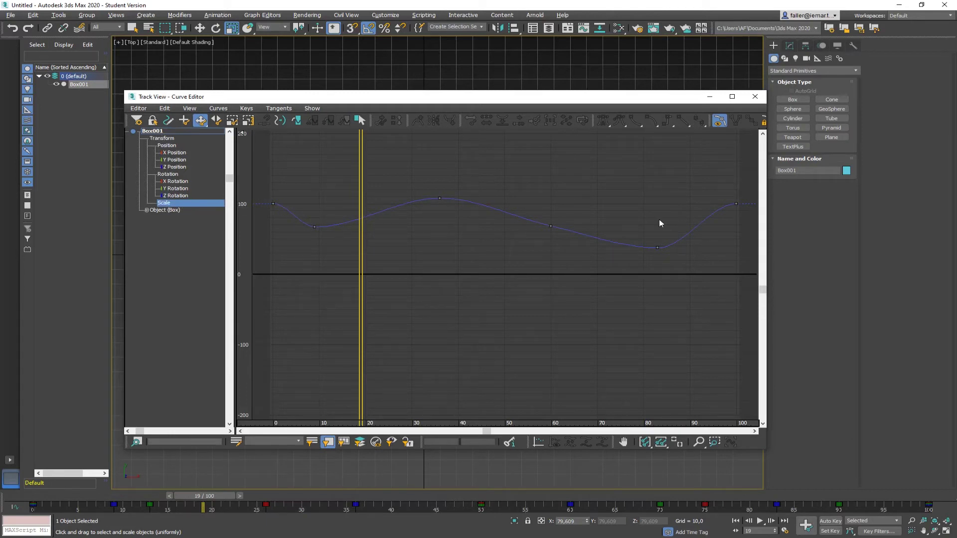
# - Try lowering the scale curve's key at frame 9 and undo the move
pyautogui.click(314, 227)
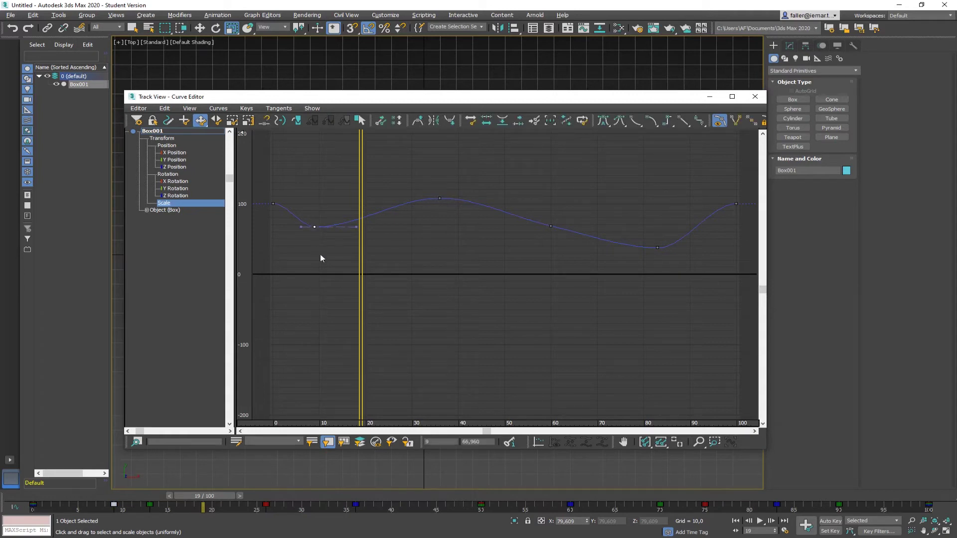
pyautogui.moveTo(314, 228); pyautogui.dragTo(316, 237)
pyautogui.click(166, 113)
pyautogui.click(33, 15)
pyautogui.click(47, 31)
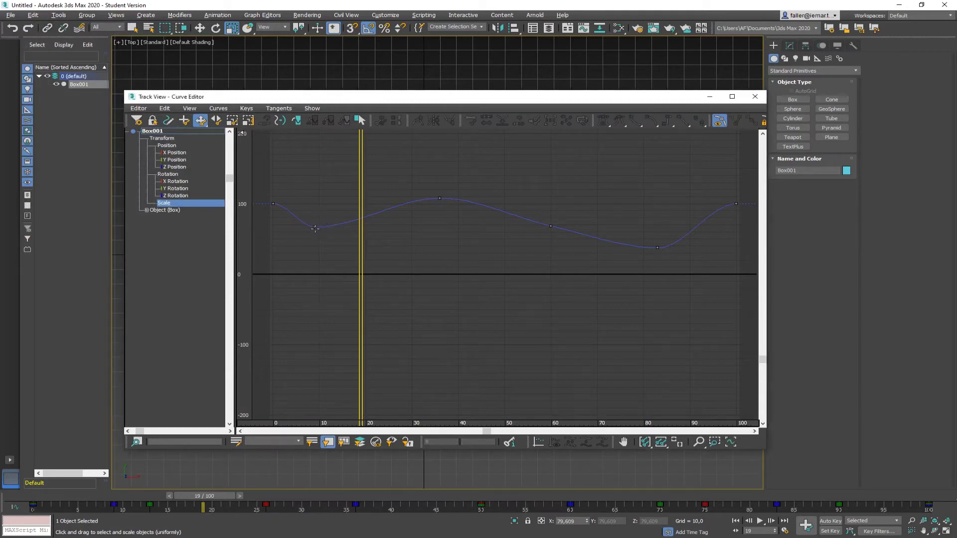
# - Lower the scale key at frame 9 to about 51 and move the key at frame 36 to frame 35 with a value of about 129
pyautogui.moveTo(321, 227)
pyautogui.mouseDown()
pyautogui.moveTo(306, 243)
pyautogui.moveTo(315, 239)
pyautogui.mouseUp()
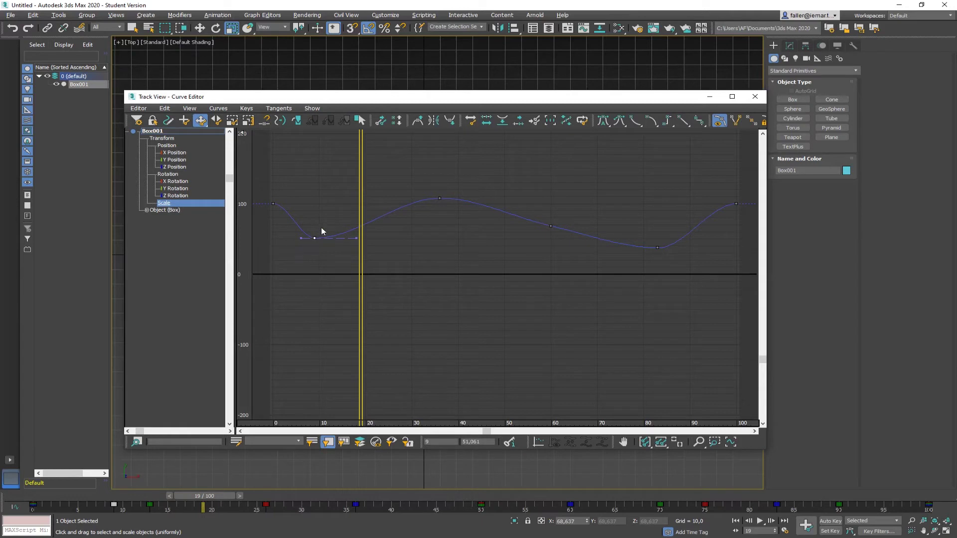
pyautogui.moveTo(315, 240); pyautogui.dragTo(315, 237)
pyautogui.click(444, 194)
pyautogui.moveTo(439, 198); pyautogui.dragTo(435, 183)
# - Try tilting the tangent of the scale curve's key at frame 35 and undo the adjustment
pyautogui.moveTo(395, 183)
pyautogui.mouseDown()
pyautogui.moveTo(397, 206)
pyautogui.moveTo(386, 167)
pyautogui.mouseUp()
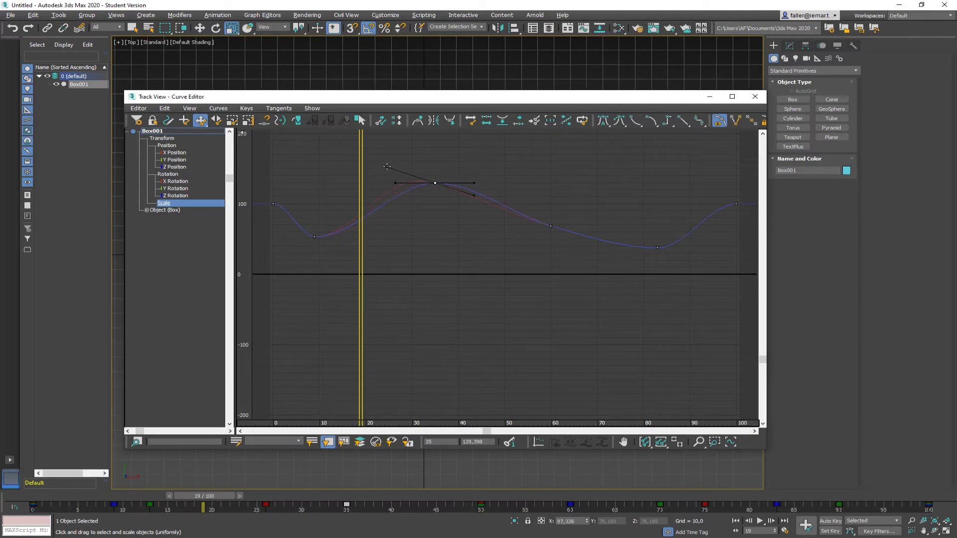
pyautogui.click(164, 108)
pyautogui.click(34, 16)
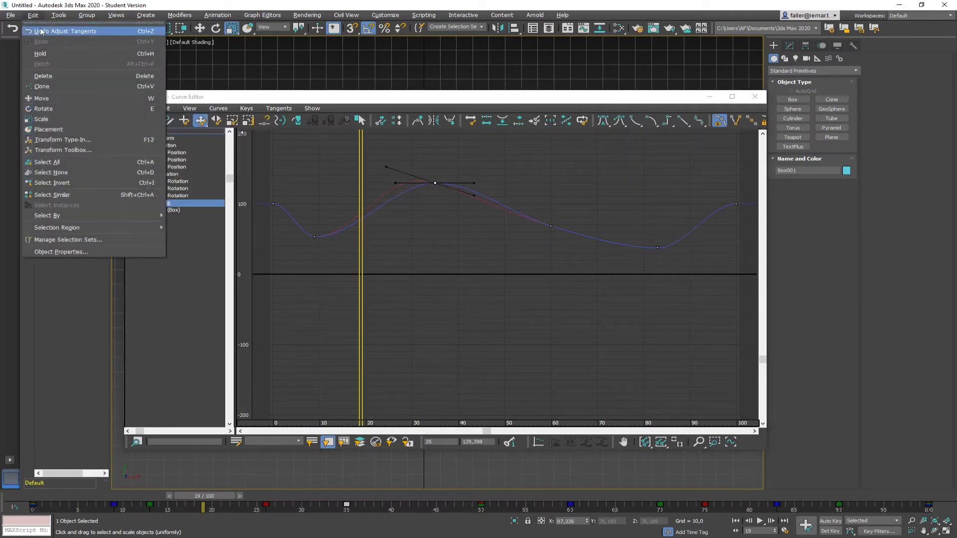
pyautogui.click(47, 26)
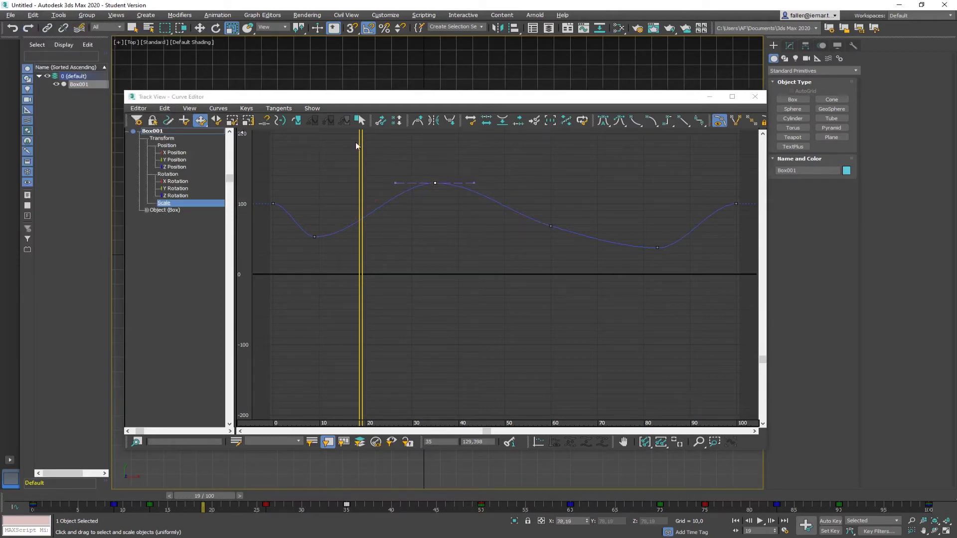
# - Display the box's X Position curve alone, after viewing all its position curves together
pyautogui.click(173, 153)
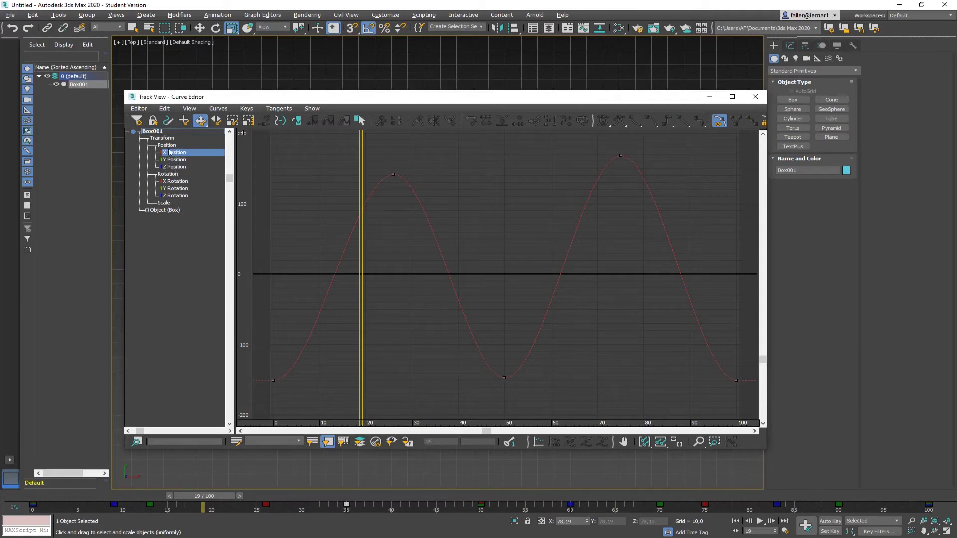
pyautogui.click(170, 146)
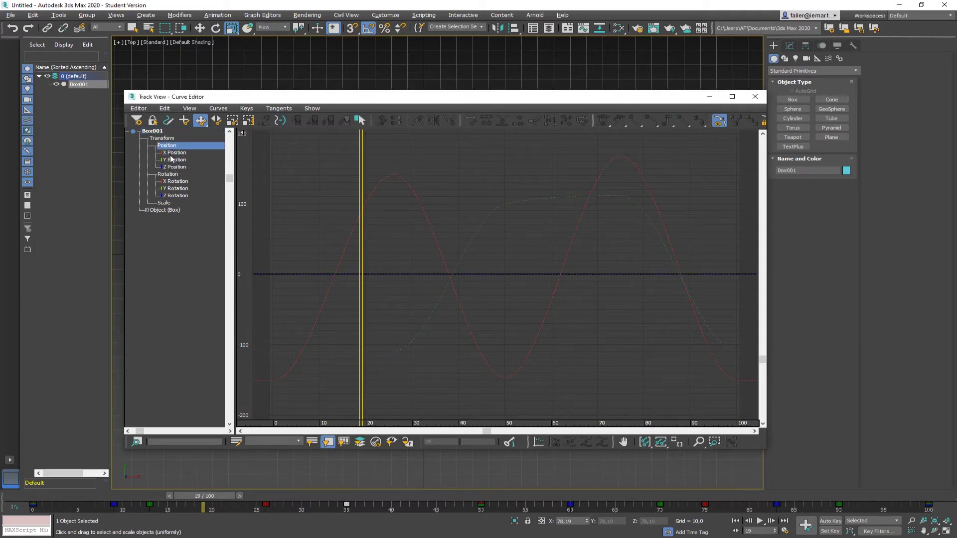
pyautogui.click(172, 153)
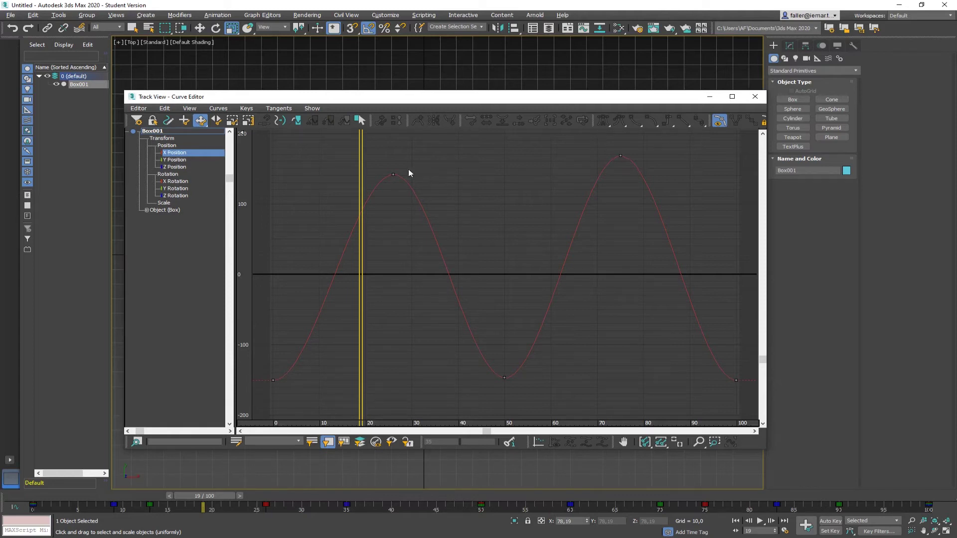
# - Tilt the incoming tangent of the X Position key at frame 26 downward
pyautogui.click(394, 174)
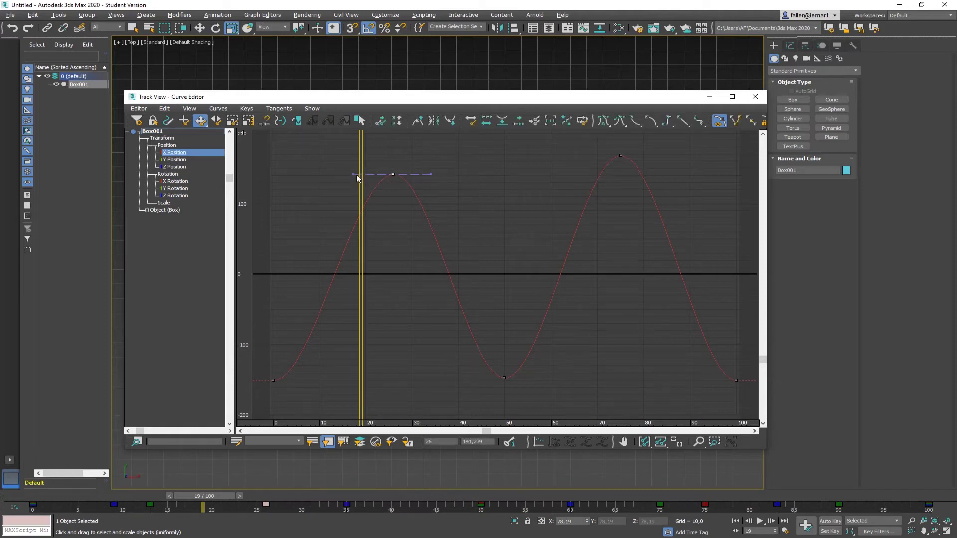
pyautogui.moveTo(353, 172); pyautogui.dragTo(358, 196)
pyautogui.click(299, 392)
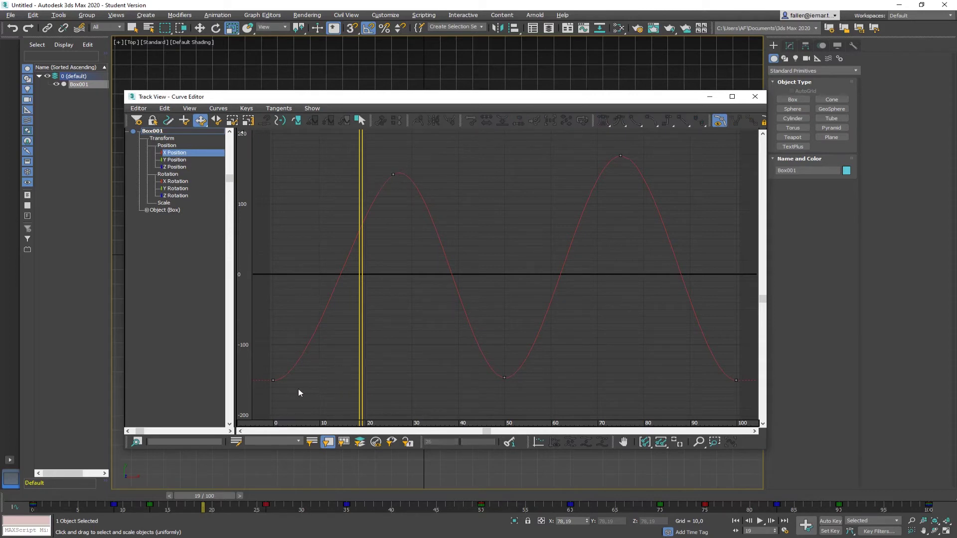
# - Steepen the outgoing tangent of the X Position key at frame 0 and tilt the frame 26 key's outgoing tangent downward
pyautogui.click(273, 381)
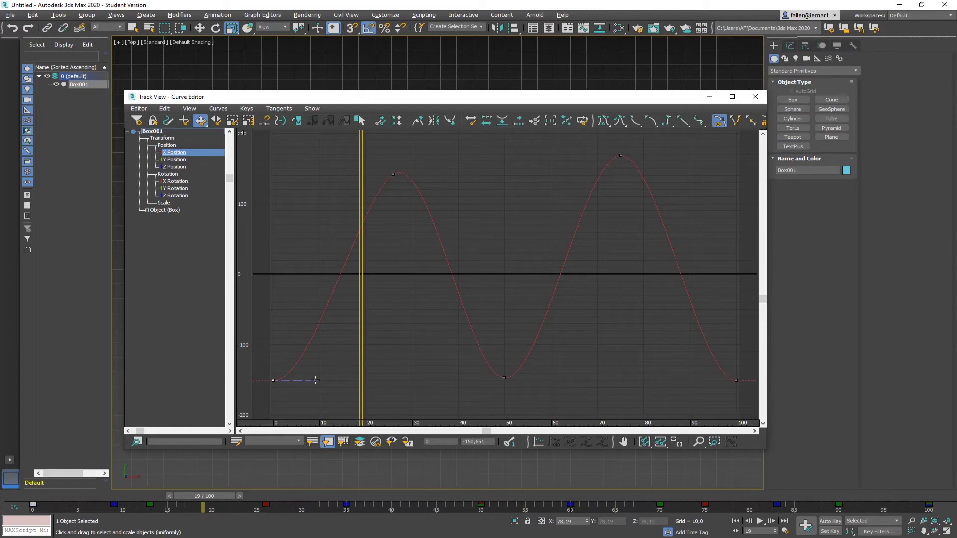
pyautogui.moveTo(315, 380); pyautogui.dragTo(308, 326)
pyautogui.moveTo(400, 181); pyautogui.dragTo(402, 181)
pyautogui.moveTo(430, 150); pyautogui.dragTo(450, 194)
pyautogui.click(294, 392)
# - Set the outgoing tangent of the X Position key at frame 0 to linear in its key settings
pyautogui.moveTo(272, 371); pyautogui.dragTo(267, 362)
pyautogui.rightClick(273, 380)
pyautogui.moveTo(276, 377); pyautogui.dragTo(383, 314)
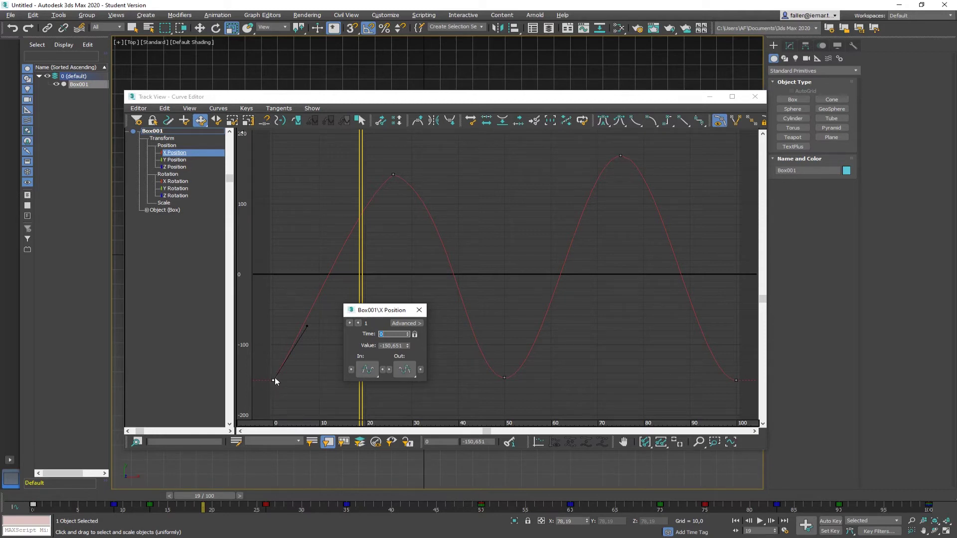
pyautogui.click(380, 335)
pyautogui.click(405, 368)
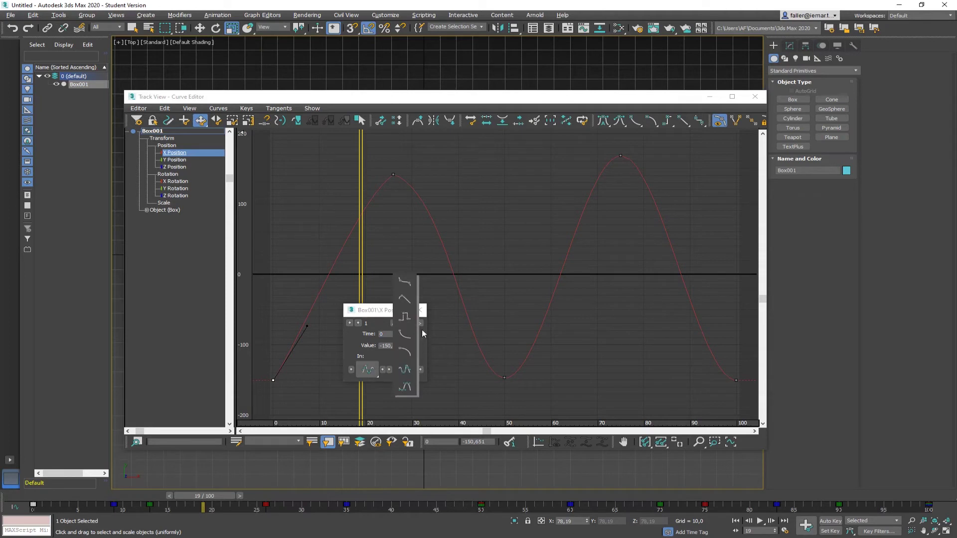
pyautogui.click(408, 302)
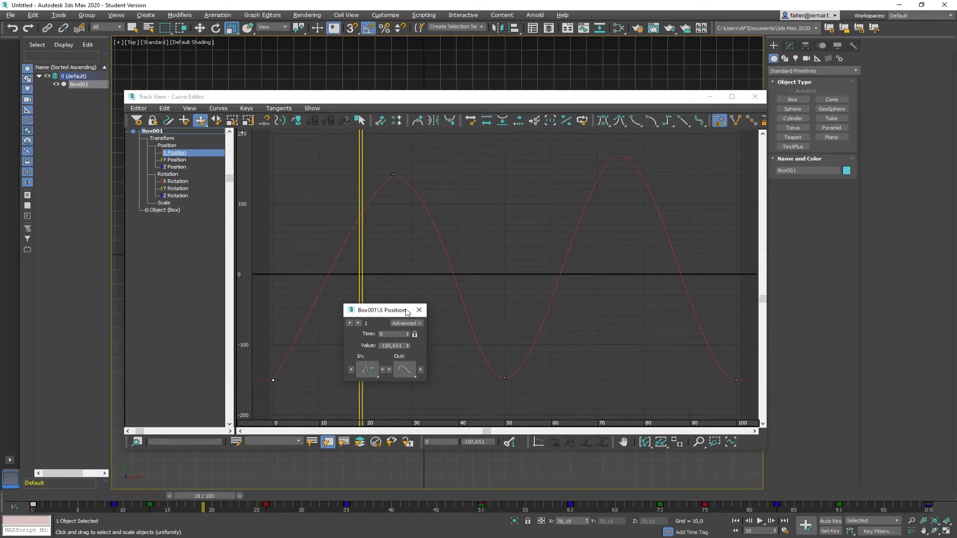
pyautogui.click(406, 369)
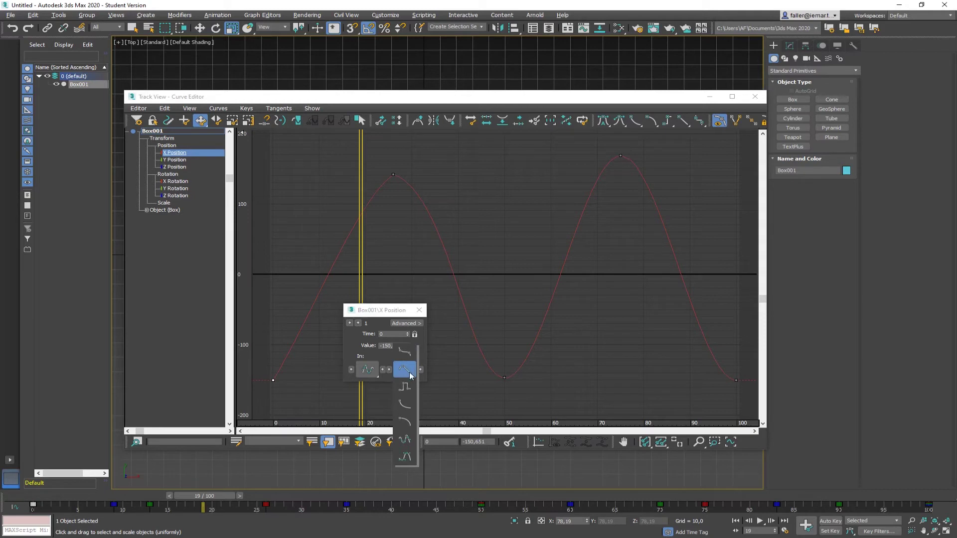
pyautogui.click(405, 370)
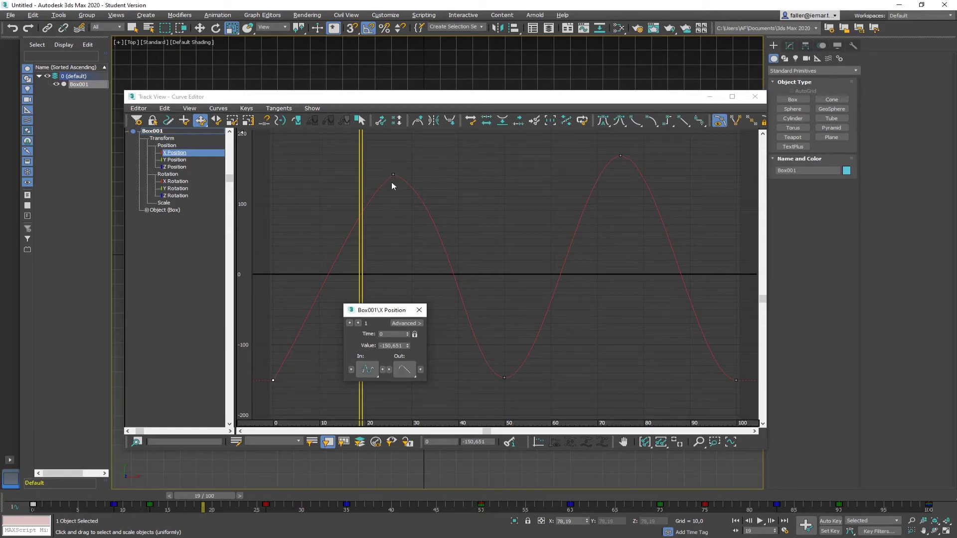
# - Set both tangents of the X Position key at frame 26 to linear and copy the outgoing type to the following key
pyautogui.moveTo(399, 169); pyautogui.dragTo(386, 180)
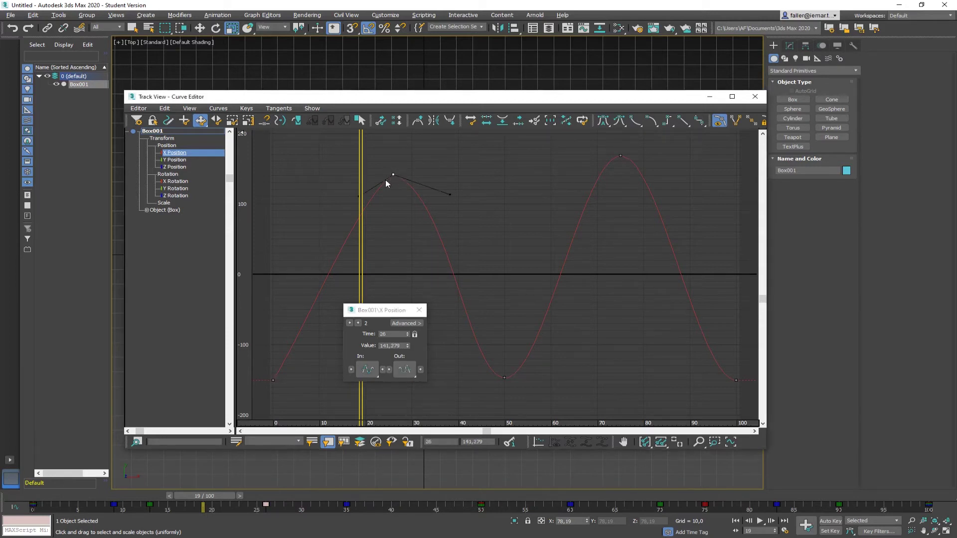
pyautogui.click(350, 324)
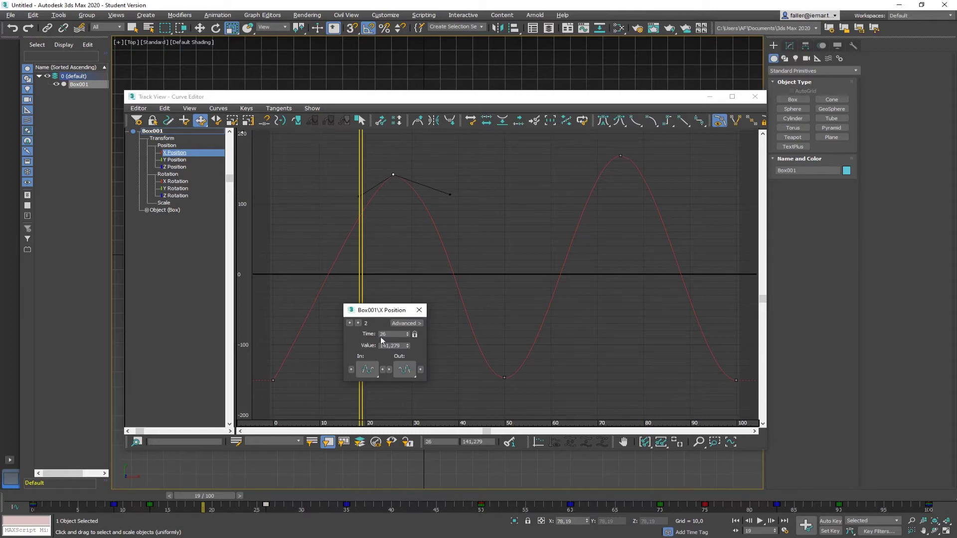
pyautogui.click(366, 369)
pyautogui.moveTo(367, 370); pyautogui.dragTo(367, 300)
pyautogui.click(382, 369)
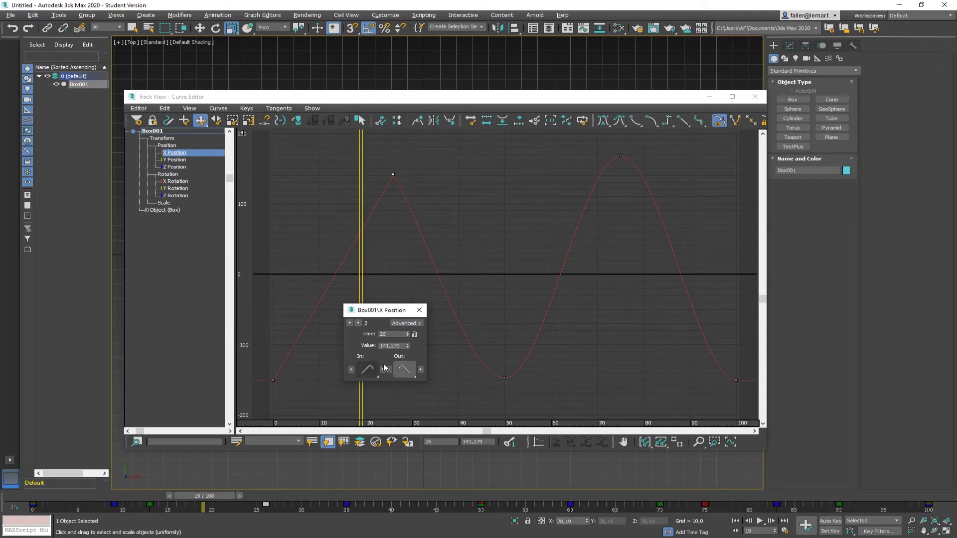
pyautogui.click(420, 370)
# - Make the outgoing tangent of the X Position key at frame 50 and both tangents at frame 75 linear, closing the key settings
pyautogui.click(359, 324)
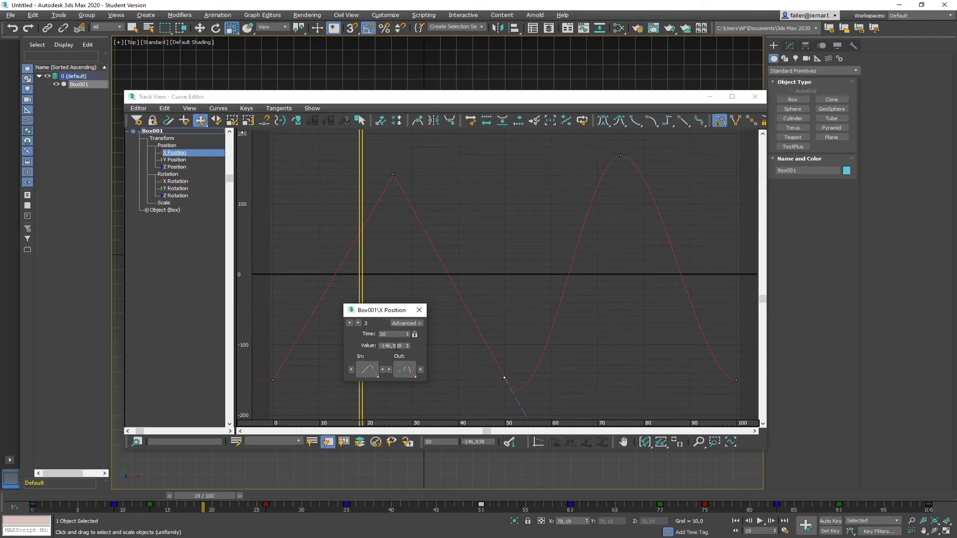
pyautogui.click(383, 369)
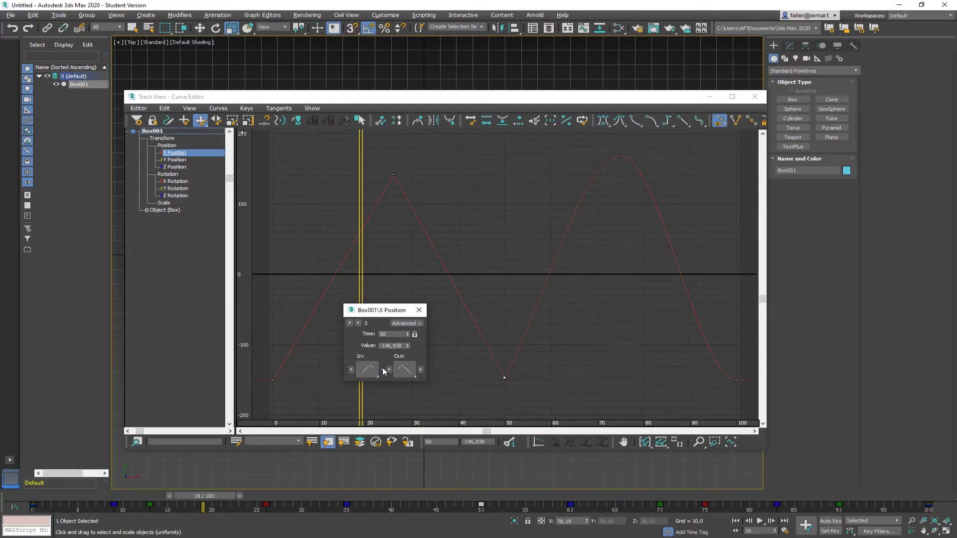
pyautogui.click(358, 323)
pyautogui.moveTo(360, 372); pyautogui.dragTo(368, 279)
pyautogui.click(382, 370)
pyautogui.click(418, 311)
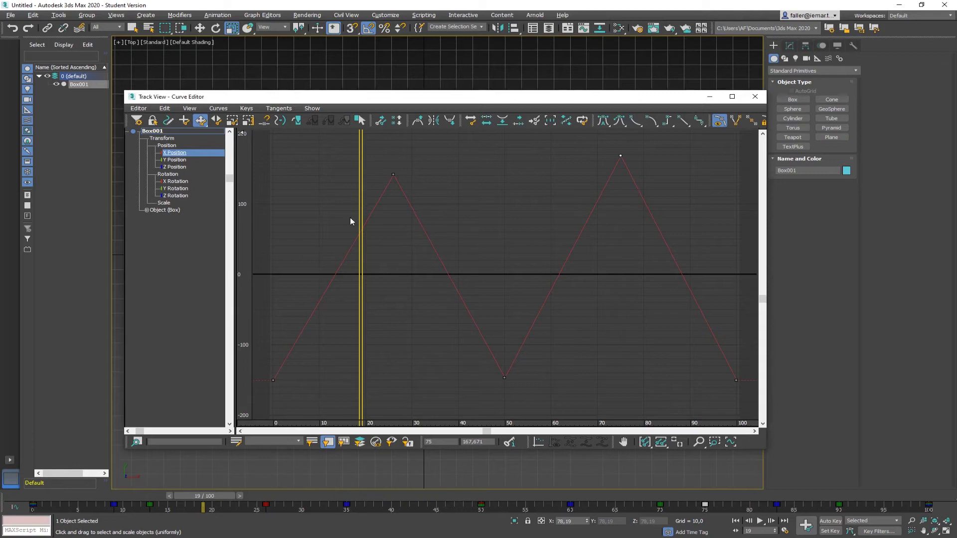
# - Look through the individual position curves and display the box's Y Position curve alone
pyautogui.click(171, 160)
pyautogui.click(174, 154)
pyautogui.click(173, 160)
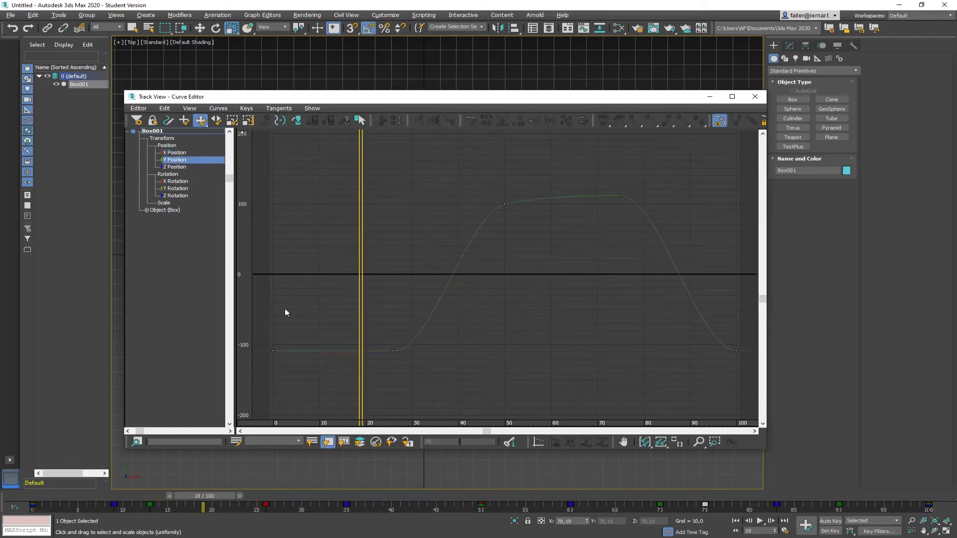
pyautogui.click(175, 167)
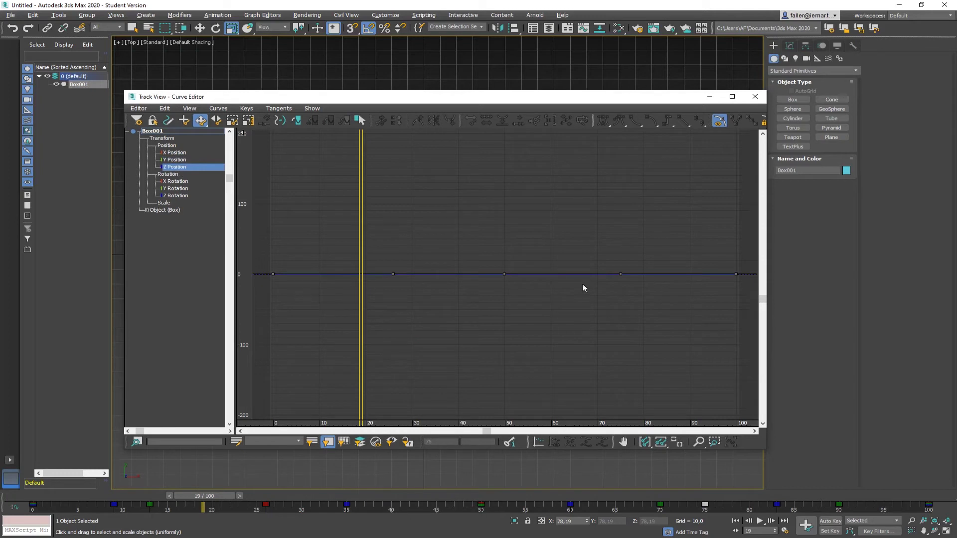
pyautogui.click(175, 160)
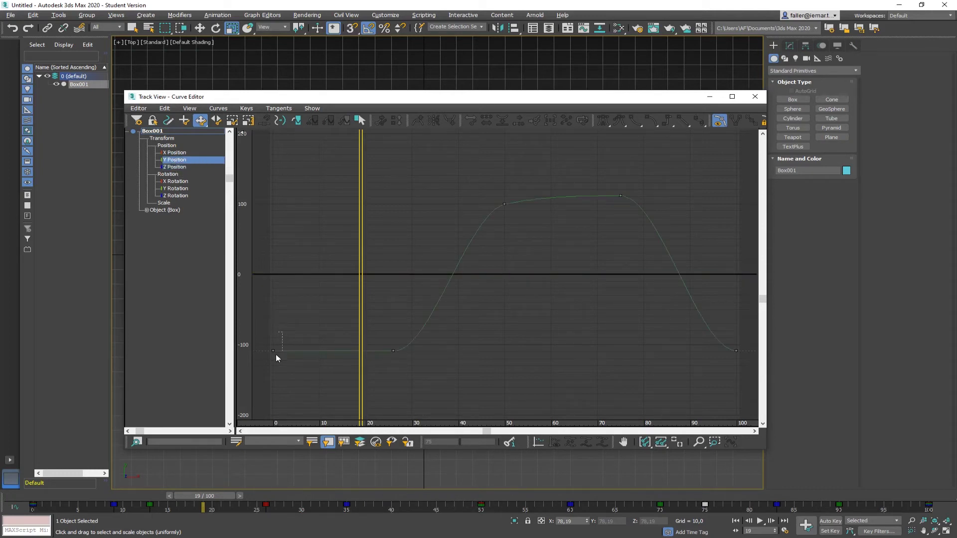
# - Set the incoming and outgoing tangents of the Y Position keys at frames 0 and 26 to linear
pyautogui.moveTo(276, 358); pyautogui.dragTo(262, 345)
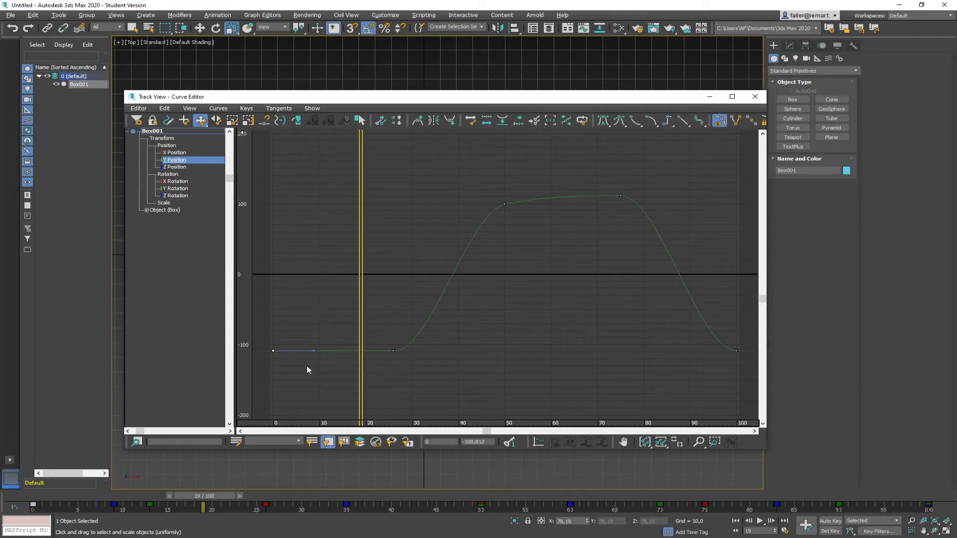
pyautogui.rightClick(273, 351)
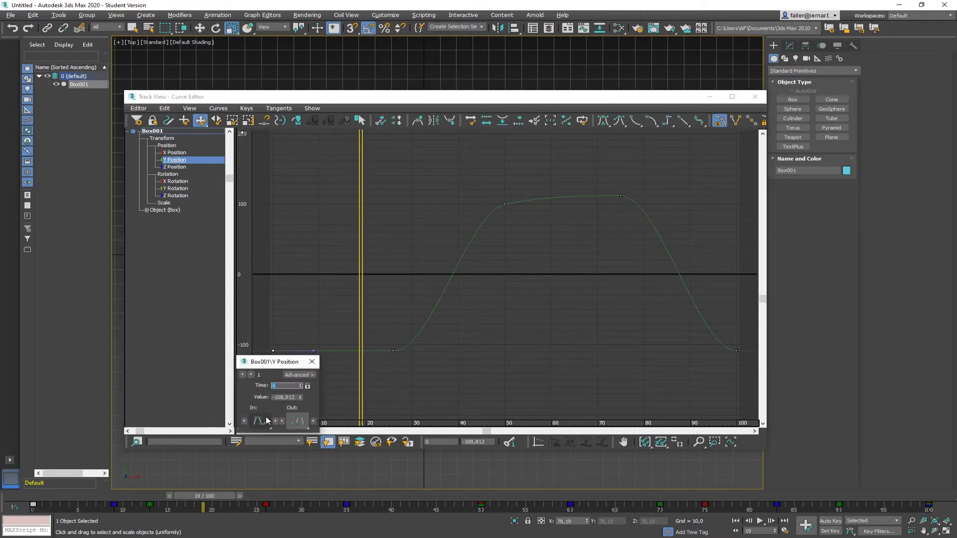
pyautogui.moveTo(263, 421); pyautogui.dragTo(260, 369)
pyautogui.click(275, 421)
pyautogui.click(251, 374)
pyautogui.click(275, 421)
pyautogui.click(251, 374)
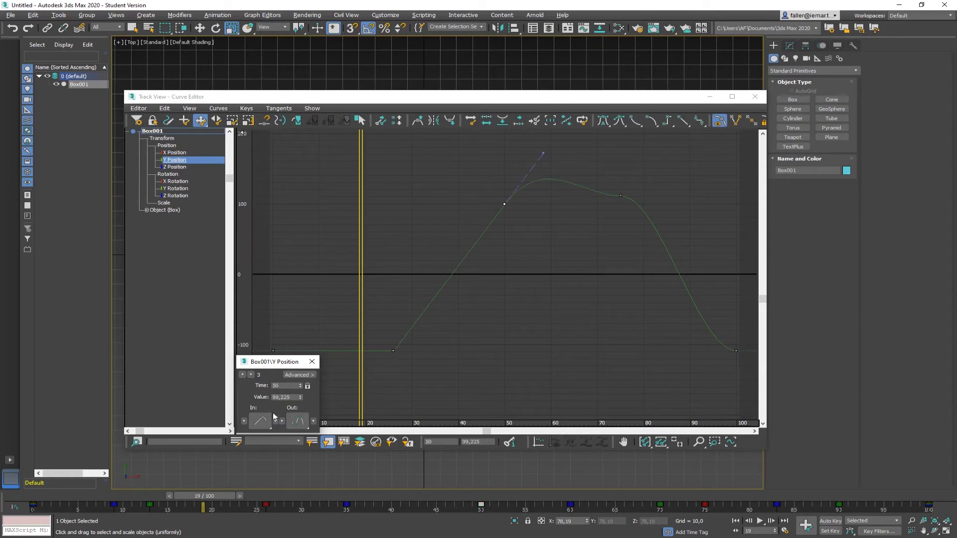
# - Copy the linear incoming tangent to the outgoing side for the Y Position keys at frames 50, 75 and 100, closing the key settings
pyautogui.click(275, 421)
pyautogui.click(251, 374)
pyautogui.click(275, 421)
pyautogui.click(242, 374)
pyautogui.click(308, 427)
pyautogui.click(251, 375)
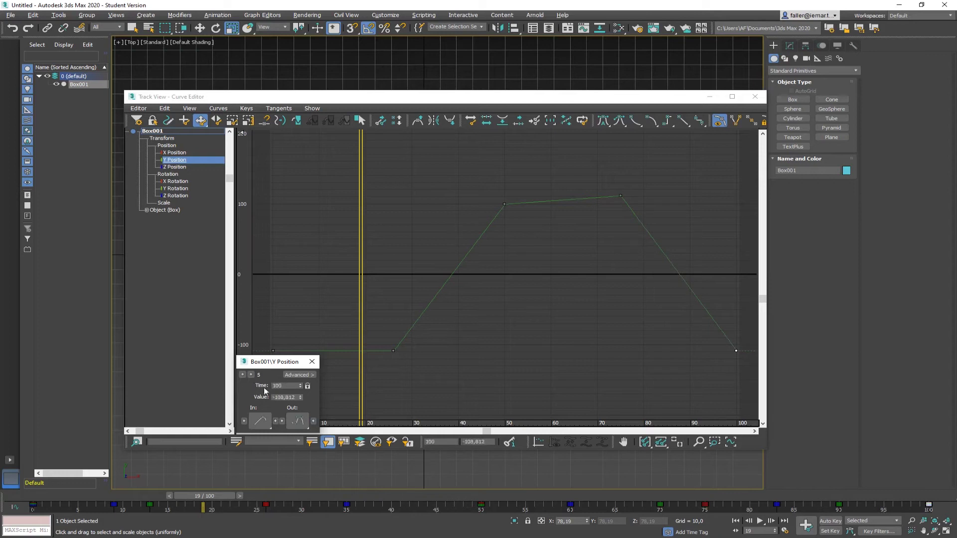
pyautogui.click(276, 421)
pyautogui.click(251, 375)
pyautogui.click(312, 363)
# - Examine the tangent types of the X Position curve's key at frame 100 and close its settings
pyautogui.click(176, 152)
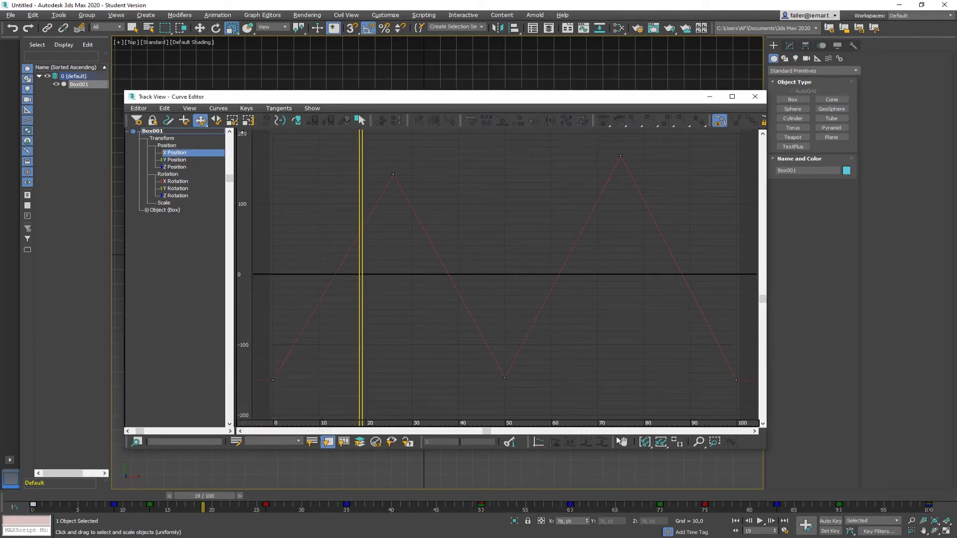
pyautogui.click(736, 380)
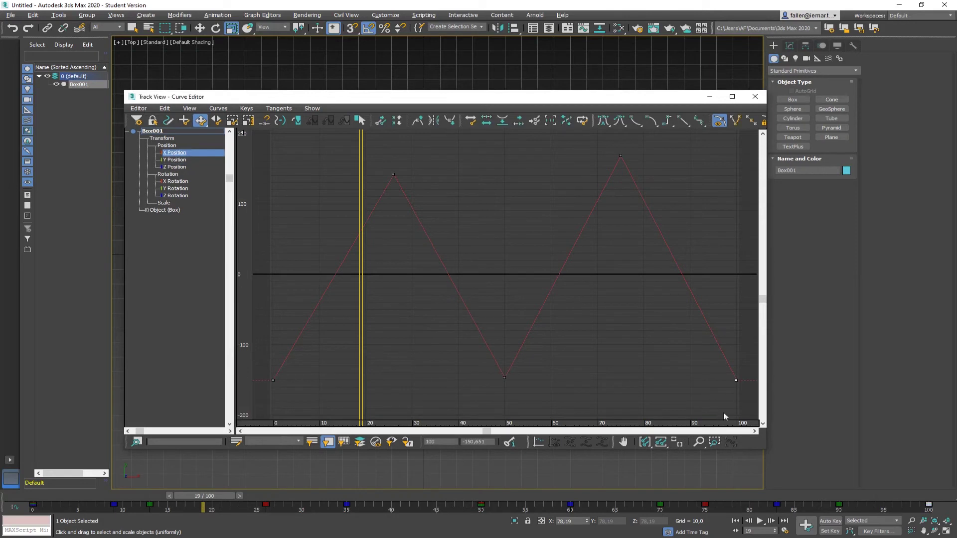
pyautogui.rightClick(736, 380)
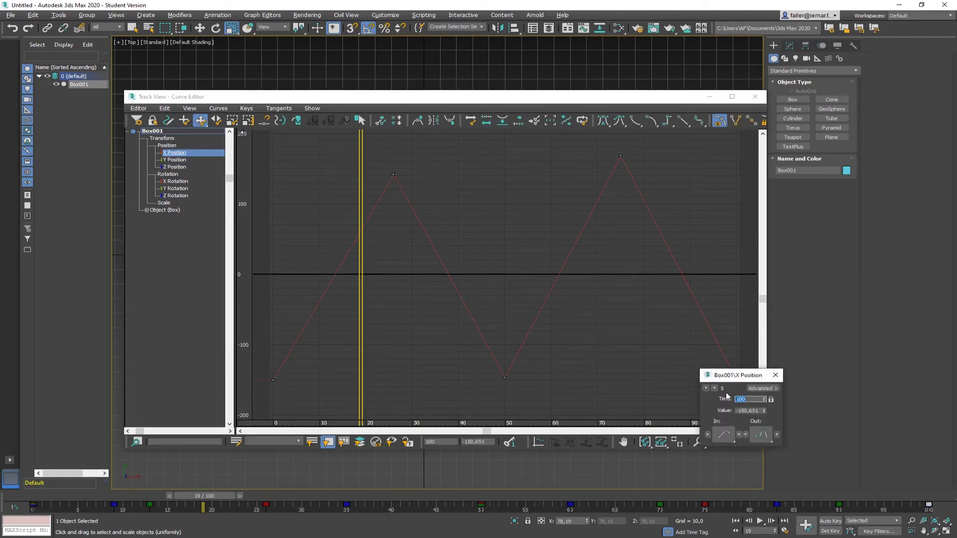
pyautogui.click(761, 434)
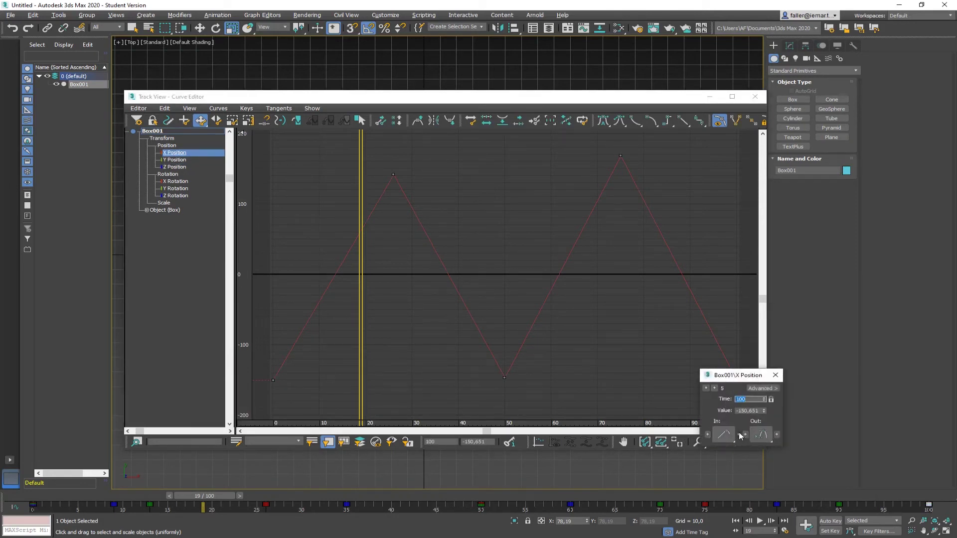
pyautogui.click(775, 375)
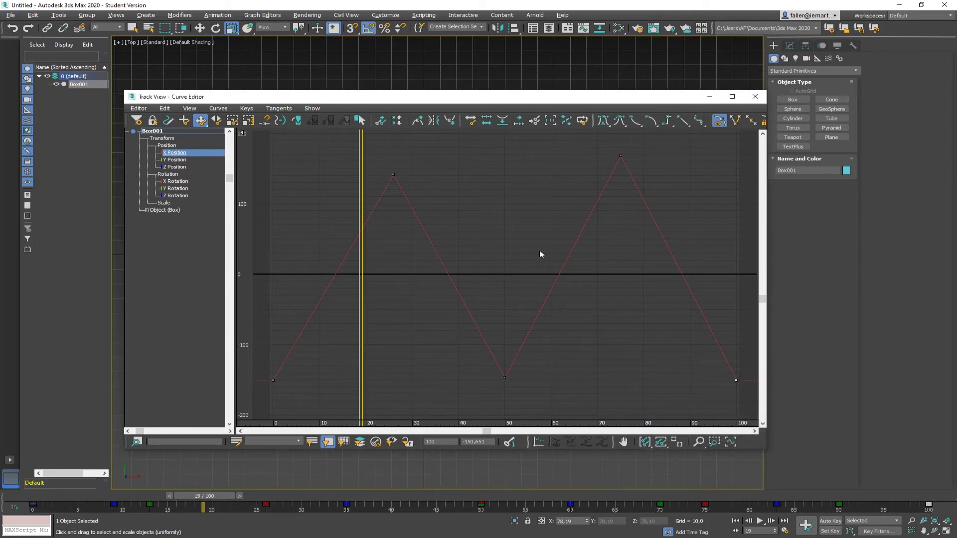
# - Close the Curve Editor and play the box's animation from frame 0
pyautogui.click(756, 98)
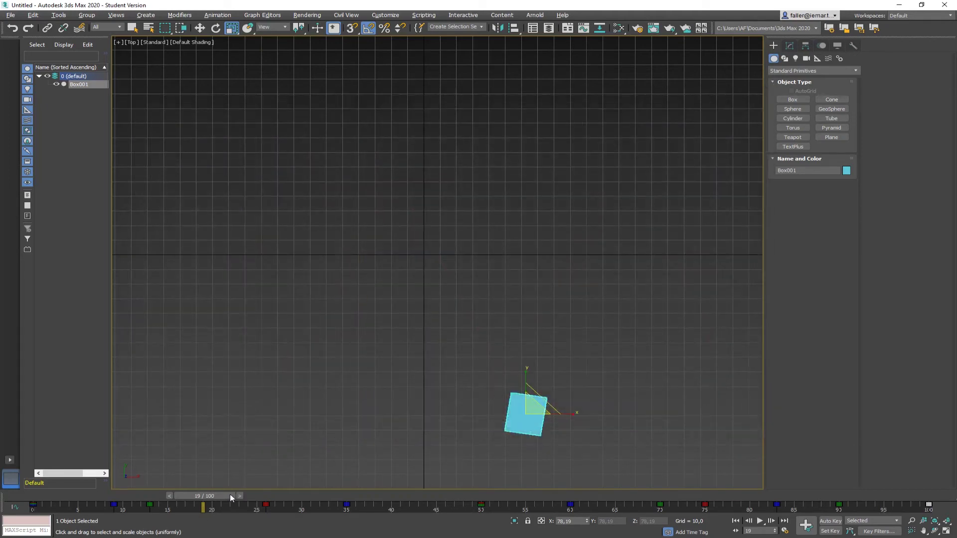
pyautogui.moveTo(230, 495); pyautogui.dragTo(38, 495)
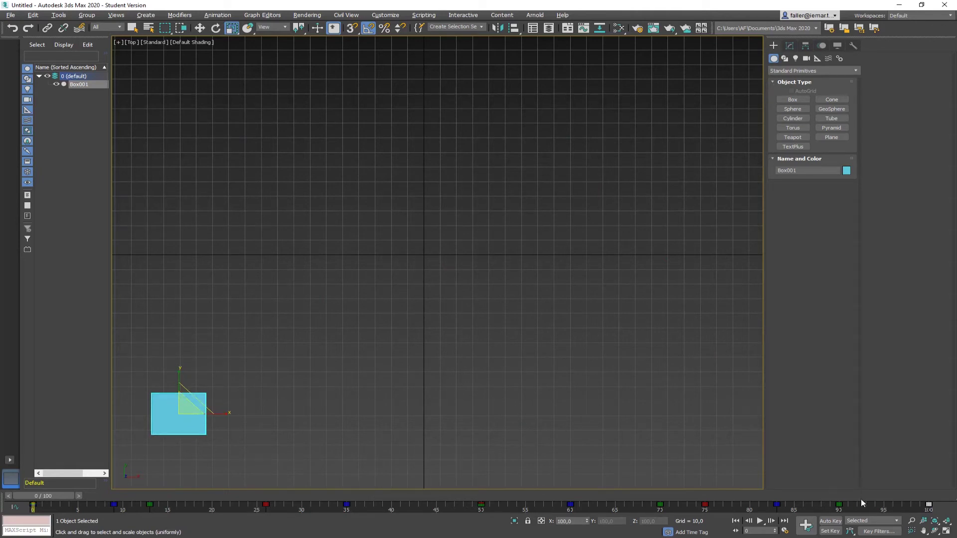
pyautogui.click(759, 521)
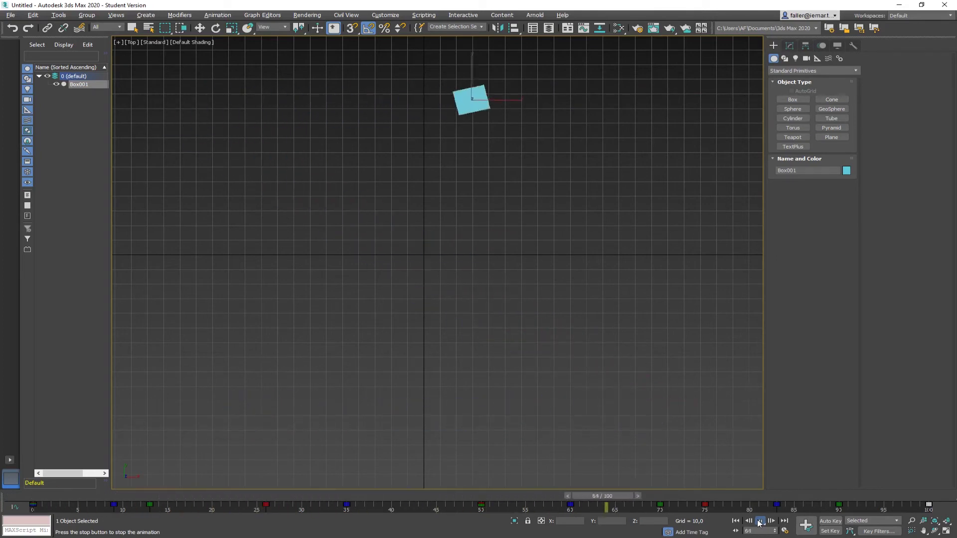
# - Replay the box's animation to check its linear position motion, and stop playback
pyautogui.click(759, 522)
pyautogui.press('r')
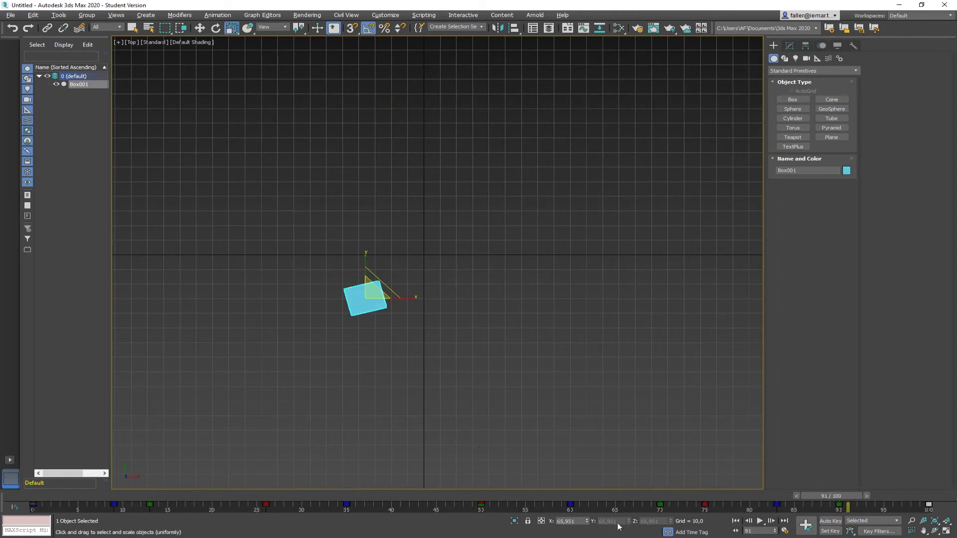
pyautogui.click(759, 522)
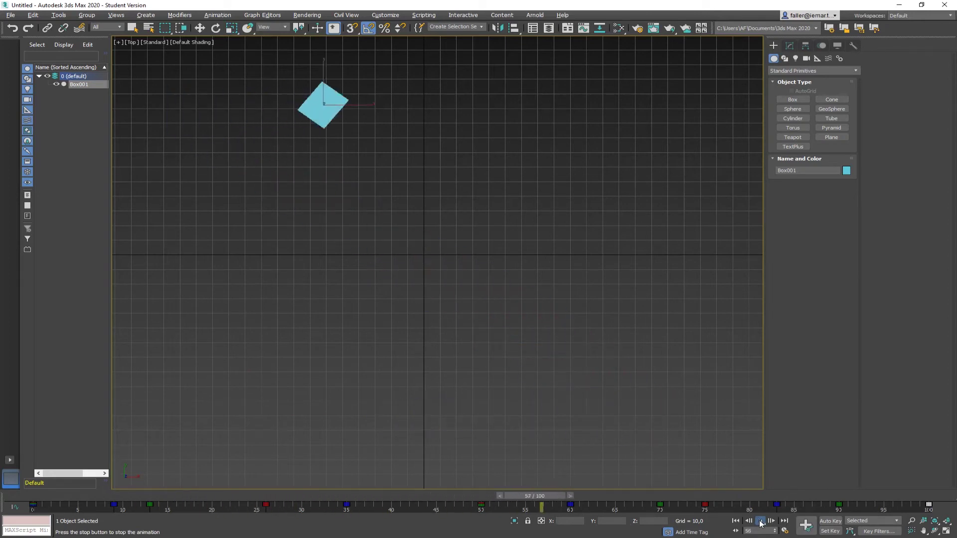
pyautogui.click(759, 522)
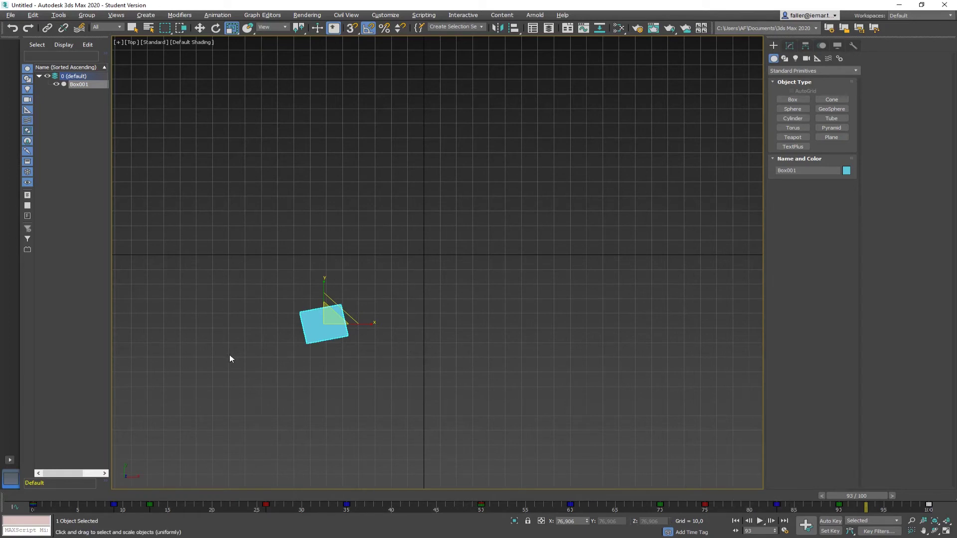
# - Hide the animated box
pyautogui.click(419, 323)
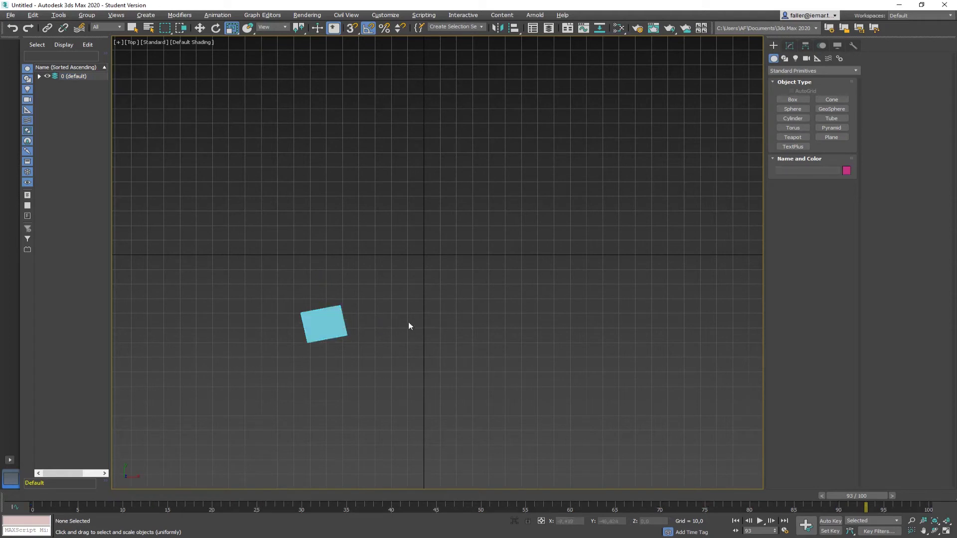
pyautogui.moveTo(408, 322); pyautogui.dragTo(367, 312, button='middle')
pyautogui.click(421, 307)
pyautogui.rightClick(343, 317)
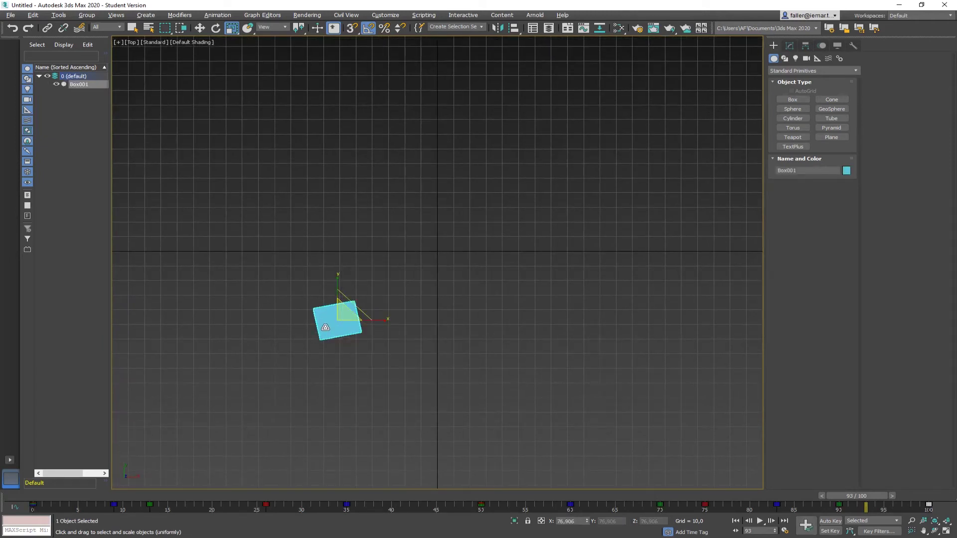
pyautogui.rightClick(325, 326)
pyautogui.moveTo(350, 425)
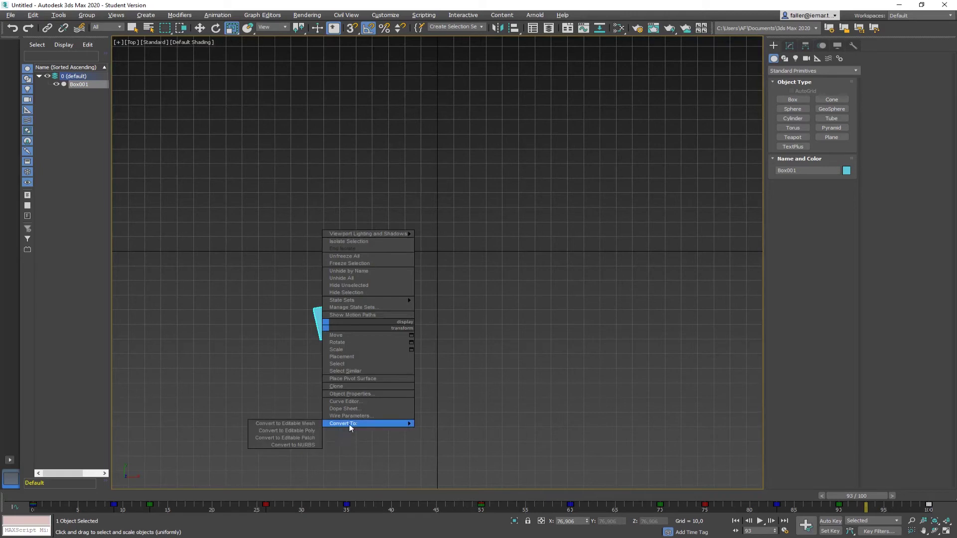
pyautogui.click(353, 294)
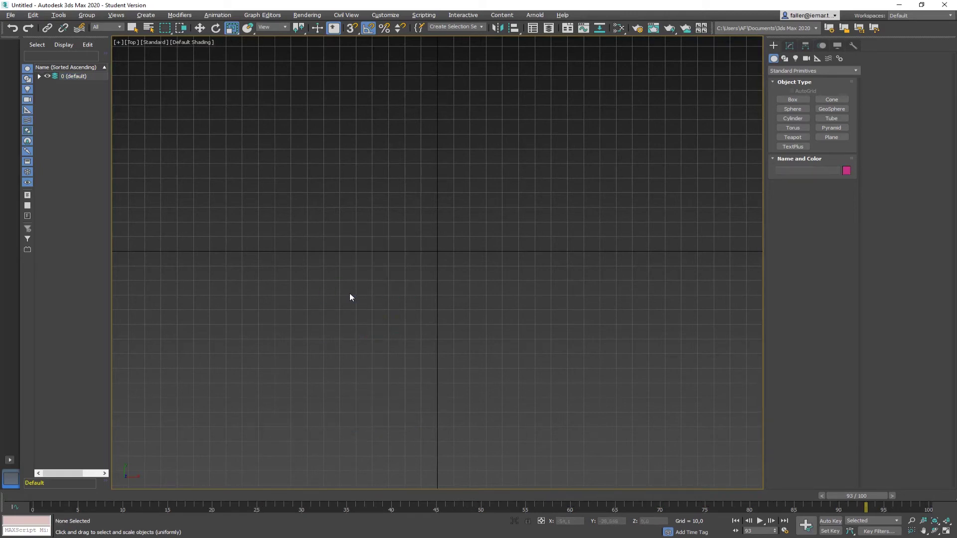
# - Create a box near the grid origin, about 28 long and 31 wide, and set its height to 10
pyautogui.click(792, 100)
pyautogui.moveTo(394, 255); pyautogui.dragTo(446, 298)
pyautogui.keyDown('alt'); pyautogui.moveTo(447, 247); pyautogui.dragTo(447, 312, button='middle'); pyautogui.keyUp('alt')
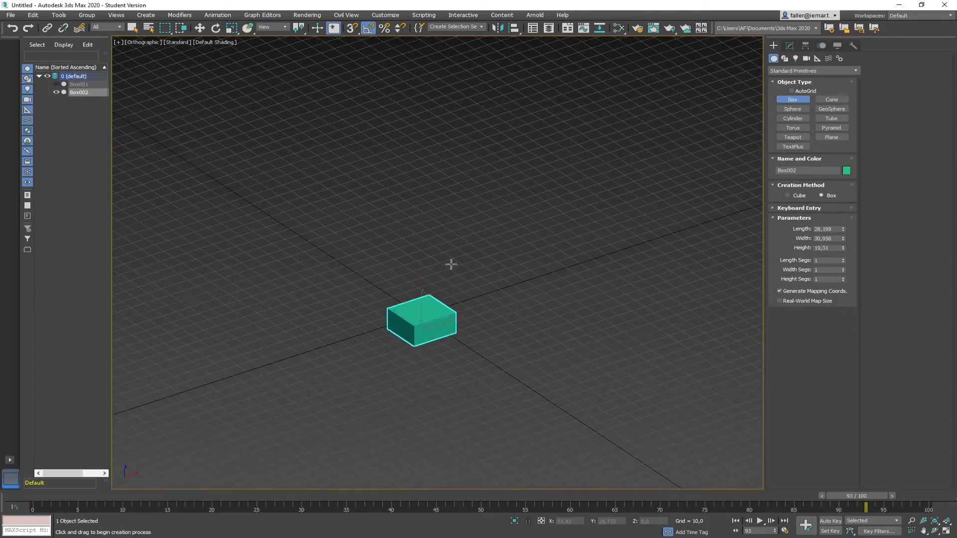
pyautogui.click(451, 222)
pyautogui.moveTo(436, 372); pyautogui.dragTo(445, 380, button='middle')
pyautogui.scroll(4, 439, 363)
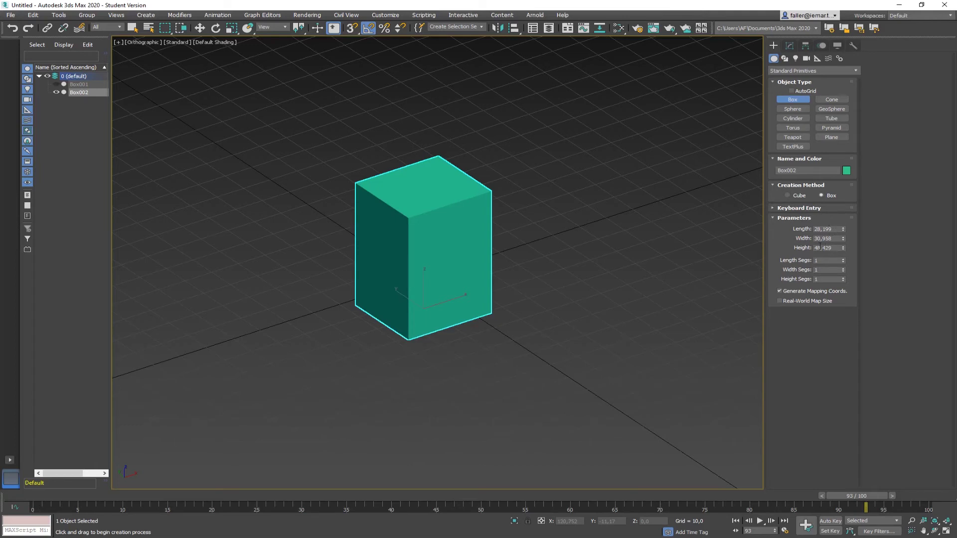
pyautogui.moveTo(836, 247); pyautogui.dragTo(814, 249)
pyautogui.write('10')
pyautogui.press('Return')
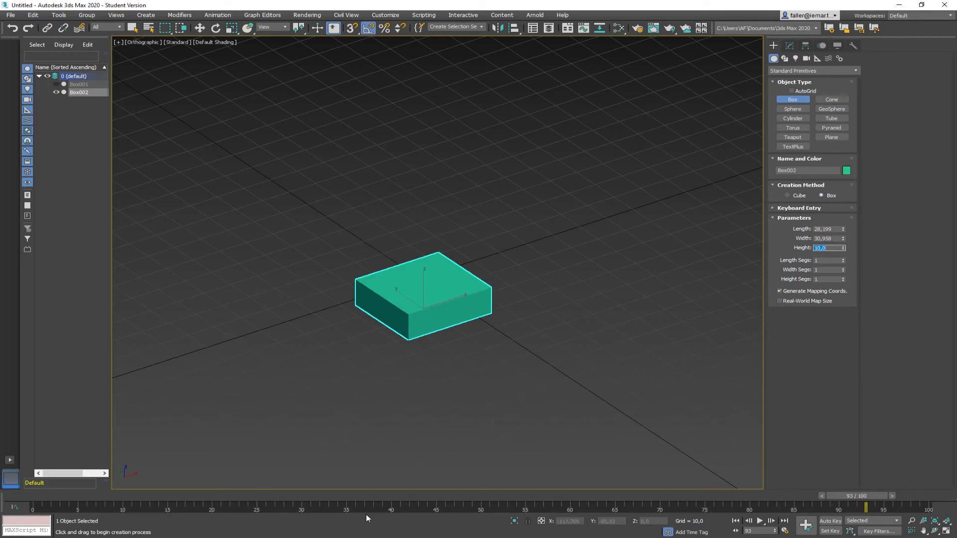
# - Turn on Auto Key at frame 0 and key the new box's height to 100 at frame 50
pyautogui.moveTo(855, 496); pyautogui.dragTo(30, 495)
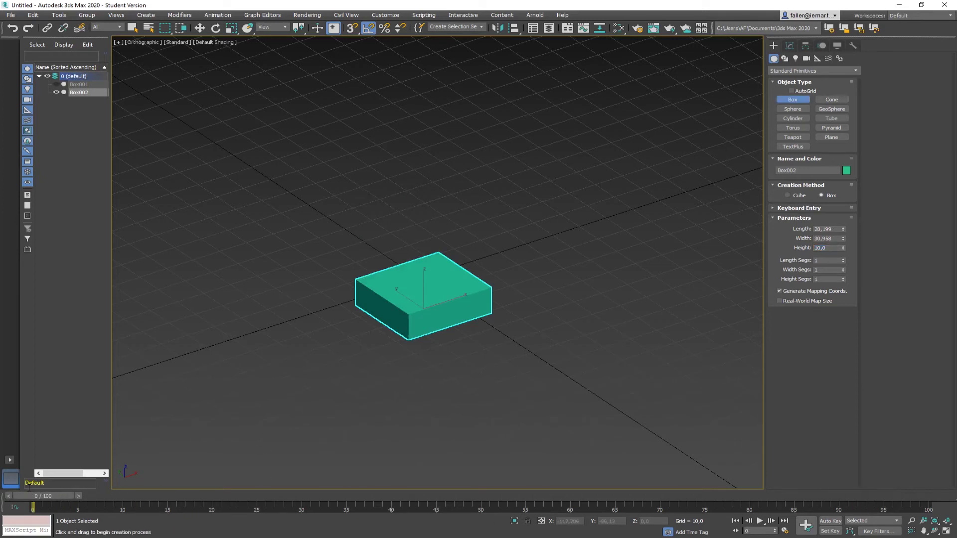
pyautogui.moveTo(625, 143); pyautogui.dragTo(581, 207, button='middle')
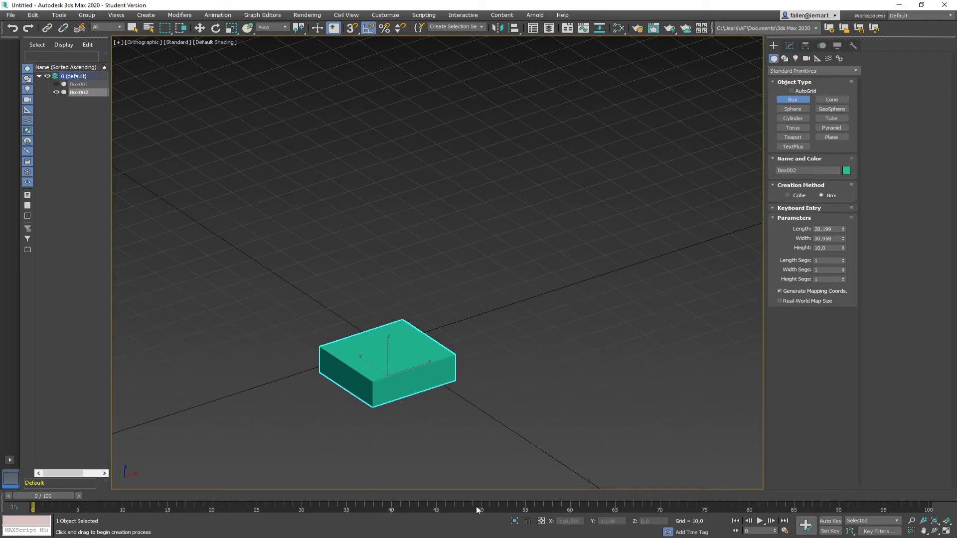
pyautogui.click(829, 521)
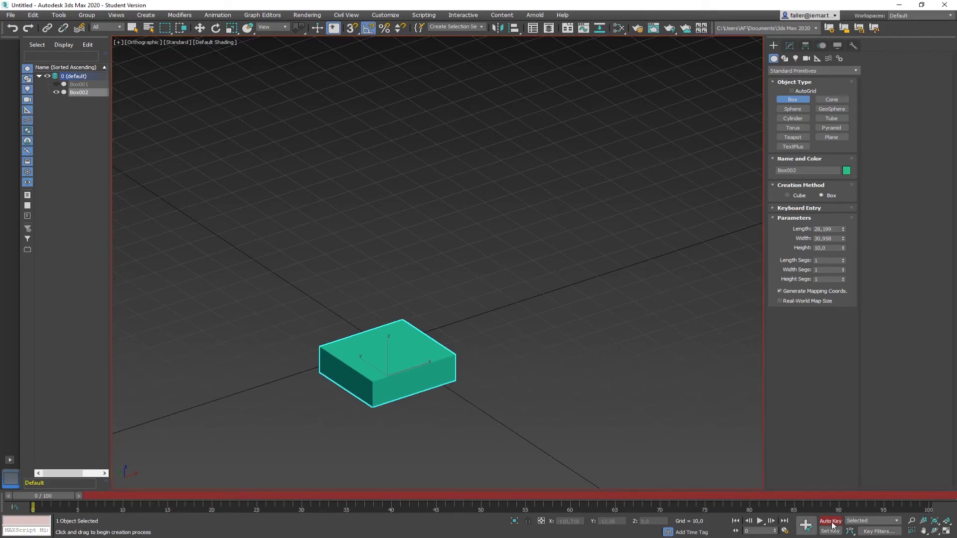
pyautogui.moveTo(59, 496); pyautogui.dragTo(493, 496)
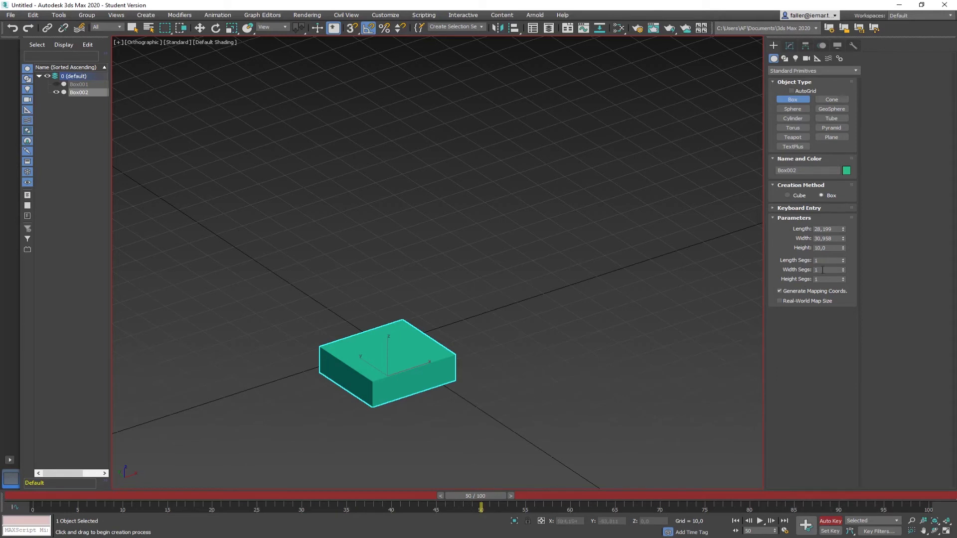
pyautogui.moveTo(823, 247); pyautogui.dragTo(789, 248)
pyautogui.write('1')
pyautogui.press('Return')
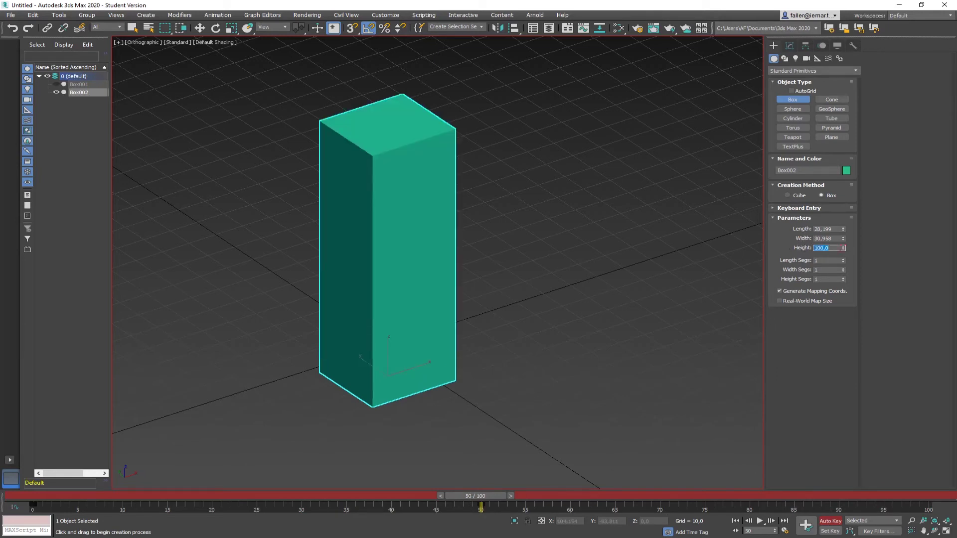
# - Key the box's height back to 10 at frame 100
pyautogui.moveTo(486, 495); pyautogui.dragTo(936, 480)
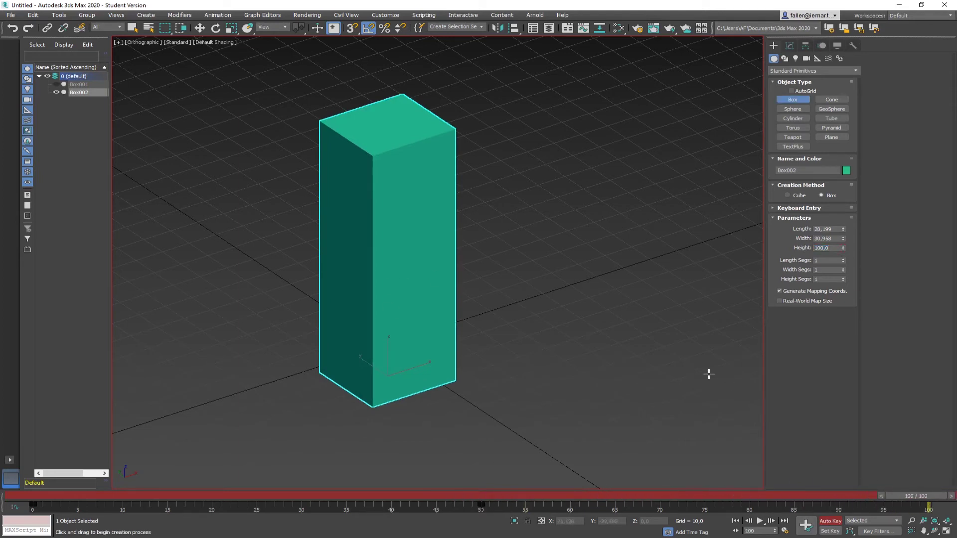
pyautogui.moveTo(831, 247); pyautogui.dragTo(824, 248)
pyautogui.write('10')
pyautogui.press('Return')
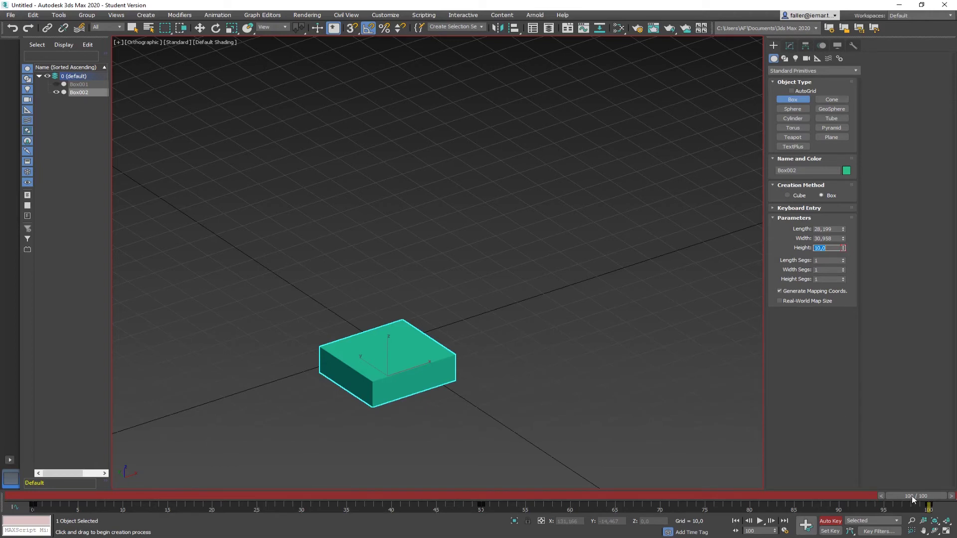
# - Scrub back to frame 50 and toggle the box's Generate Mapping Coords option off and on
pyautogui.moveTo(911, 496); pyautogui.dragTo(876, 496)
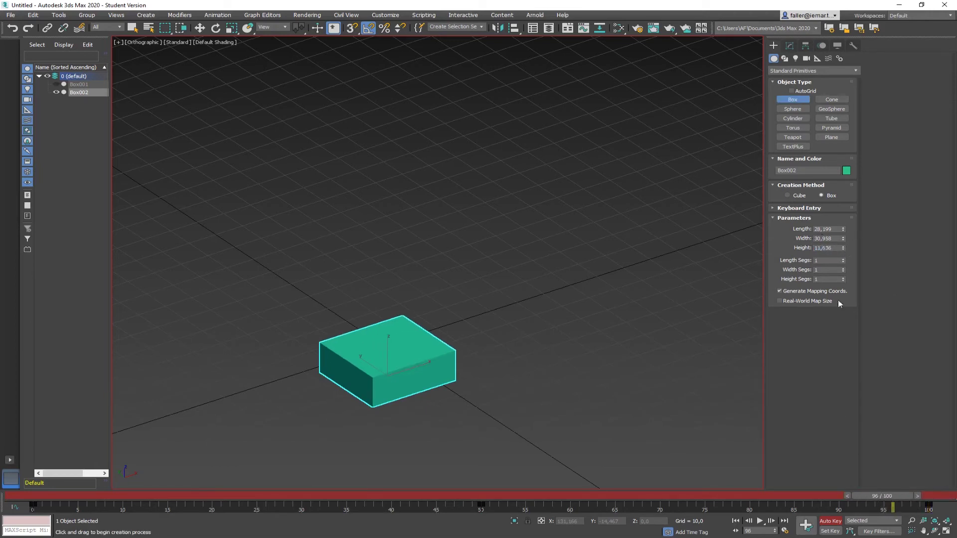
pyautogui.moveTo(862, 497); pyautogui.dragTo(476, 496)
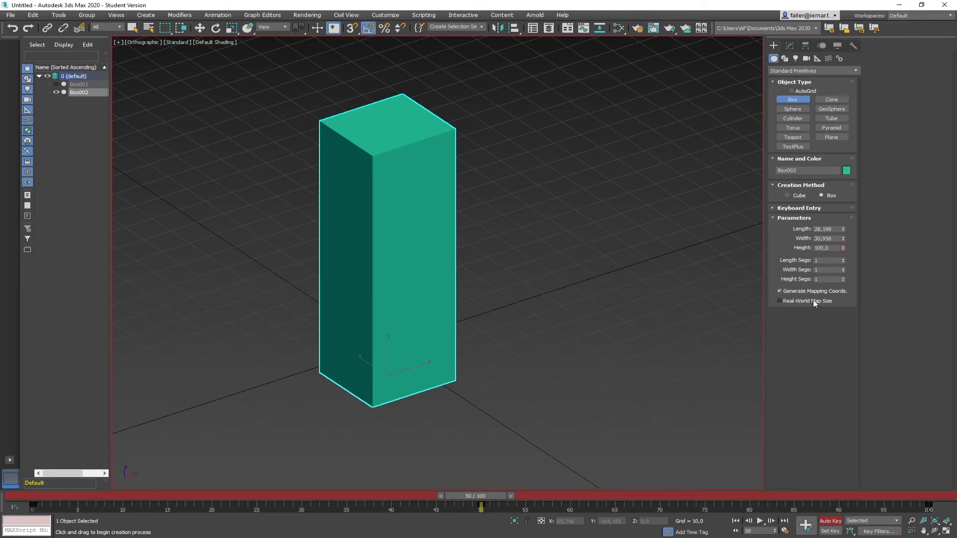
pyautogui.click(778, 291)
pyautogui.click(779, 291)
pyautogui.click(778, 291)
pyautogui.click(779, 291)
# - Turn off Auto Key and play the height animation from frame 0, stopping it after viewing
pyautogui.click(830, 521)
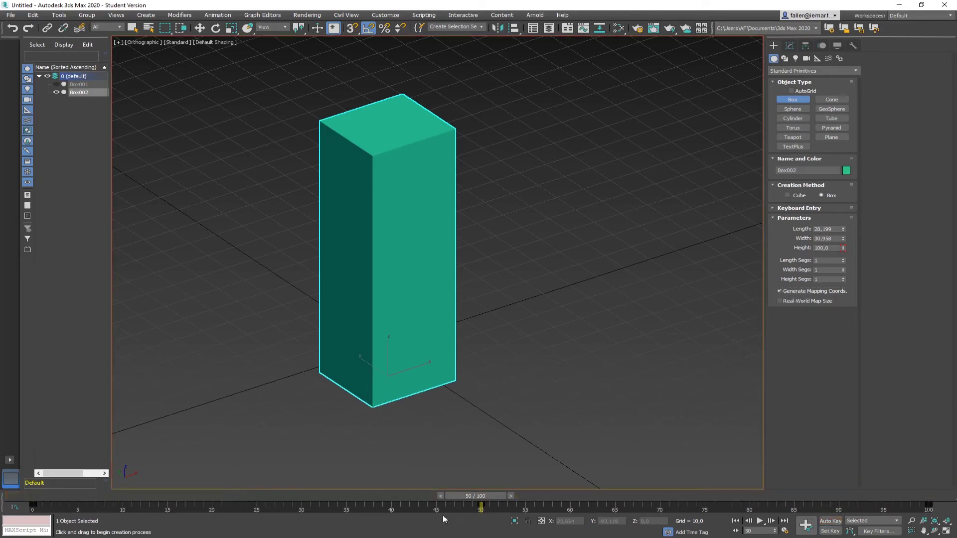
pyautogui.moveTo(477, 496); pyautogui.dragTo(30, 496)
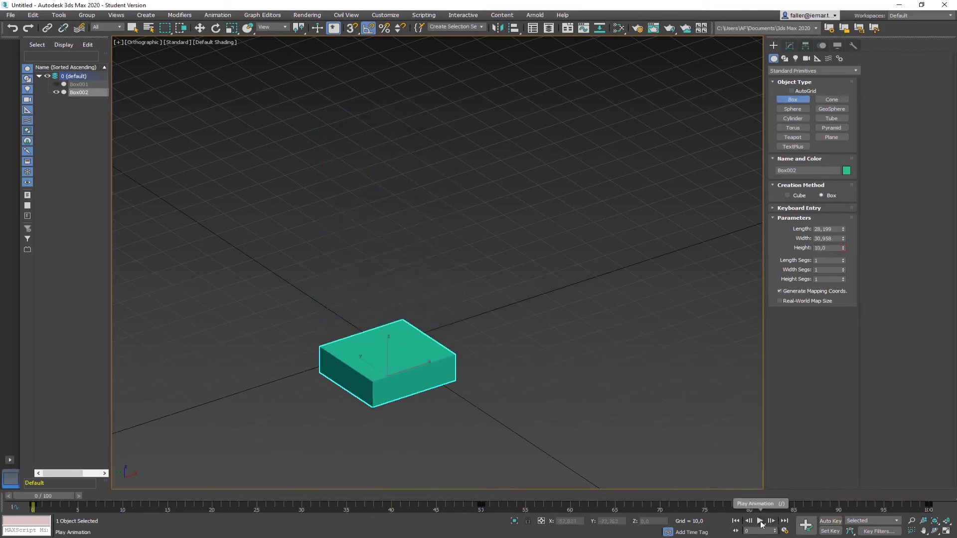
pyautogui.click(759, 521)
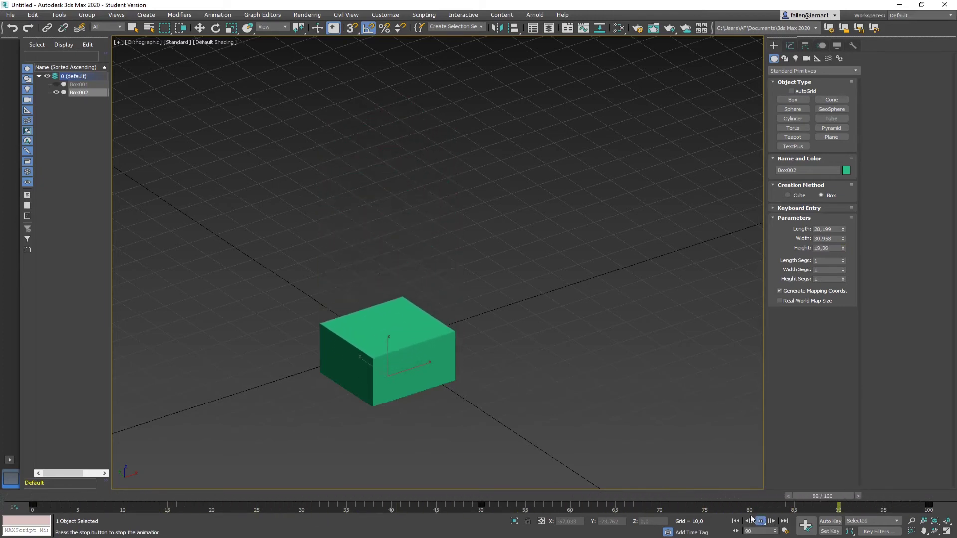
pyautogui.click(759, 520)
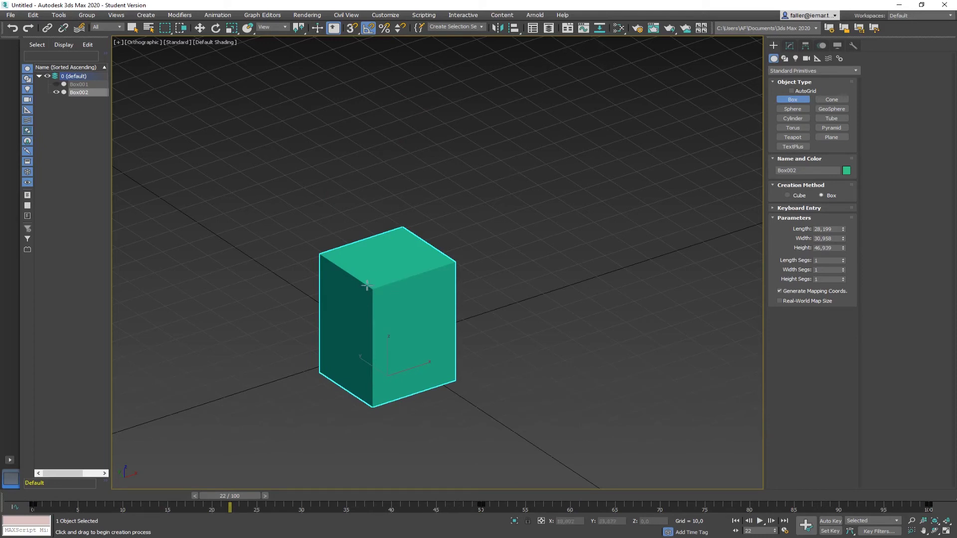
# - Show the new box's Height curve in the Curve Editor, fitted to its value range, and scrub to frame 16
pyautogui.click(583, 28)
pyautogui.moveTo(446, 98)
pyautogui.mouseDown()
pyautogui.moveTo(438, 355)
pyautogui.moveTo(456, 91)
pyautogui.mouseUp()
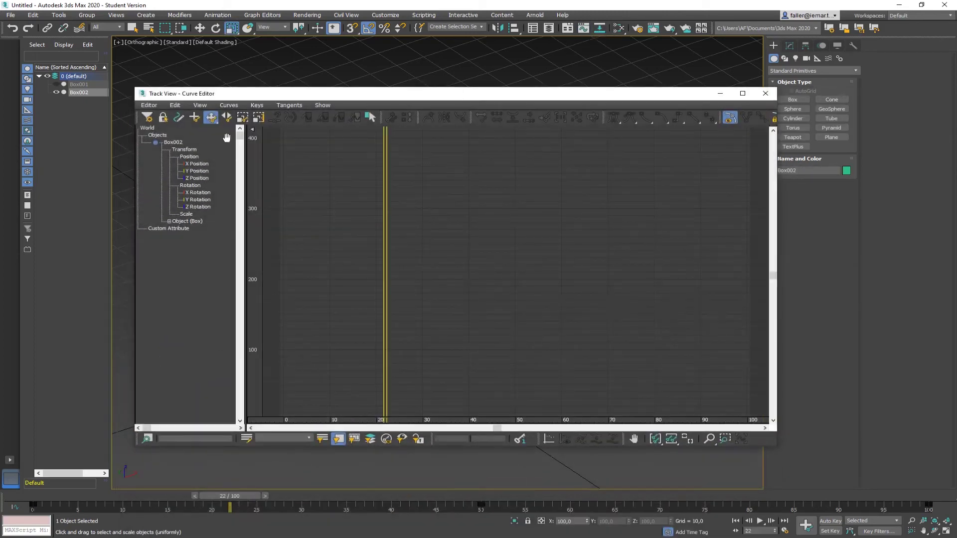
pyautogui.click(172, 143)
pyautogui.click(169, 222)
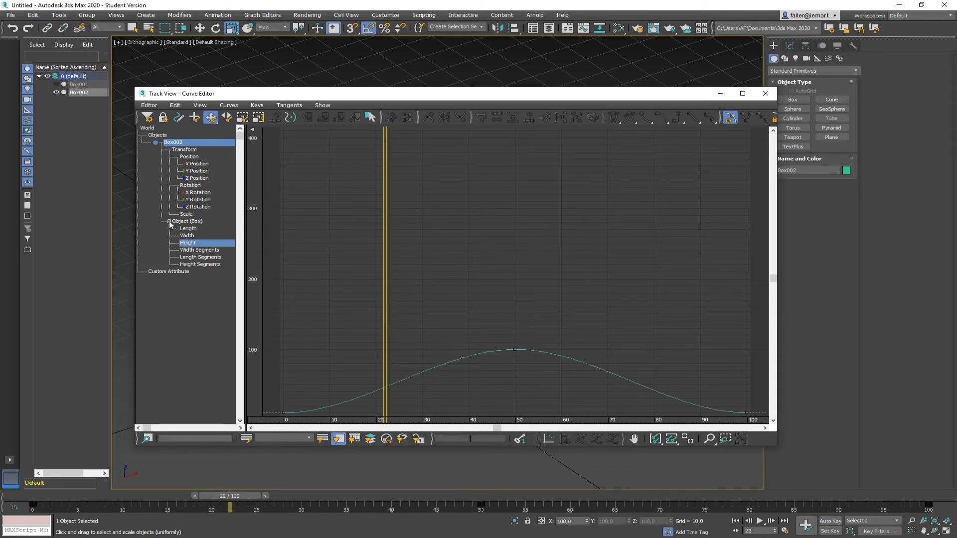
pyautogui.click(189, 244)
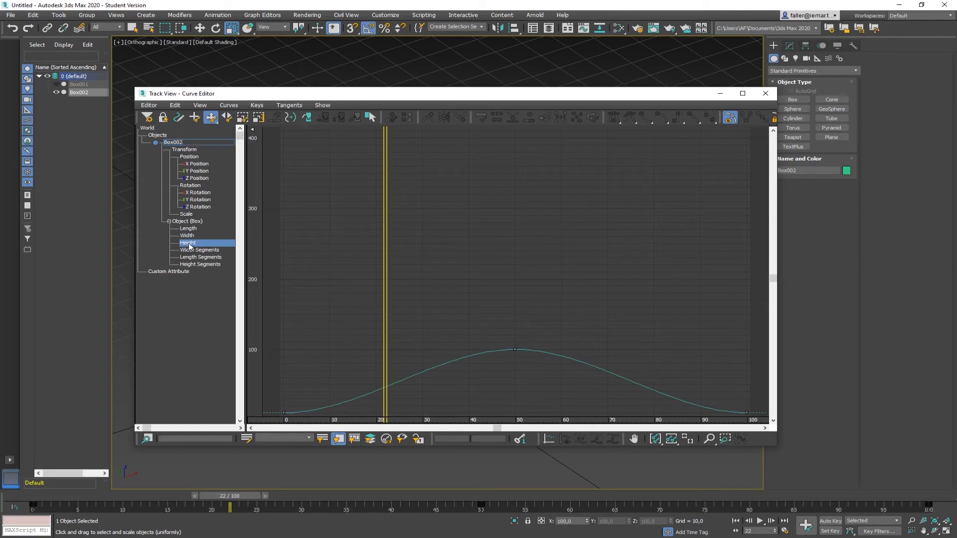
pyautogui.click(671, 439)
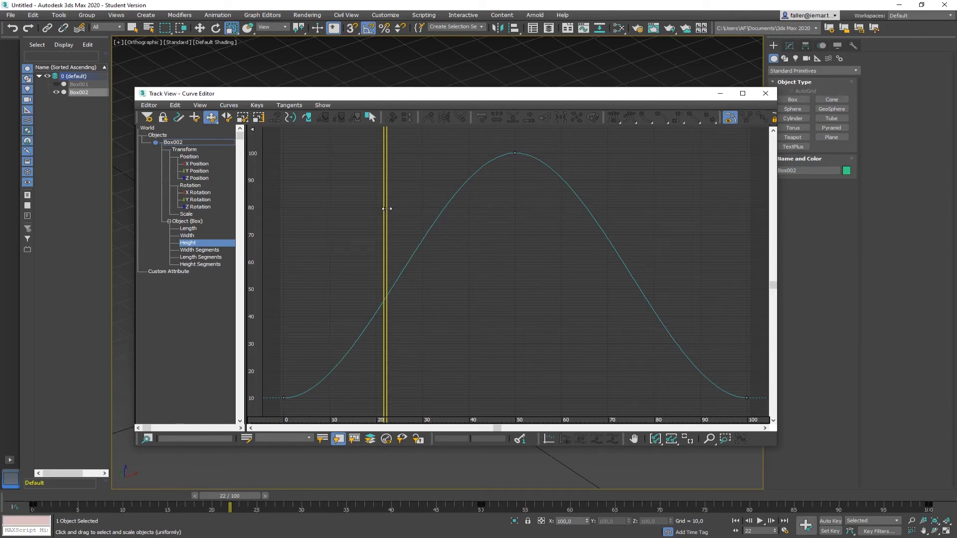
pyautogui.moveTo(383, 176); pyautogui.dragTo(356, 180)
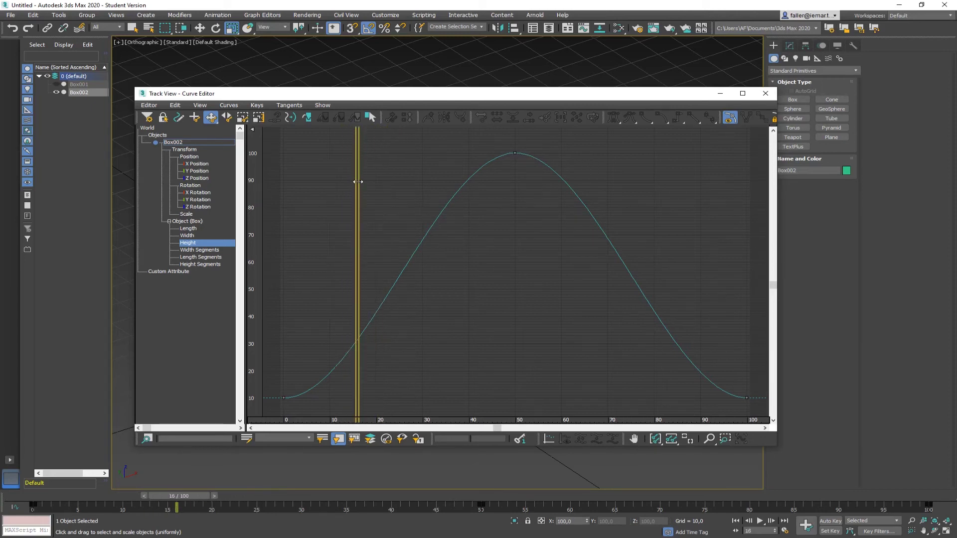
# - Set the outgoing tangent of the Height key at frame 0 to linear and copy it to the next key's incoming side
pyautogui.click(282, 397)
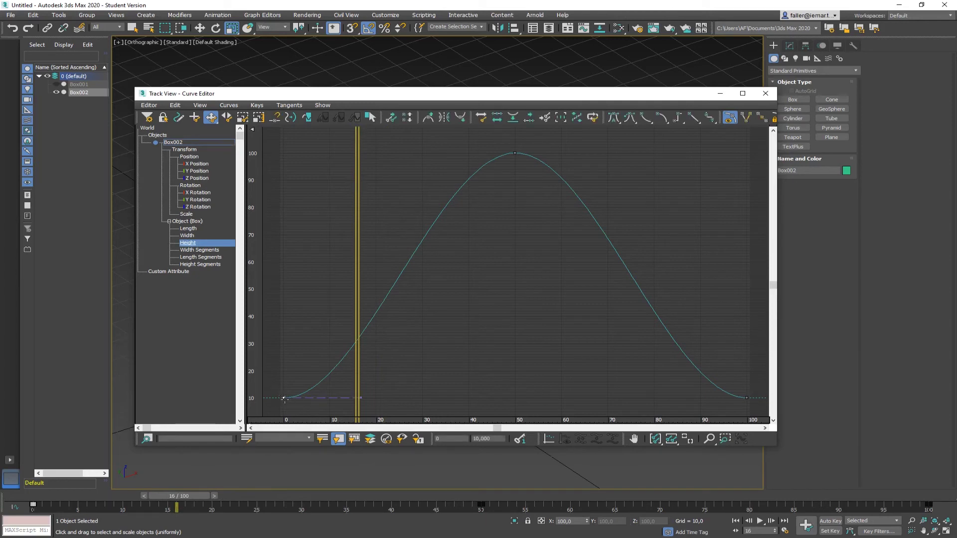
pyautogui.rightClick(283, 397)
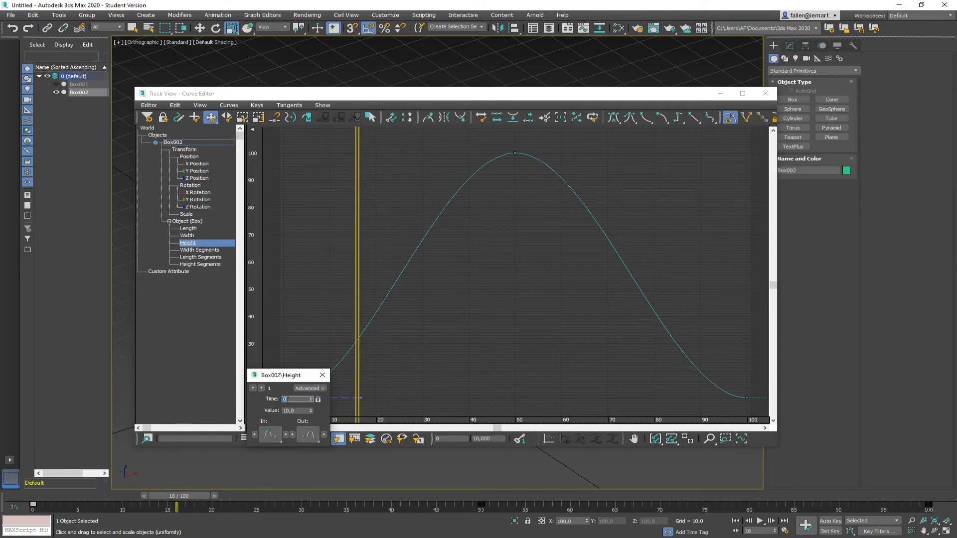
pyautogui.moveTo(281, 381); pyautogui.dragTo(278, 273)
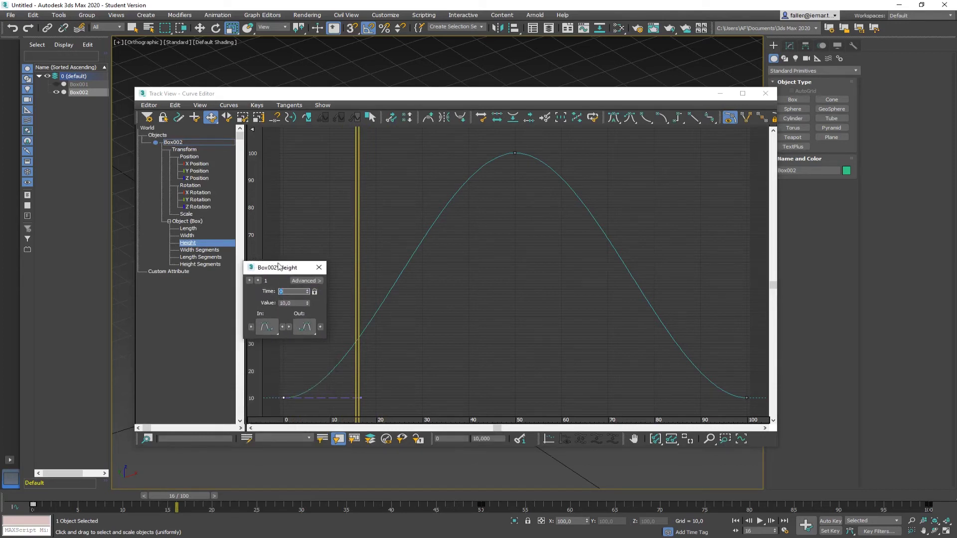
pyautogui.moveTo(304, 327); pyautogui.dragTo(304, 237)
pyautogui.click(319, 328)
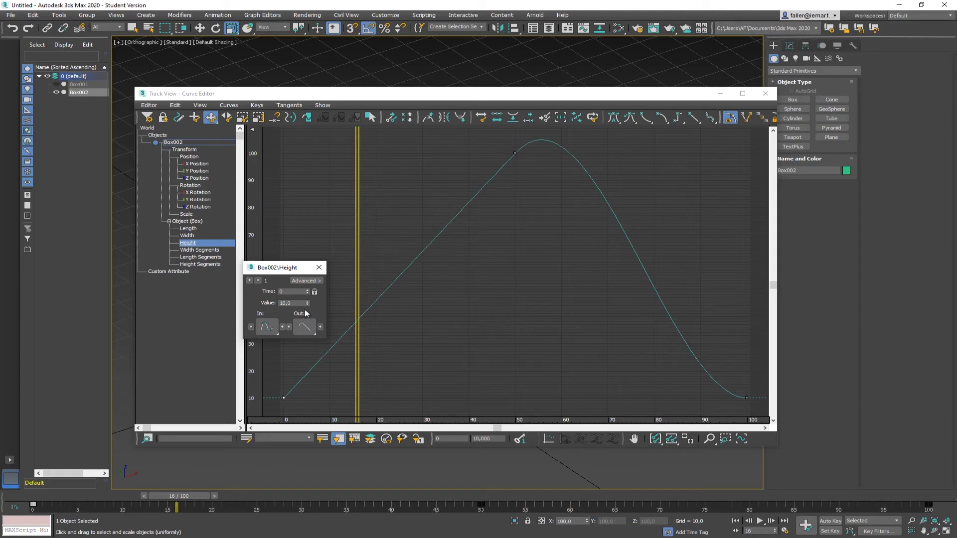
# - Copy the linear tangent through the Height key at frame 50 to the last key's incoming side, closing the key settings and Curve Editor
pyautogui.click(258, 281)
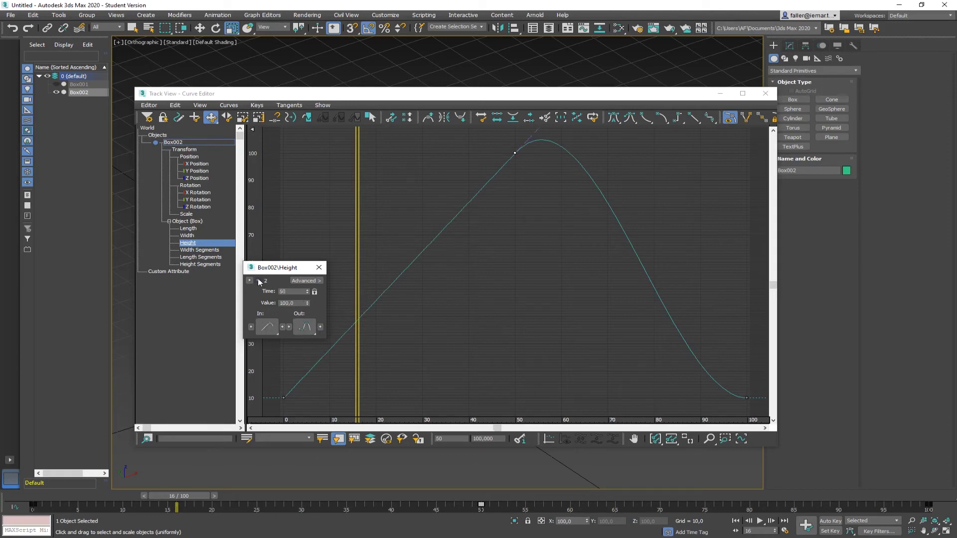
pyautogui.click(282, 327)
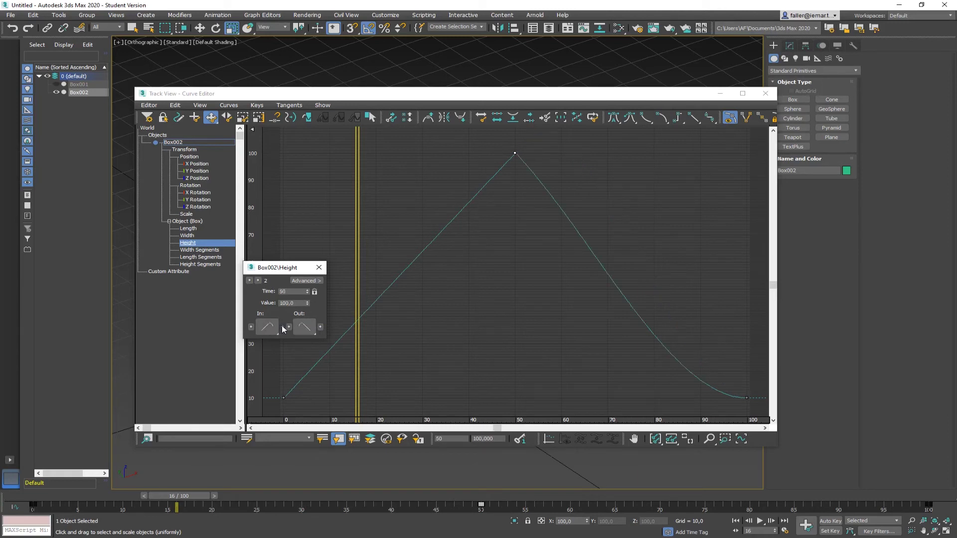
pyautogui.click(320, 328)
pyautogui.click(319, 267)
pyautogui.click(765, 94)
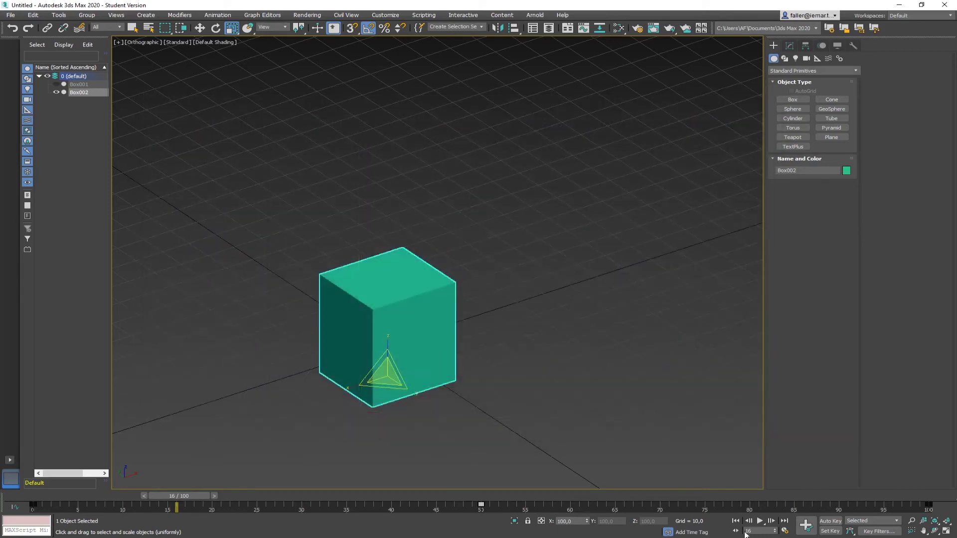
# - Play the linear height animation of the box and stop it after viewing
pyautogui.click(759, 521)
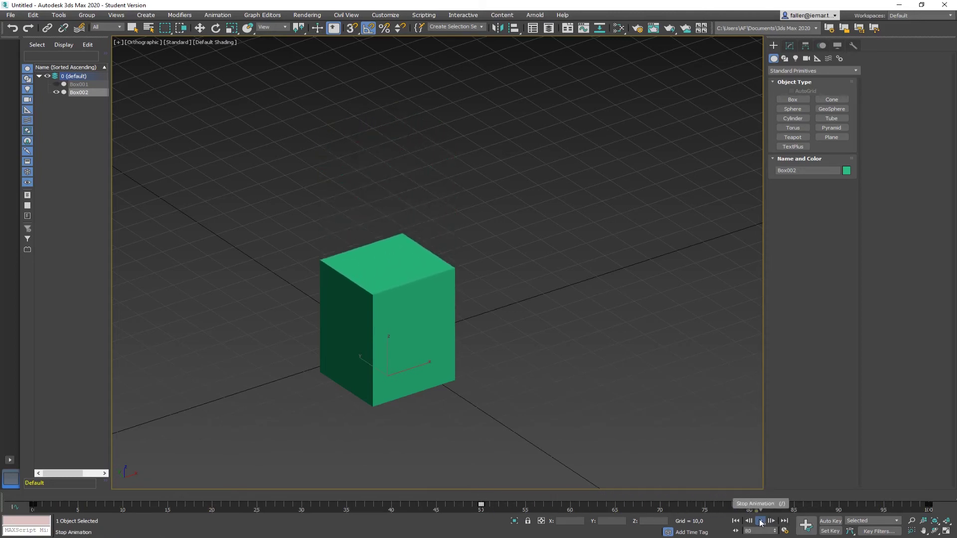
pyautogui.click(761, 521)
pyautogui.press('r')
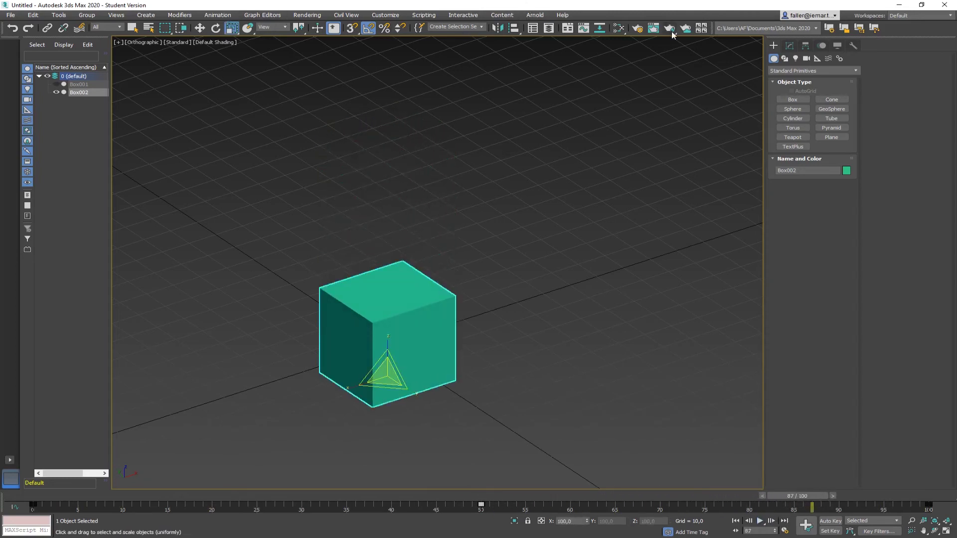
# - Show Box002's Height curve in the Curve Editor and examine the settings of its key at frame 50
pyautogui.click(583, 29)
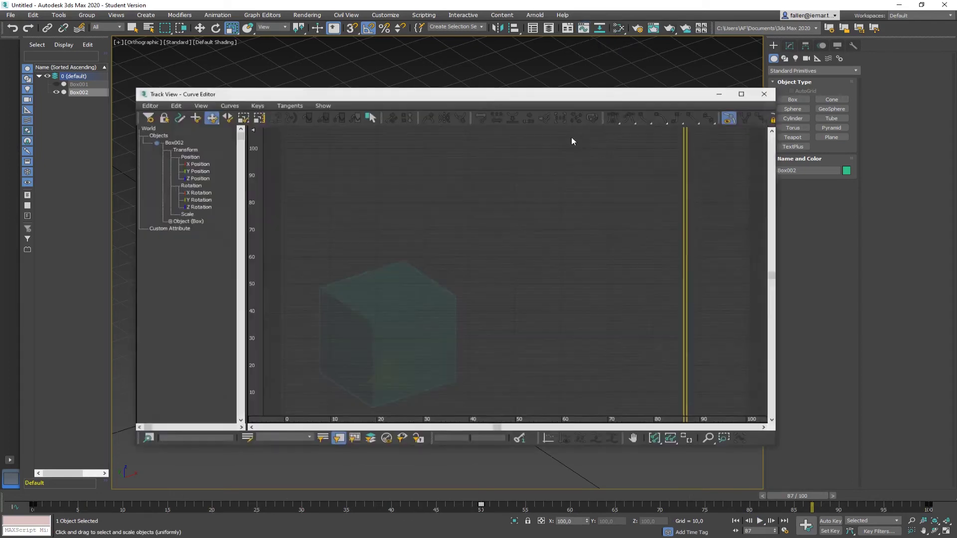
pyautogui.click(169, 220)
pyautogui.click(187, 243)
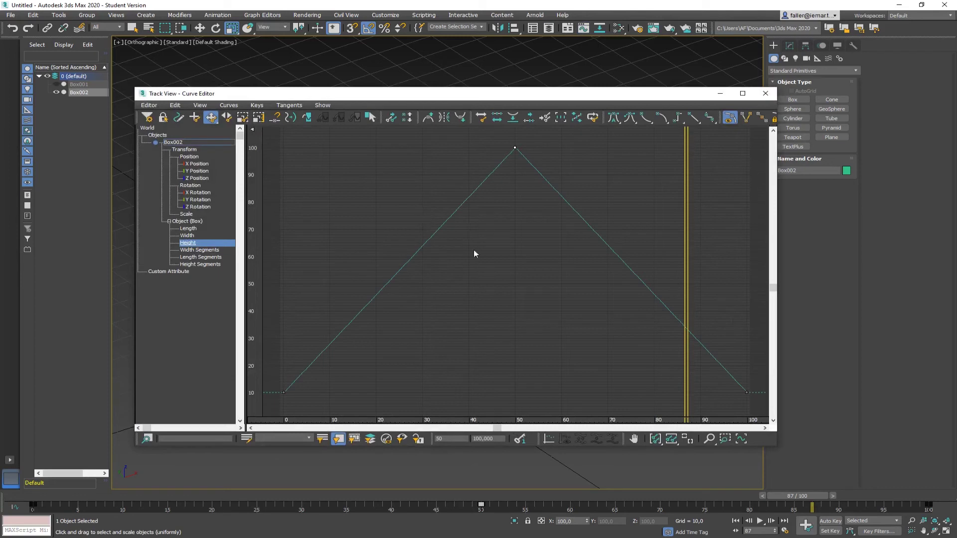
pyautogui.click(515, 159)
pyautogui.moveTo(505, 160); pyautogui.dragTo(504, 161)
pyautogui.rightClick(515, 148)
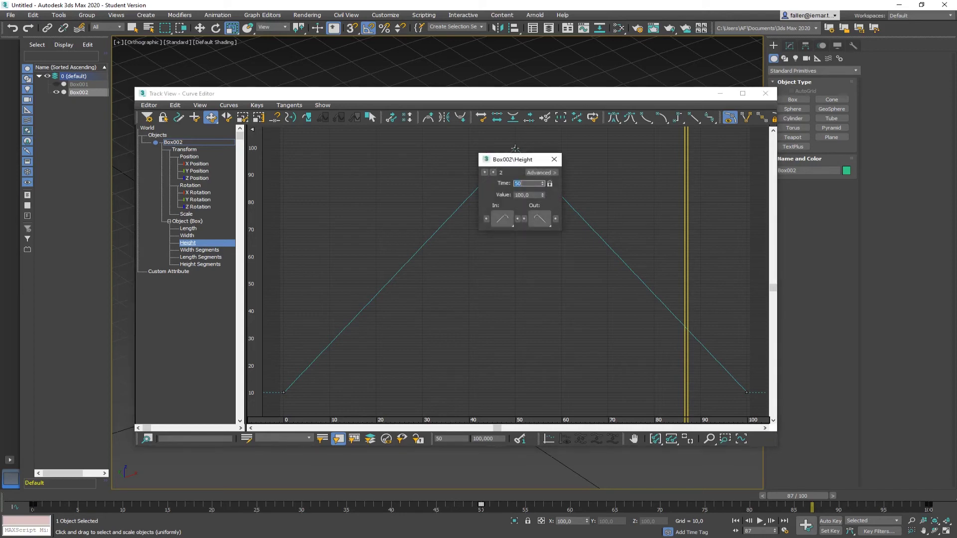
pyautogui.click(553, 159)
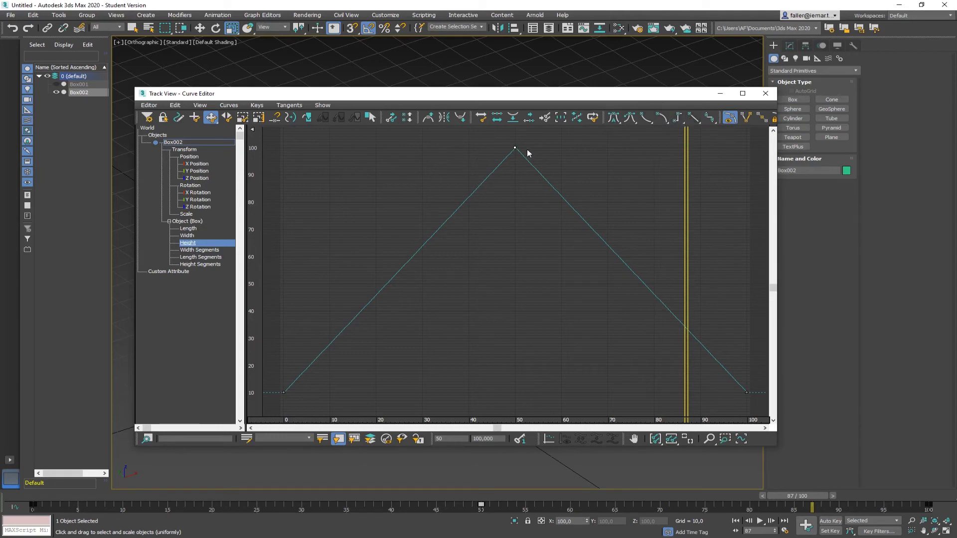
# - Set both the incoming and outgoing tangents of the Height key at frame 50 to custom
pyautogui.rightClick(514, 148)
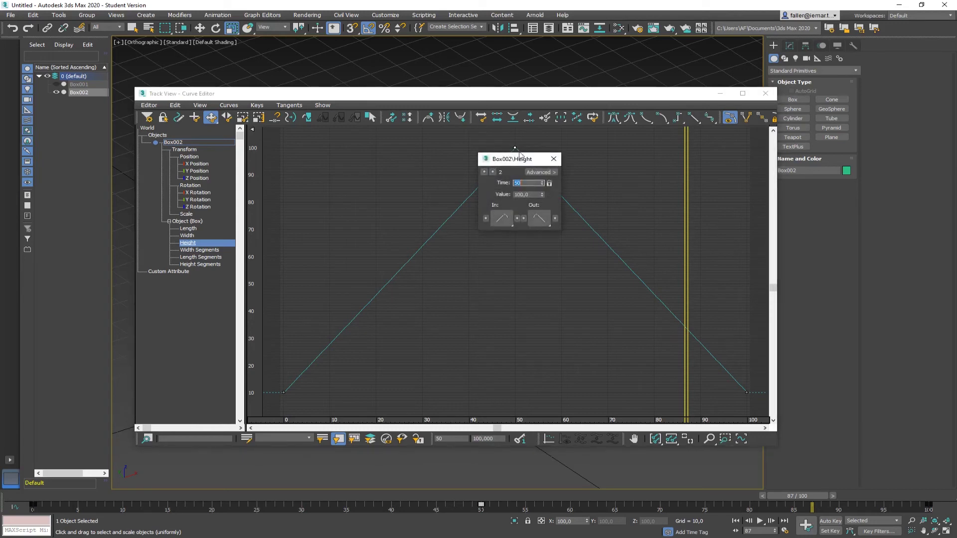
pyautogui.click(505, 222)
pyautogui.moveTo(504, 226); pyautogui.dragTo(503, 298)
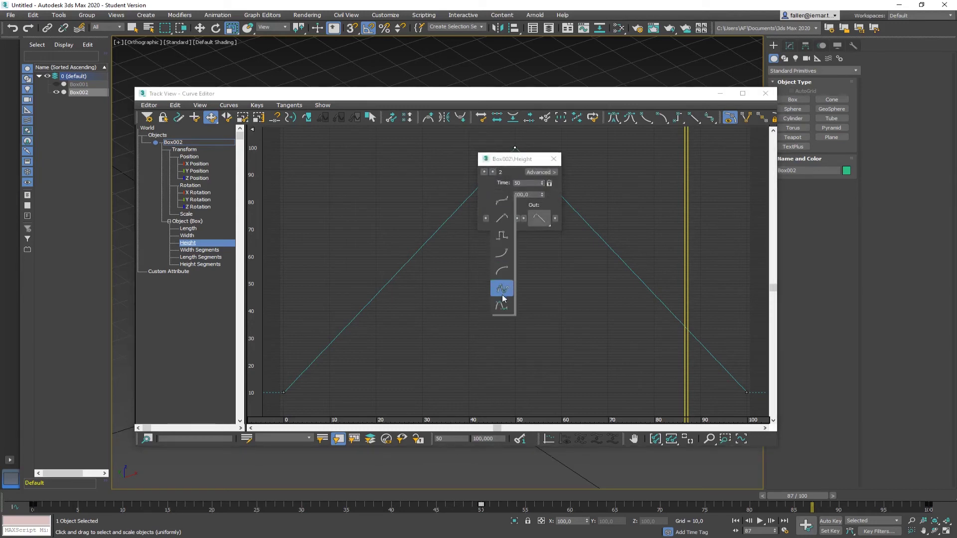
pyautogui.moveTo(538, 218); pyautogui.dragTo(538, 288)
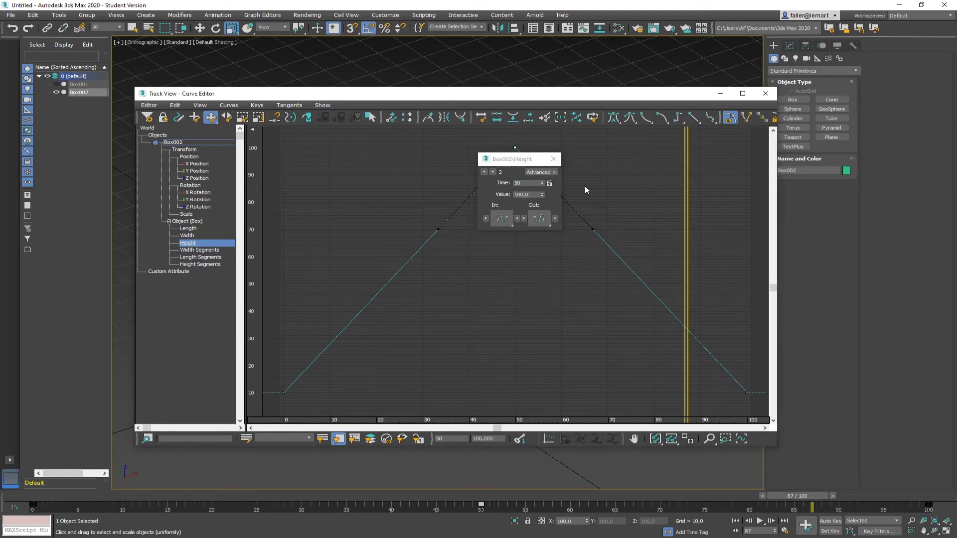
pyautogui.click(553, 158)
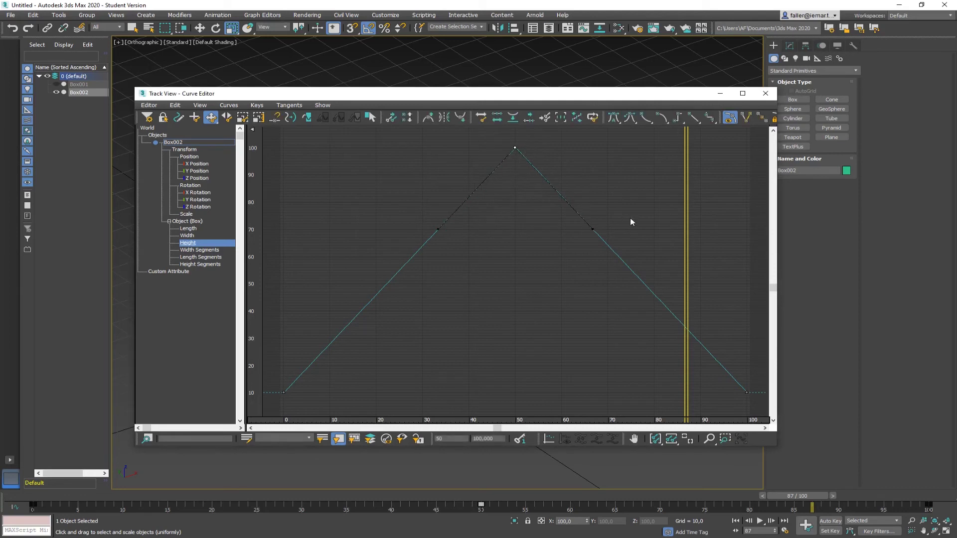
# - Try to bend the Height curve around frame 50 by moving the key's outgoing and incoming tangent handles separately
pyautogui.moveTo(592, 230); pyautogui.dragTo(601, 156)
pyautogui.click(485, 300)
pyautogui.moveTo(530, 174); pyautogui.dragTo(530, 174)
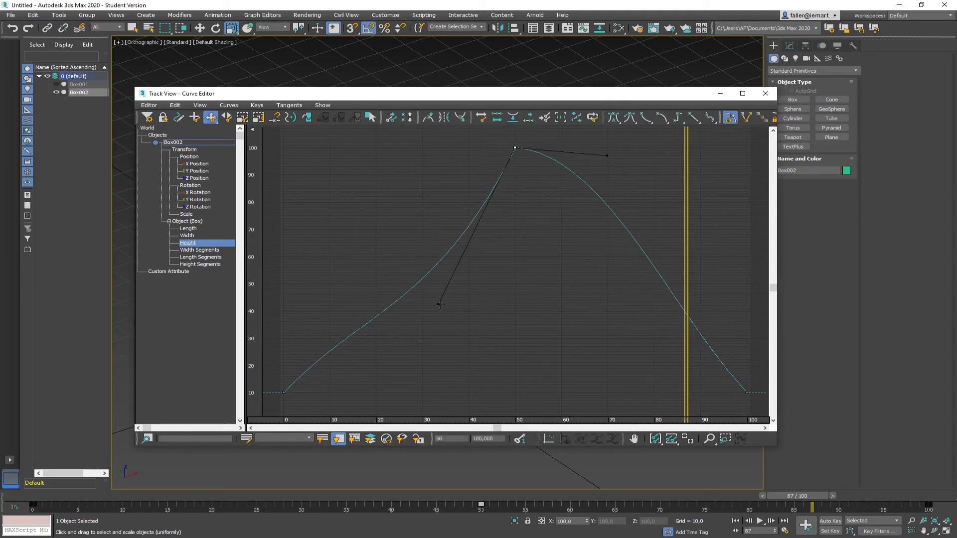
pyautogui.moveTo(438, 301); pyautogui.dragTo(417, 217)
# - Set the frame 50 Height key to auto tangents, then place its incoming handle straight below it and raise the outgoing handle slightly above it
pyautogui.click(614, 118)
pyautogui.moveTo(440, 147); pyautogui.dragTo(448, 204)
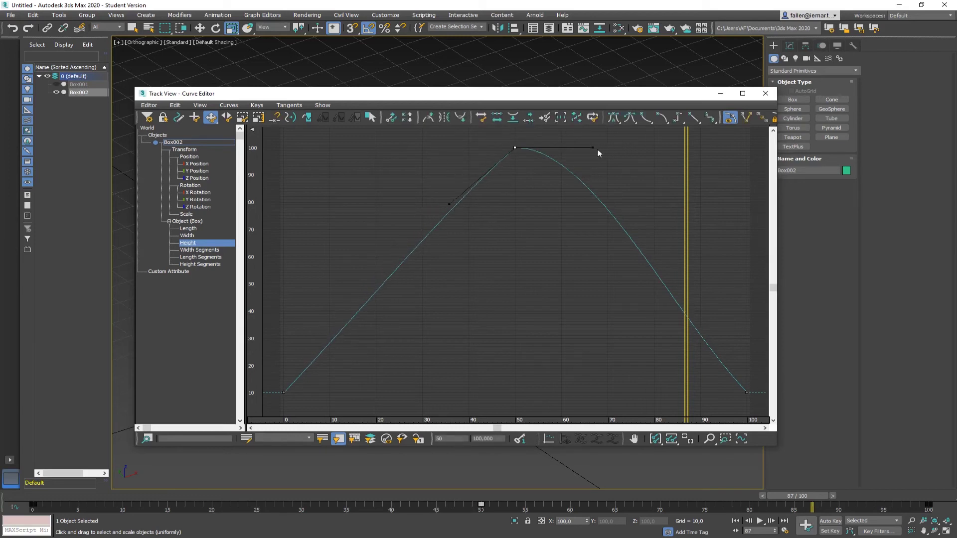
pyautogui.moveTo(595, 149)
pyautogui.mouseDown()
pyautogui.moveTo(553, 190)
pyautogui.moveTo(511, 210)
pyautogui.moveTo(548, 156)
pyautogui.moveTo(647, 154)
pyautogui.moveTo(590, 134)
pyautogui.mouseUp()
pyautogui.moveTo(447, 205); pyautogui.dragTo(521, 222)
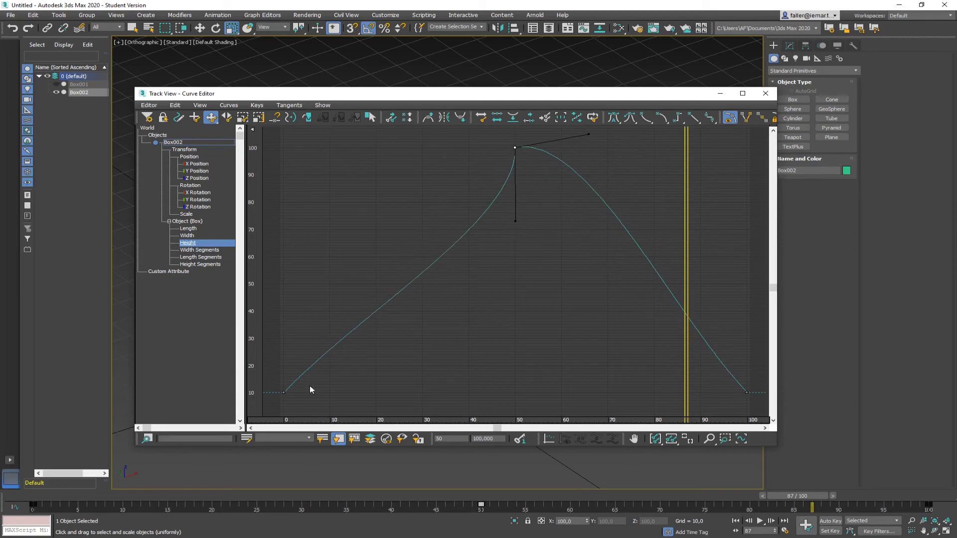
# - Try fast tangents on the Height key at frame 0, set them to slow instead, and close the Curve Editor
pyautogui.click(282, 393)
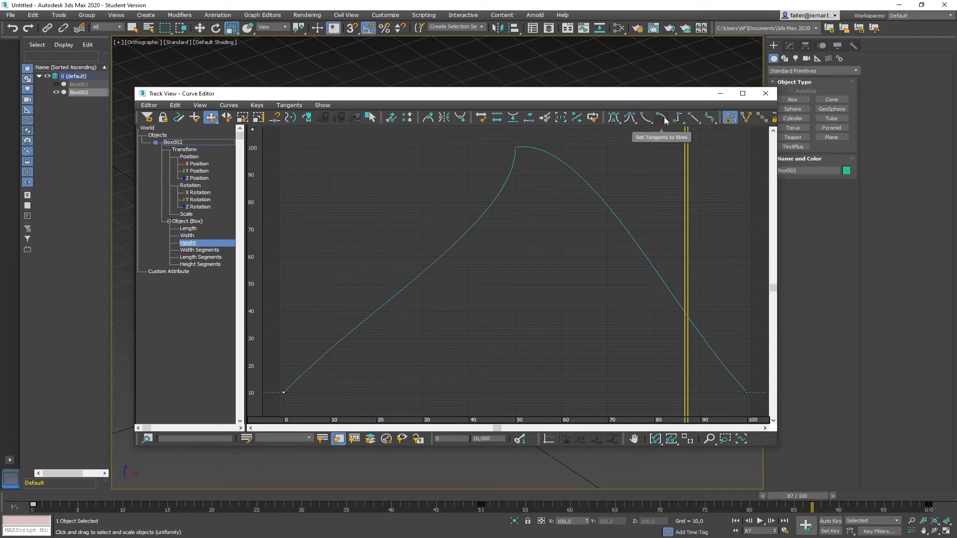
pyautogui.click(645, 118)
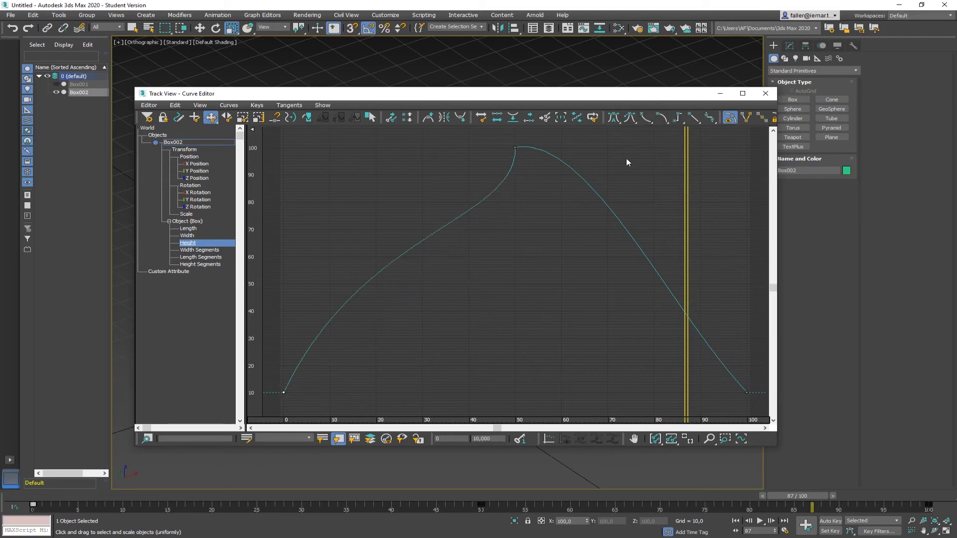
pyautogui.click(663, 119)
pyautogui.click(766, 93)
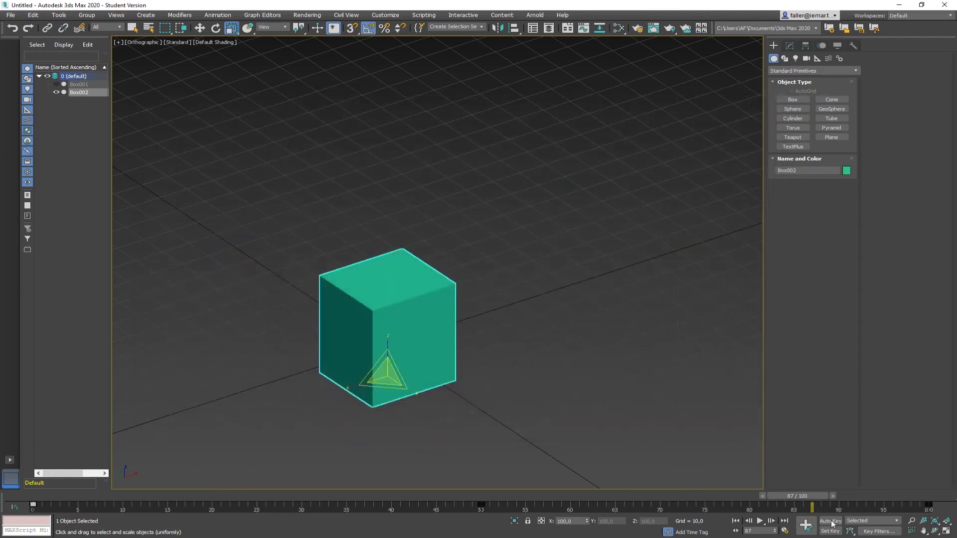
# - Play the reshaped height animation in the viewport and stop it after viewing
pyautogui.click(760, 521)
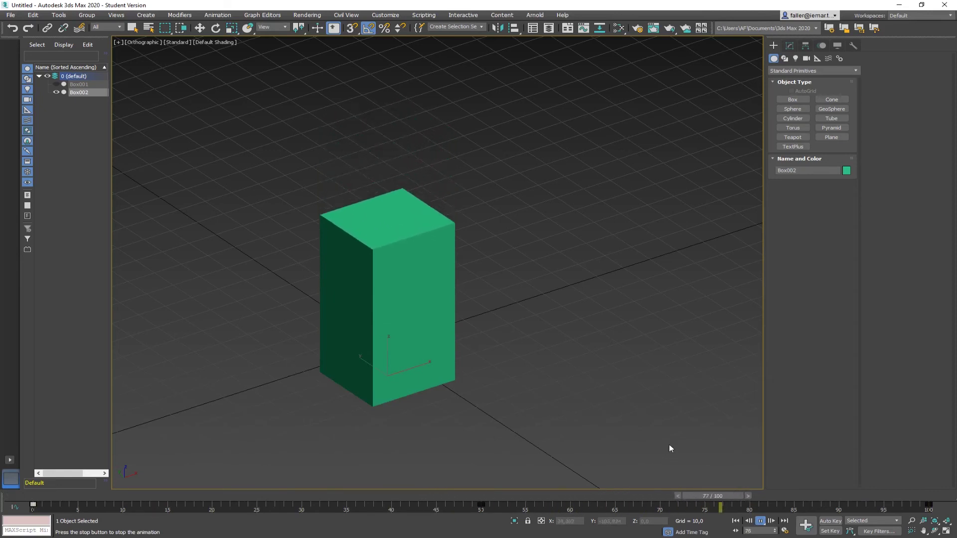
pyautogui.click(761, 521)
pyautogui.press('r')
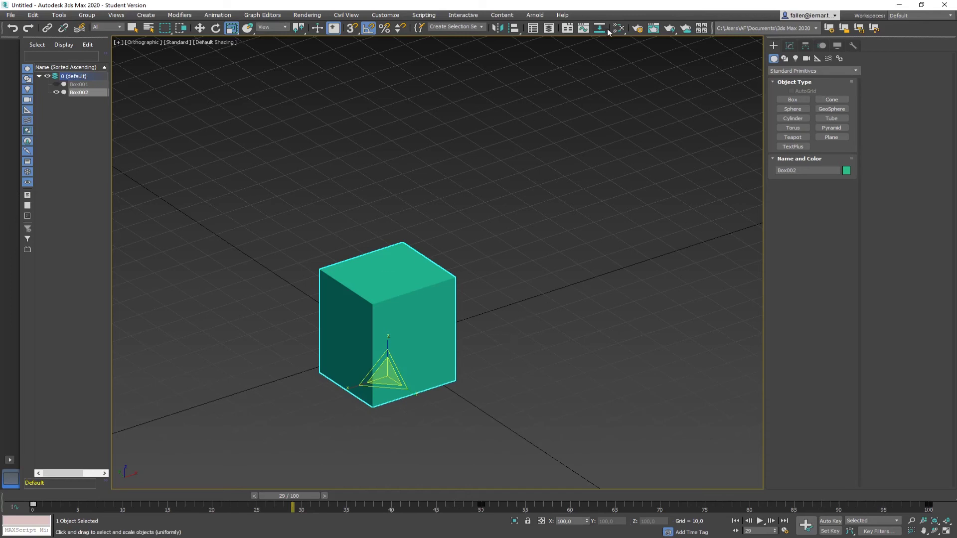
# - Bring up Box002's Height track in the Curve Editor, deselect its key, and copy the track's controller
pyautogui.click(584, 28)
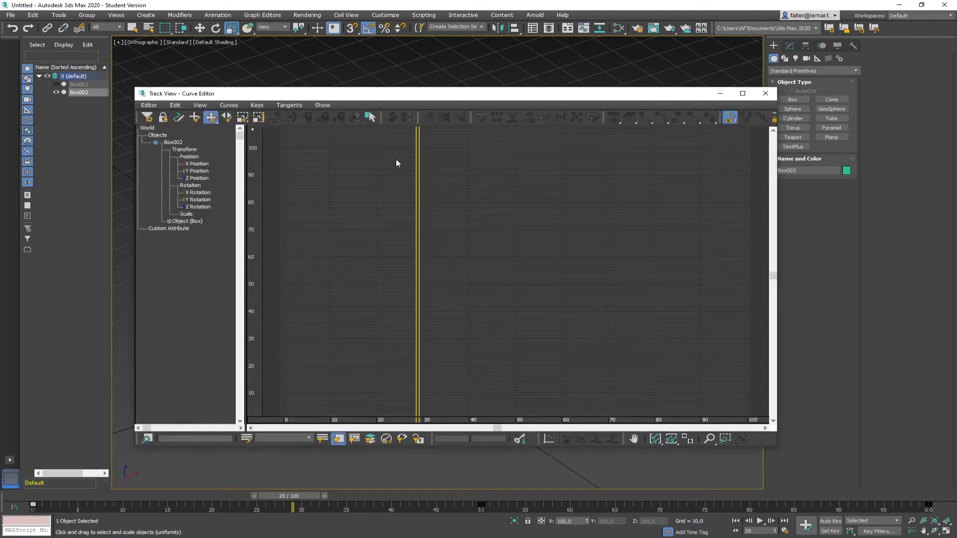
pyautogui.click(181, 221)
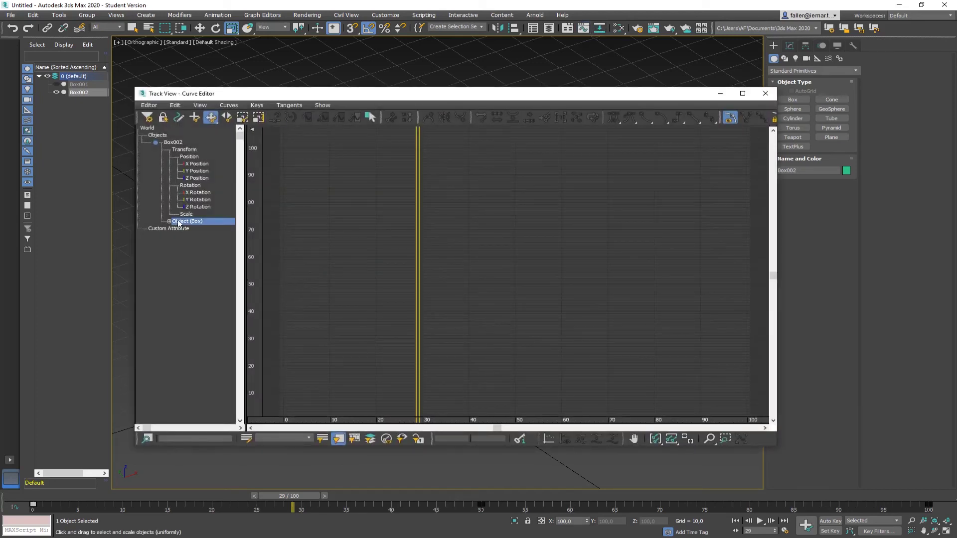
pyautogui.click(169, 221)
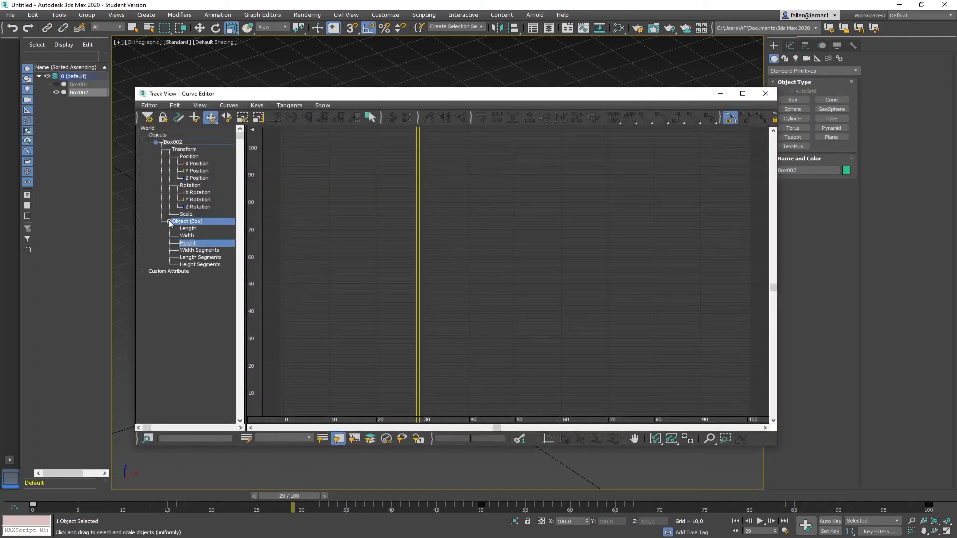
pyautogui.click(187, 244)
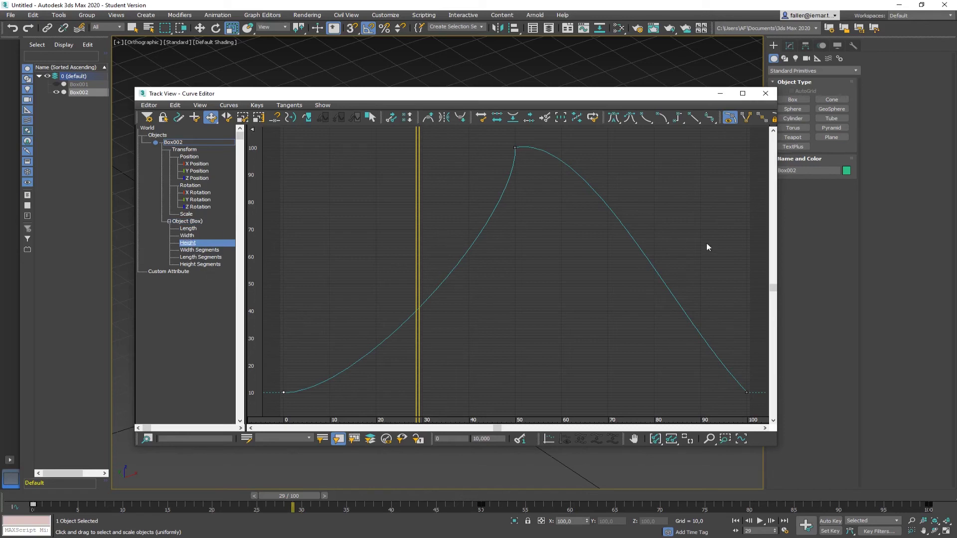
pyautogui.click(315, 413)
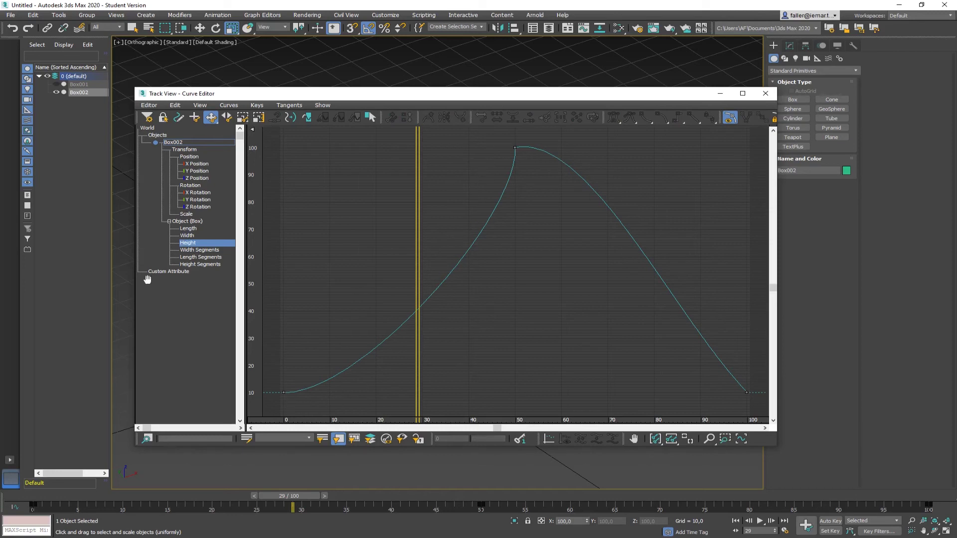
pyautogui.keyDown('ctrl'); pyautogui.click(188, 244); pyautogui.keyUp('ctrl')
pyautogui.click(189, 243)
pyautogui.rightClick(190, 245)
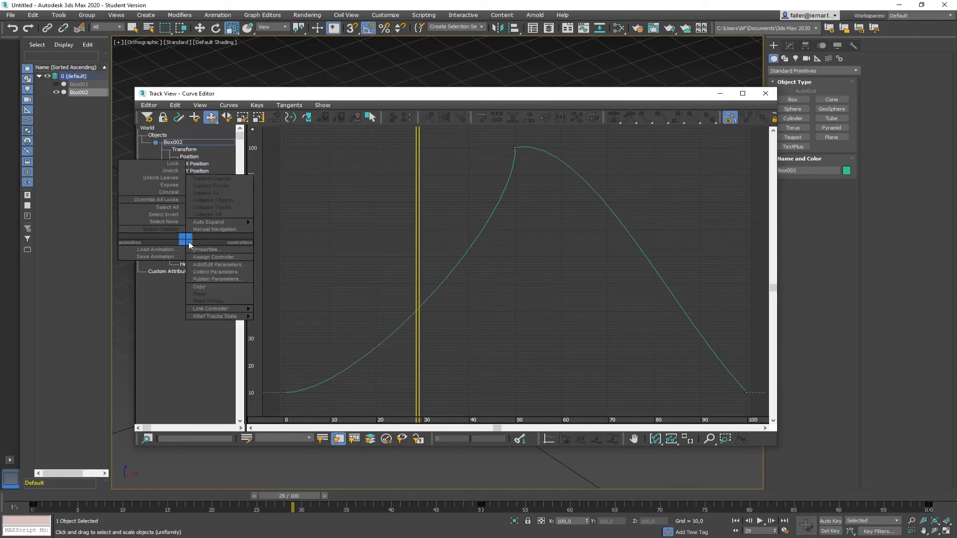
pyautogui.click(202, 285)
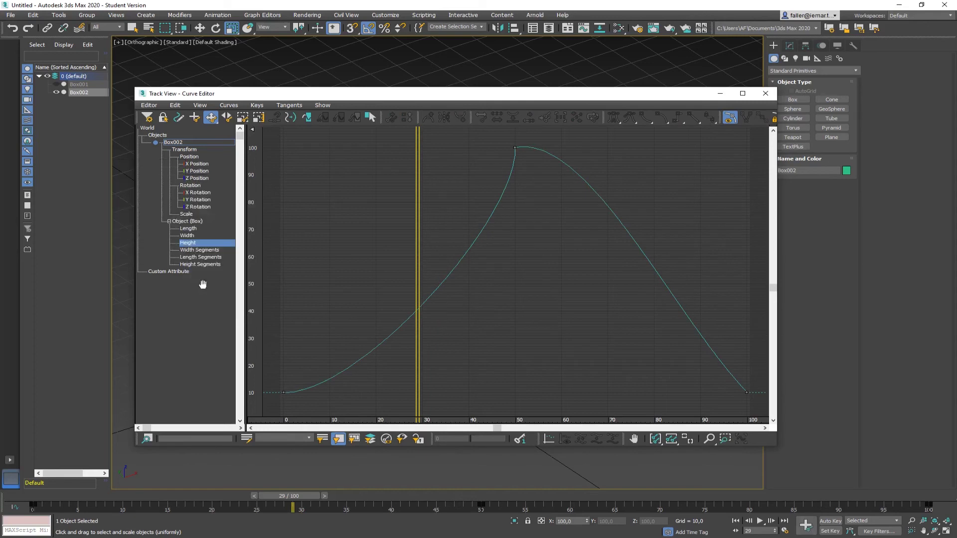
# - Paste the copied Height controller onto the box's Width track as a copy and close the Curve Editor
pyautogui.click(190, 236)
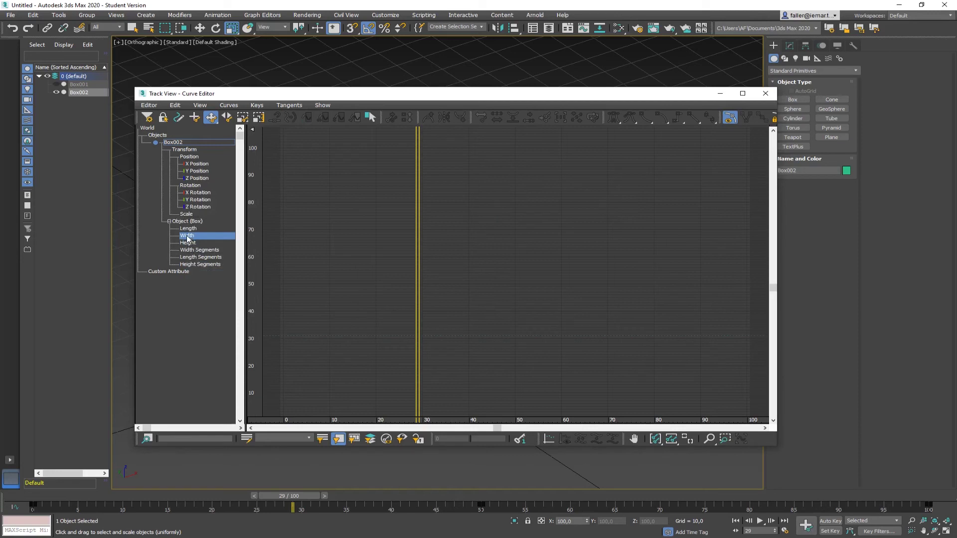
pyautogui.rightClick(187, 239)
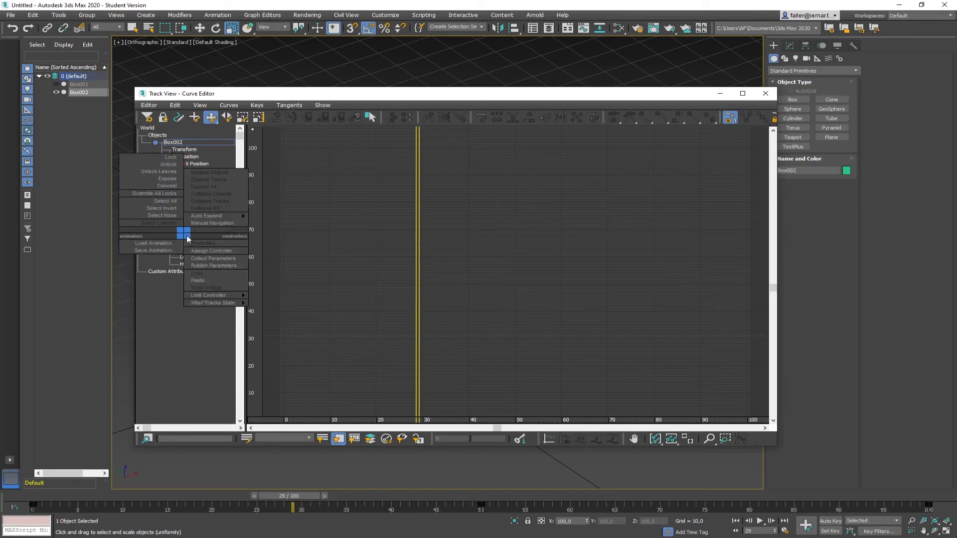
pyautogui.click(199, 278)
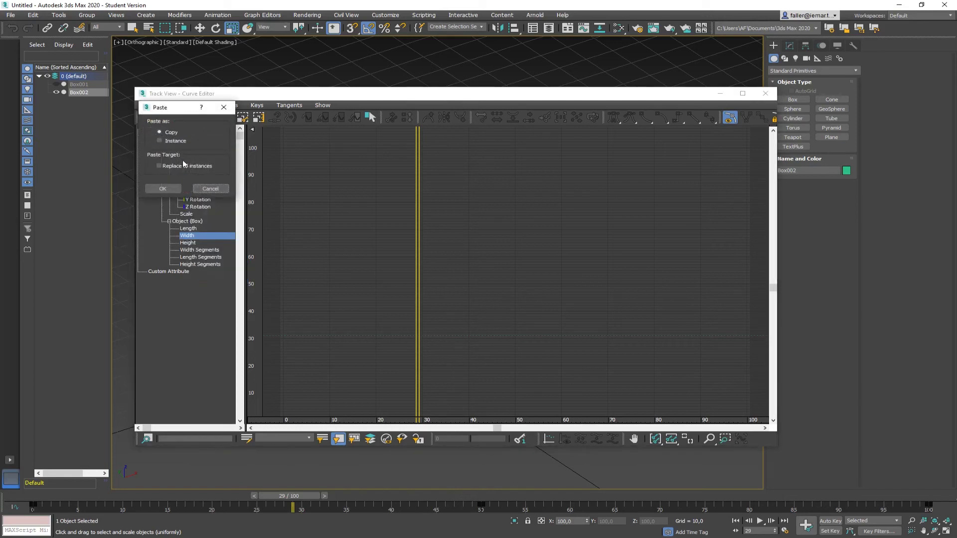
pyautogui.click(163, 188)
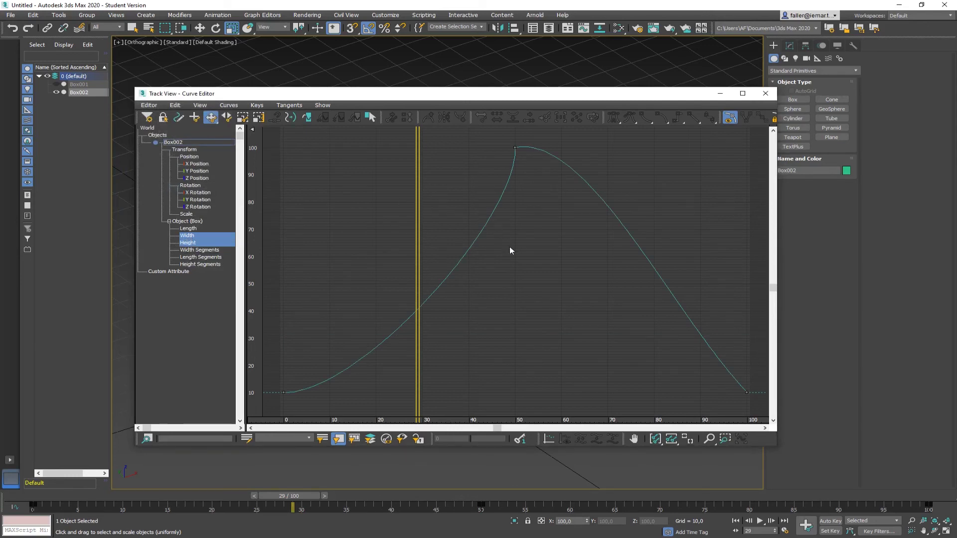
pyautogui.click(766, 94)
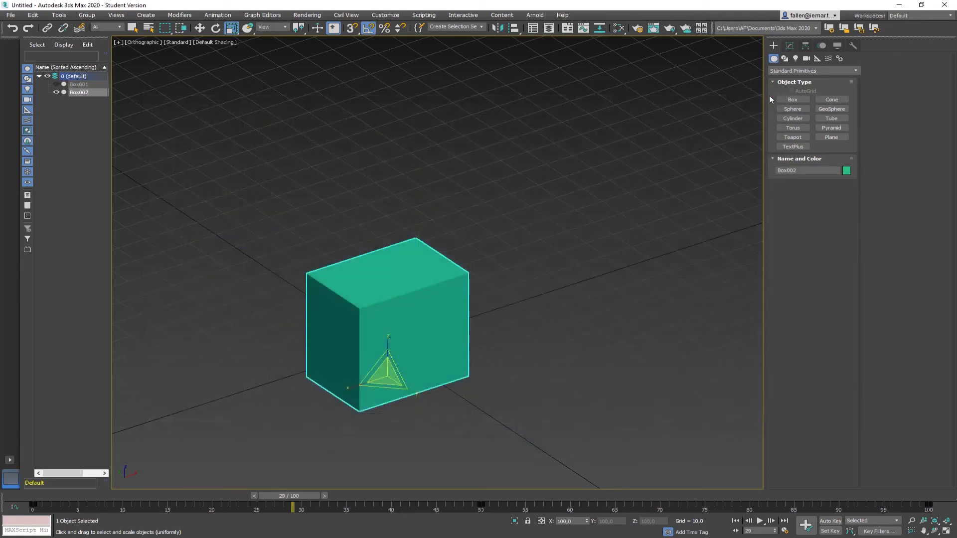
# - Play the combined width and height animation and stop it after viewing
pyautogui.click(760, 520)
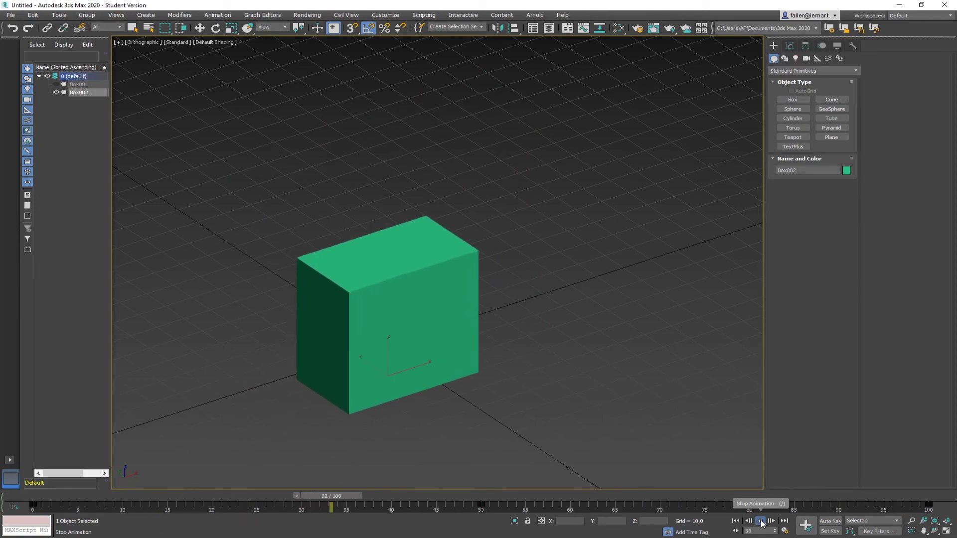
pyautogui.click(761, 521)
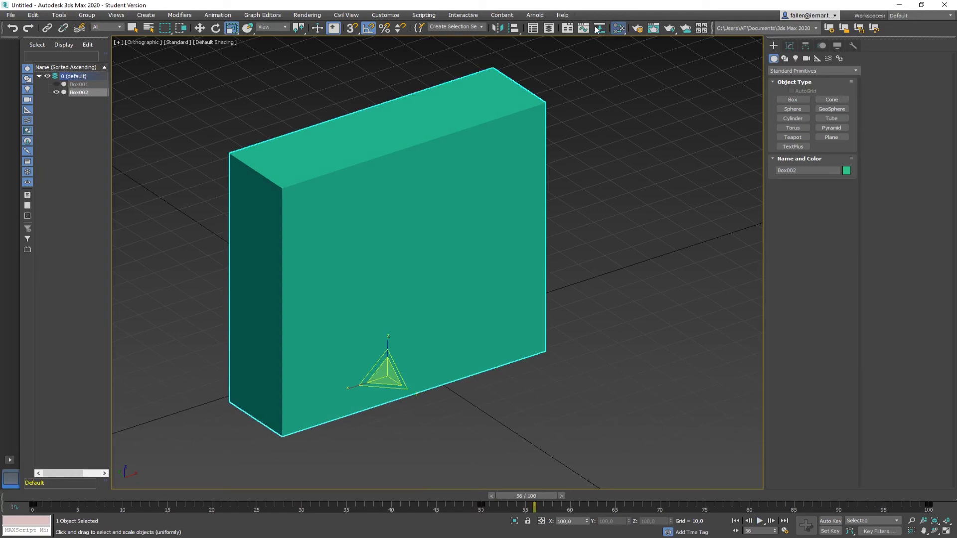
# - Delete the keys at frames 100 and 50 from Box002's Width track in the Curve Editor
pyautogui.click(618, 28)
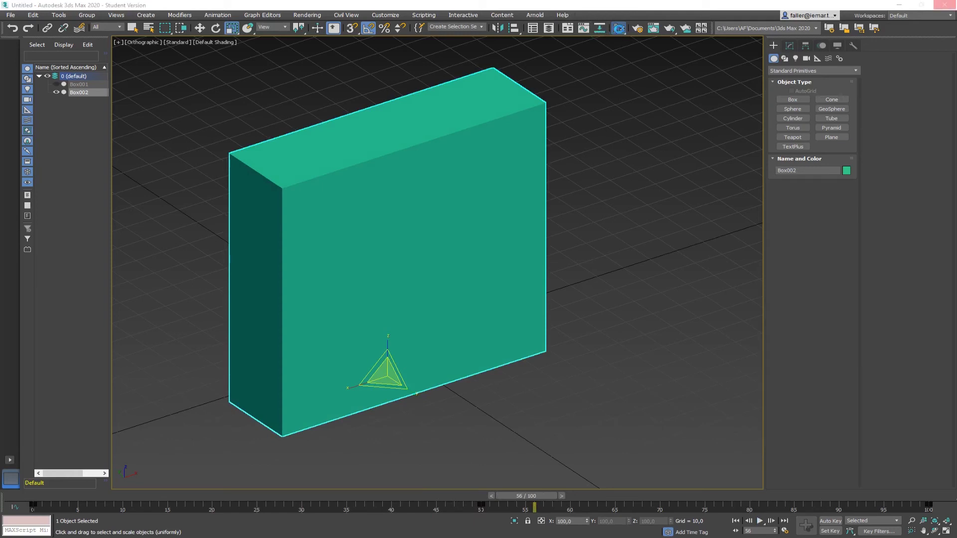
pyautogui.click(583, 28)
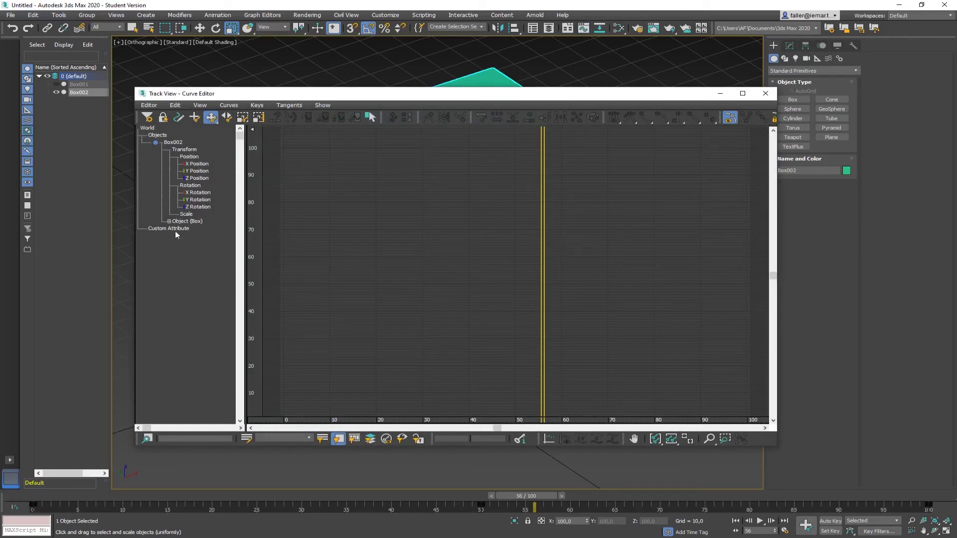
pyautogui.click(169, 221)
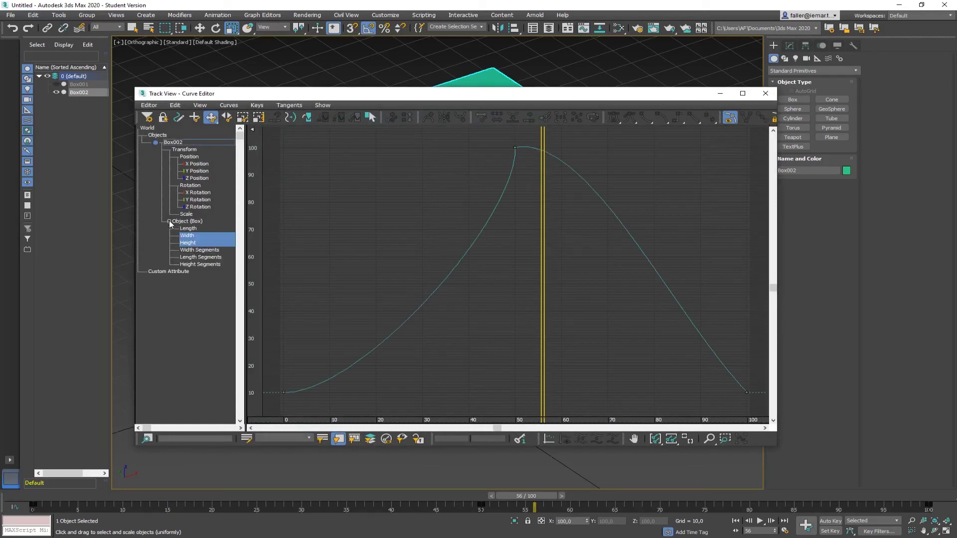
pyautogui.click(186, 242)
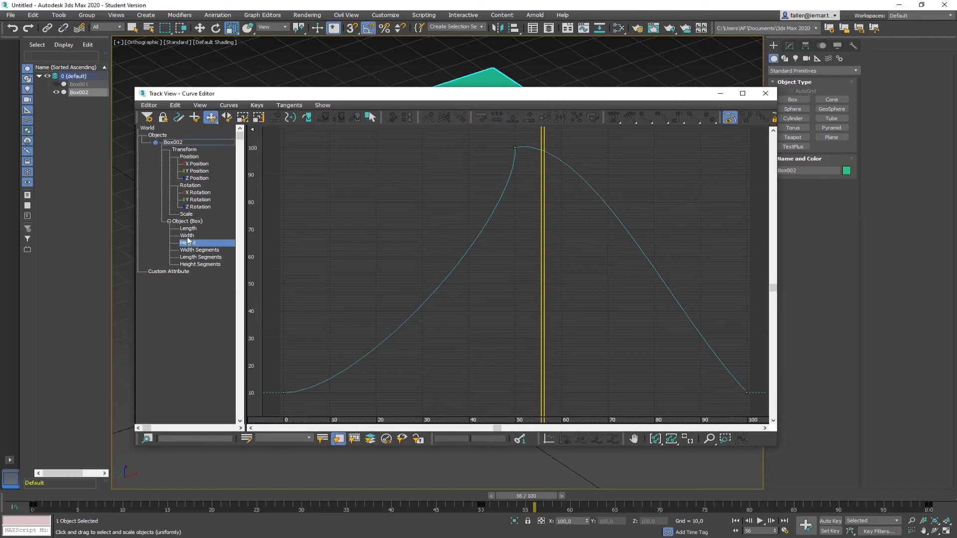
pyautogui.click(188, 237)
pyautogui.click(188, 243)
pyautogui.click(188, 237)
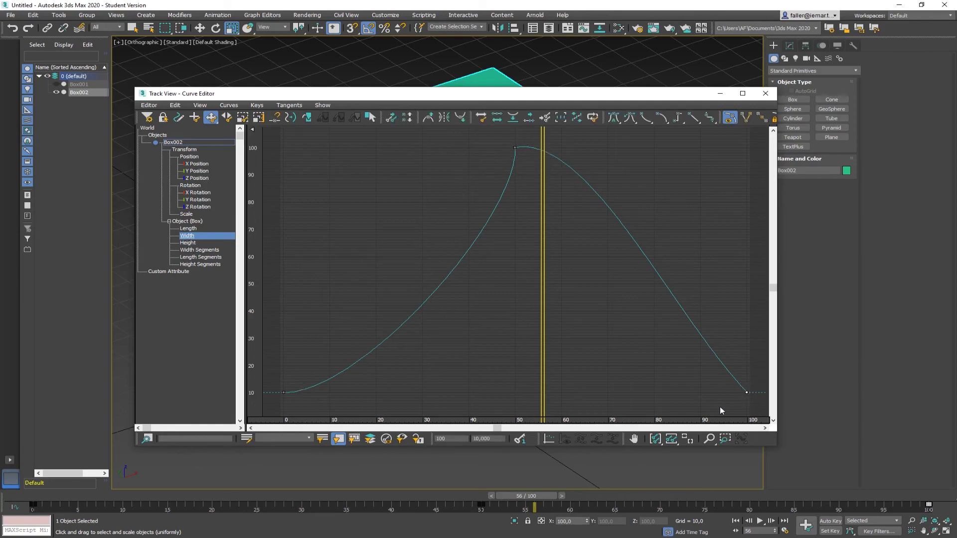
pyautogui.press('Delete')
pyautogui.moveTo(543, 142); pyautogui.dragTo(504, 159)
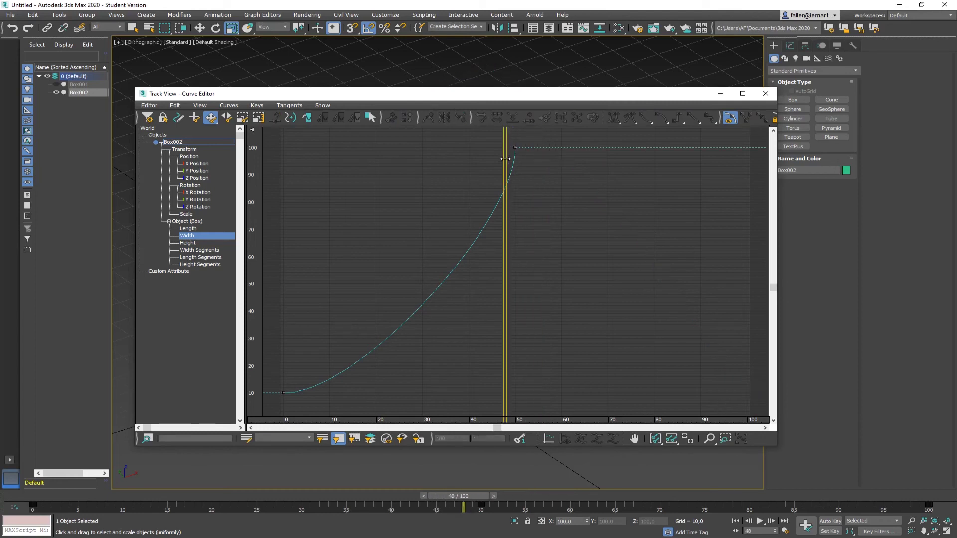
pyautogui.click(515, 148)
pyautogui.press('Delete')
# - Raise the Width track's key at frame 0 to a value of about 15.27
pyautogui.click(283, 392)
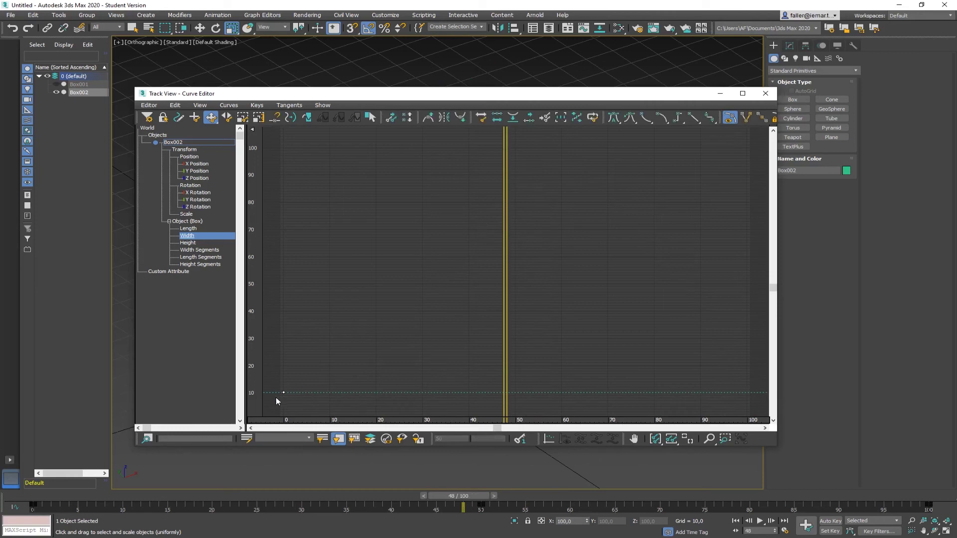
pyautogui.moveTo(283, 392); pyautogui.dragTo(283, 370)
pyautogui.moveTo(283, 368); pyautogui.dragTo(283, 377)
# - Close the Curve Editor and scrub the timeline back to frame 10 to check the box's height animation
pyautogui.click(765, 93)
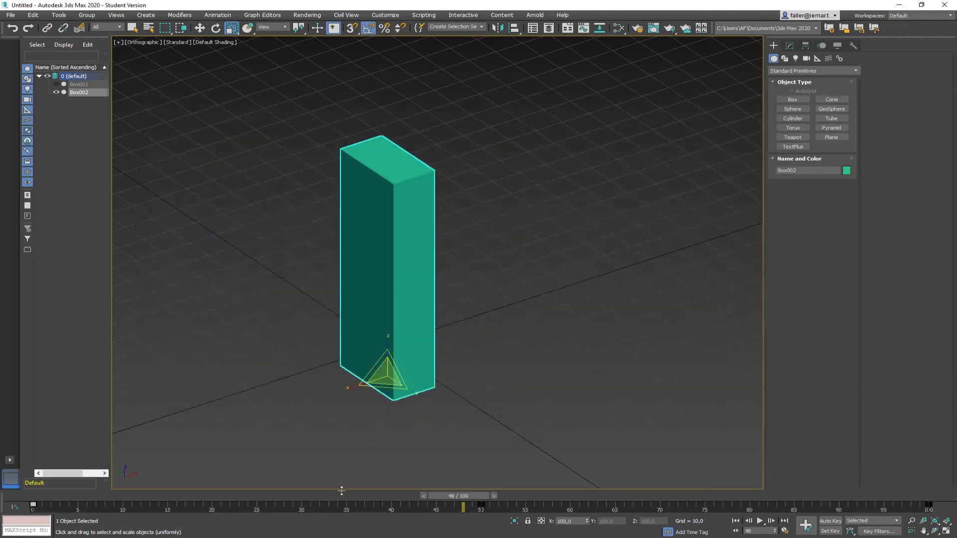
pyautogui.moveTo(475, 496); pyautogui.dragTo(142, 495)
pyautogui.press('r')
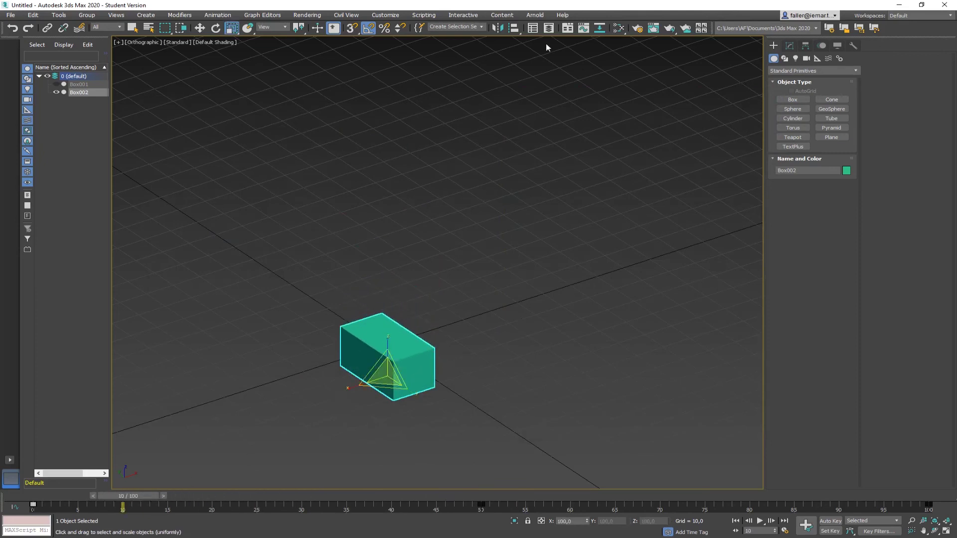
# - Assign a Waveform Float controller to Box002's Height track in the Curve Editor
pyautogui.click(587, 29)
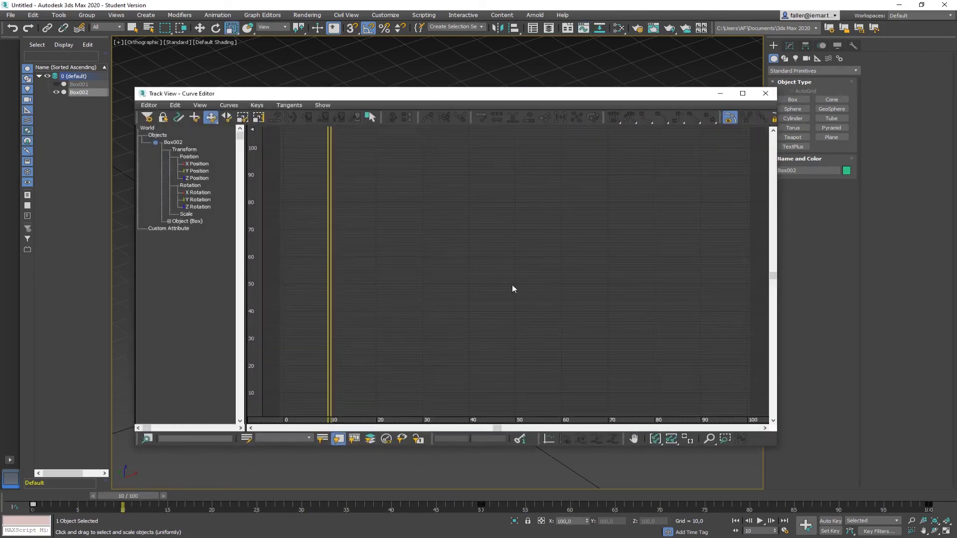
pyautogui.click(169, 221)
pyautogui.keyDown('ctrl'); pyautogui.click(188, 243); pyautogui.keyUp('ctrl')
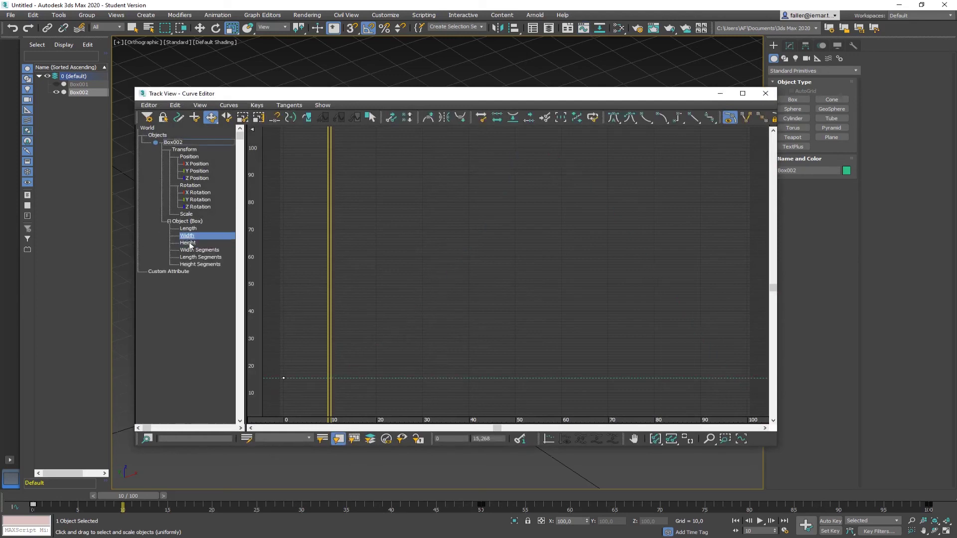
pyautogui.click(188, 243)
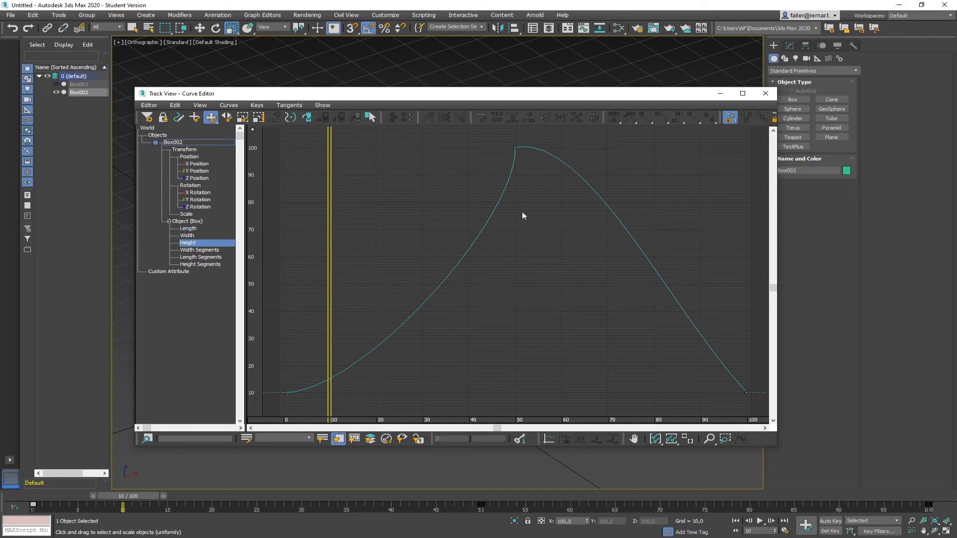
pyautogui.rightClick(184, 241)
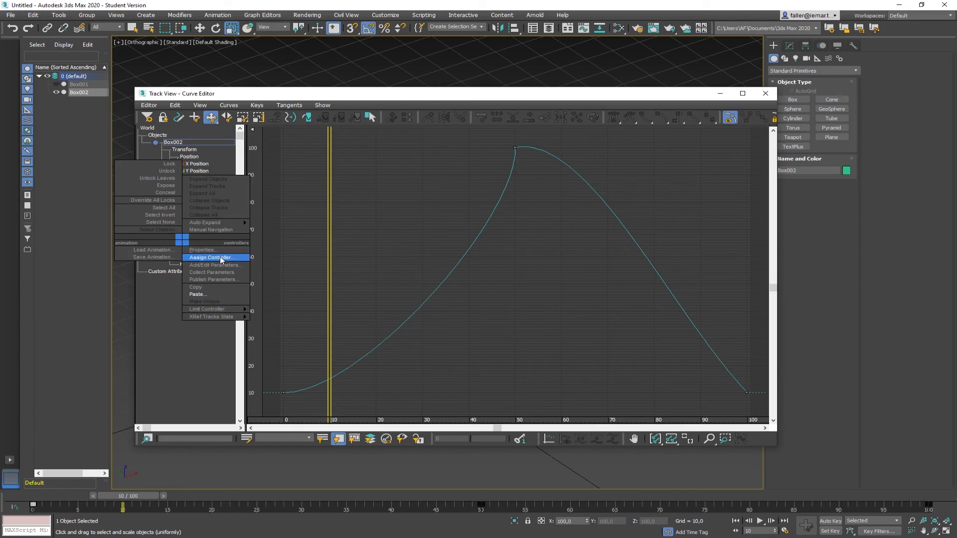
pyautogui.click(207, 258)
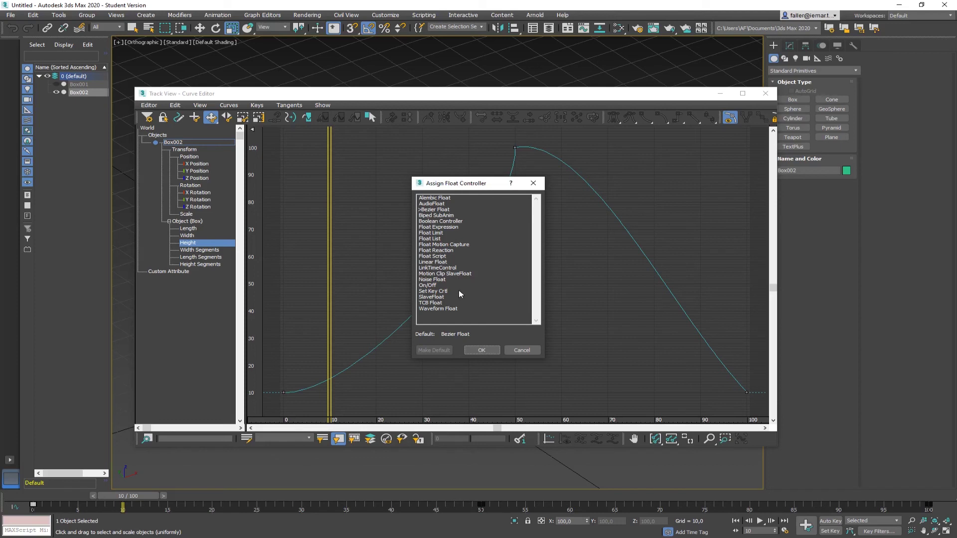
pyautogui.click(428, 309)
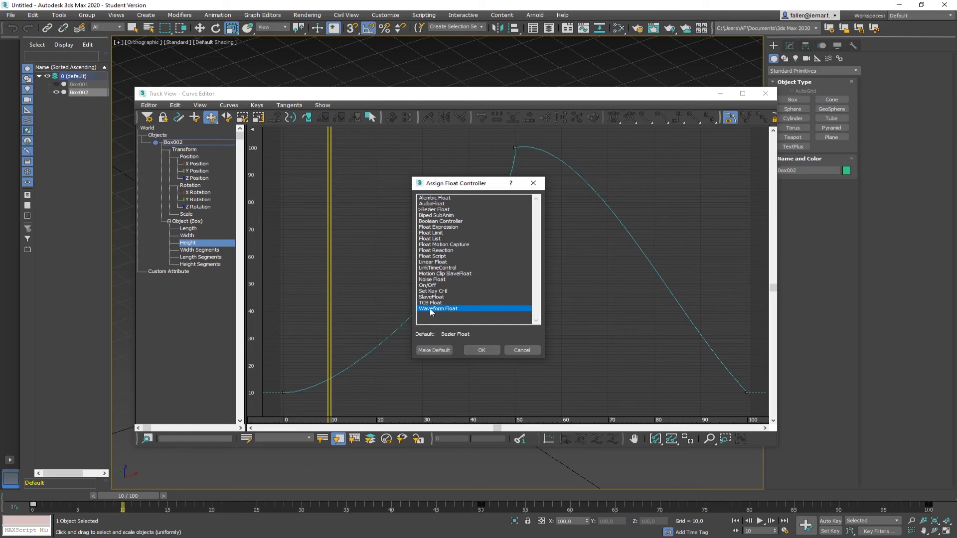
pyautogui.click(479, 350)
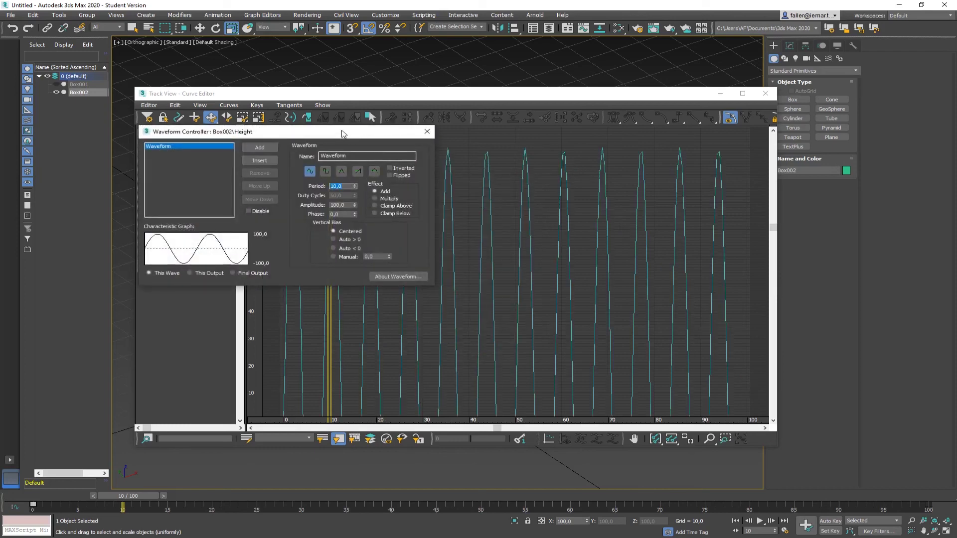
# - Set the period of the Height track's waveform to 25
pyautogui.moveTo(337, 134); pyautogui.dragTo(361, 169)
pyautogui.scroll(1, 723, 318)
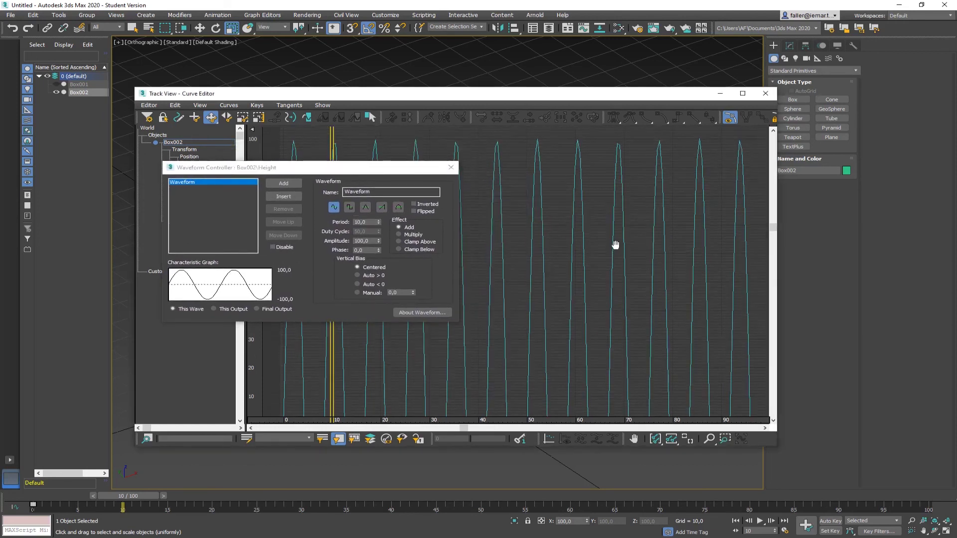
pyautogui.click(671, 439)
pyautogui.click(655, 439)
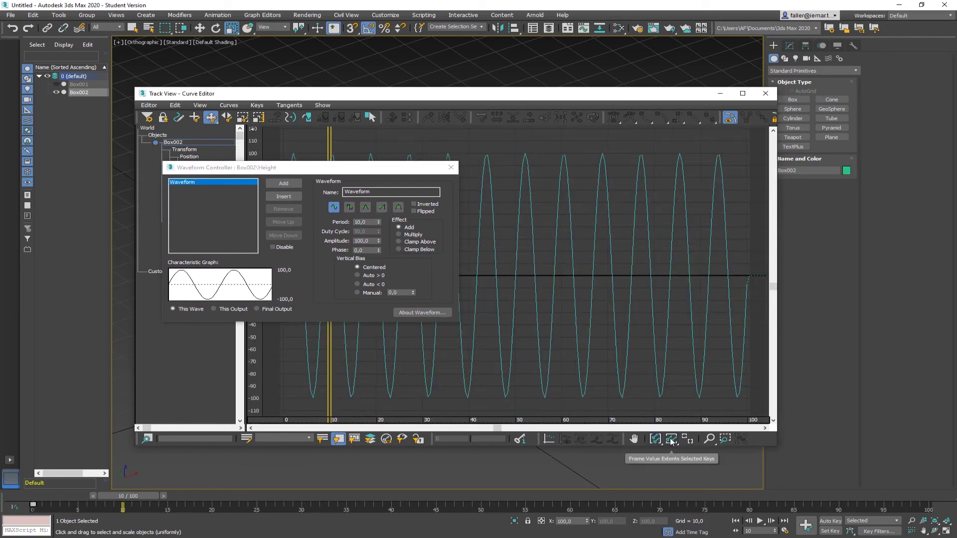
pyautogui.moveTo(391, 174); pyautogui.dragTo(364, 167)
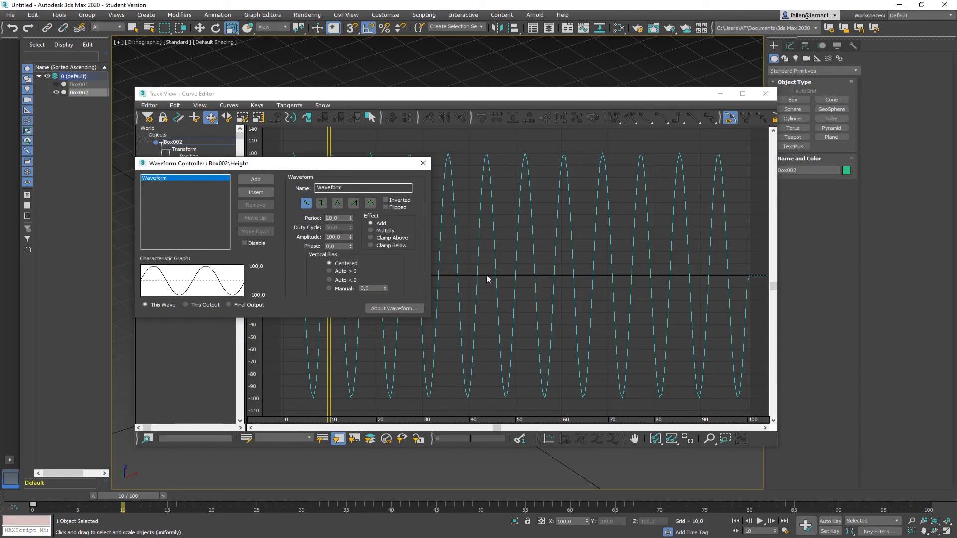
pyautogui.click(505, 278)
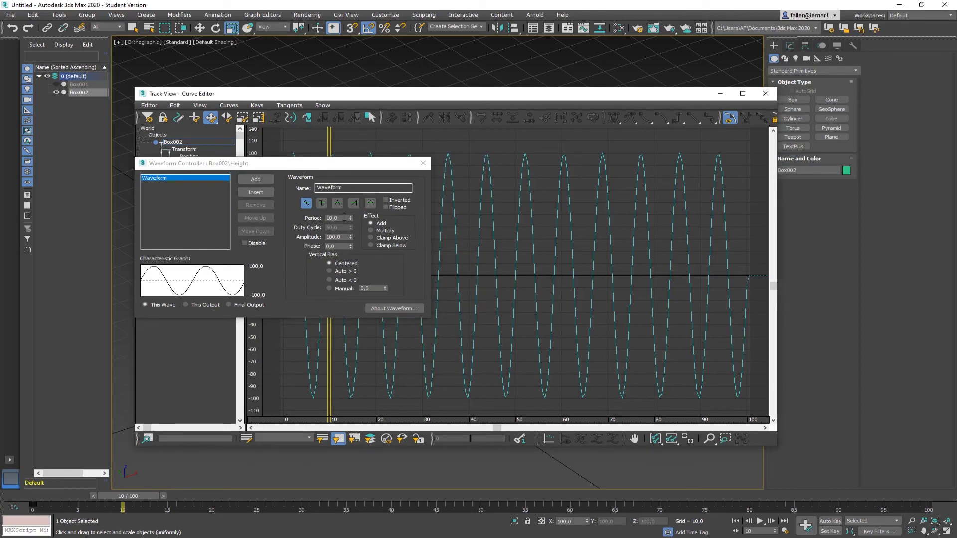
pyautogui.click(290, 213)
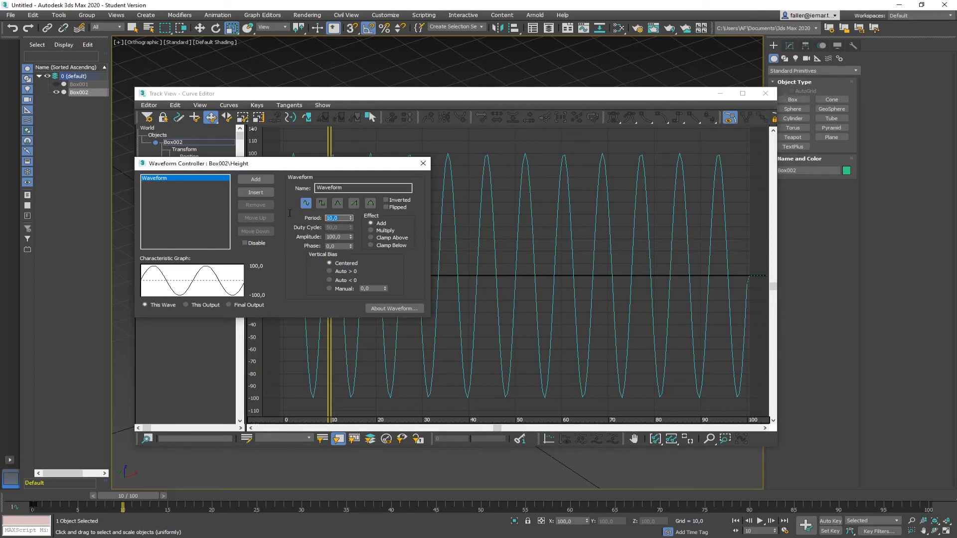
pyautogui.write('25')
pyautogui.press('Return')
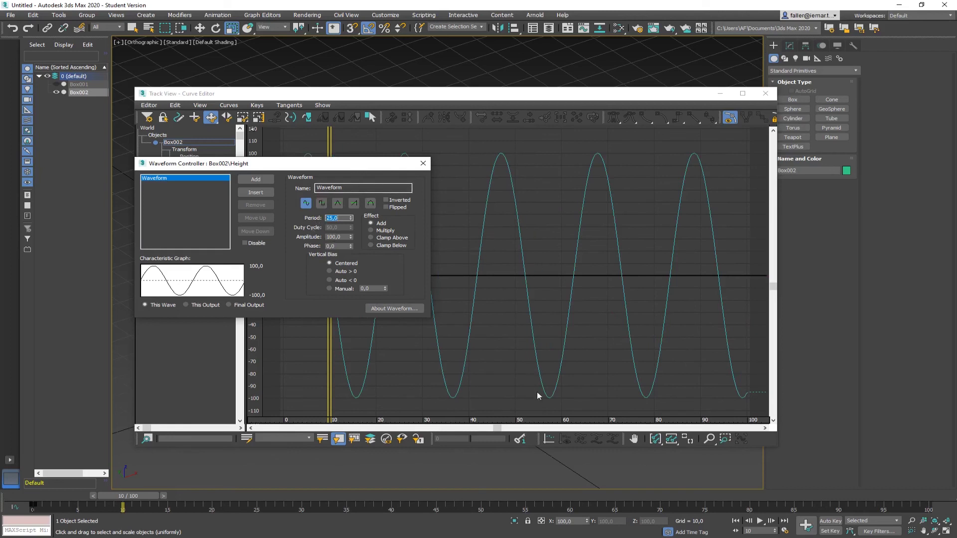
# - Set the amplitude of the Height track's waveform to 50
pyautogui.click(493, 242)
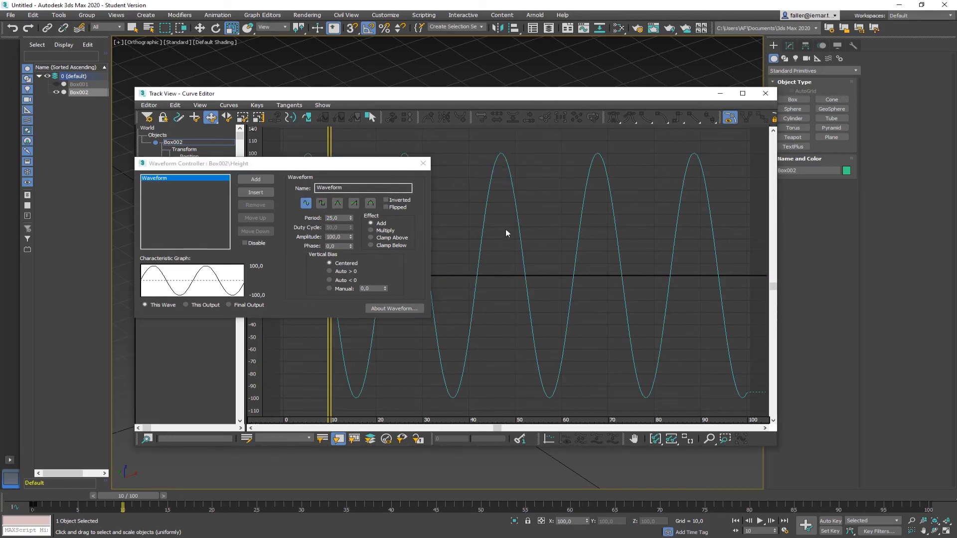
pyautogui.doubleClick(342, 237)
pyautogui.write('5')
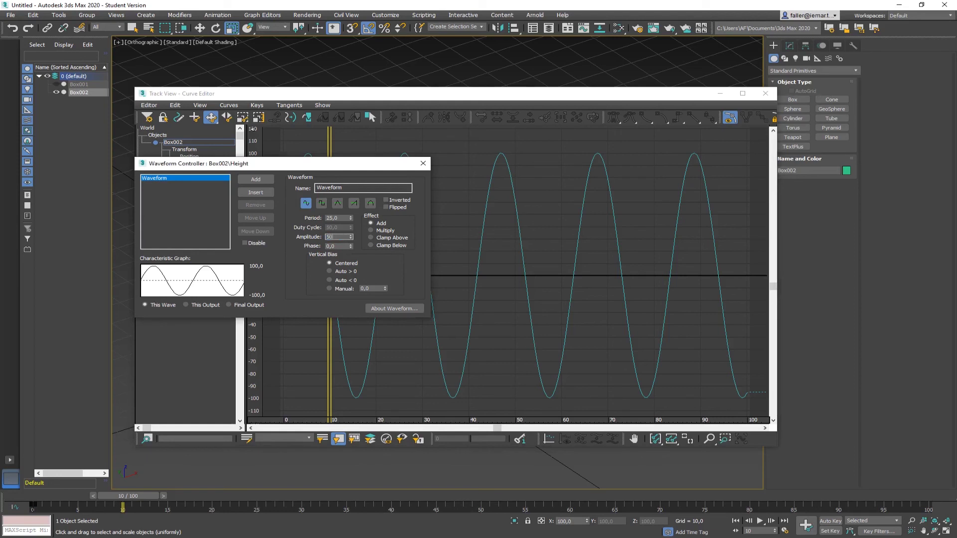
pyautogui.write('0')
pyautogui.press('Return')
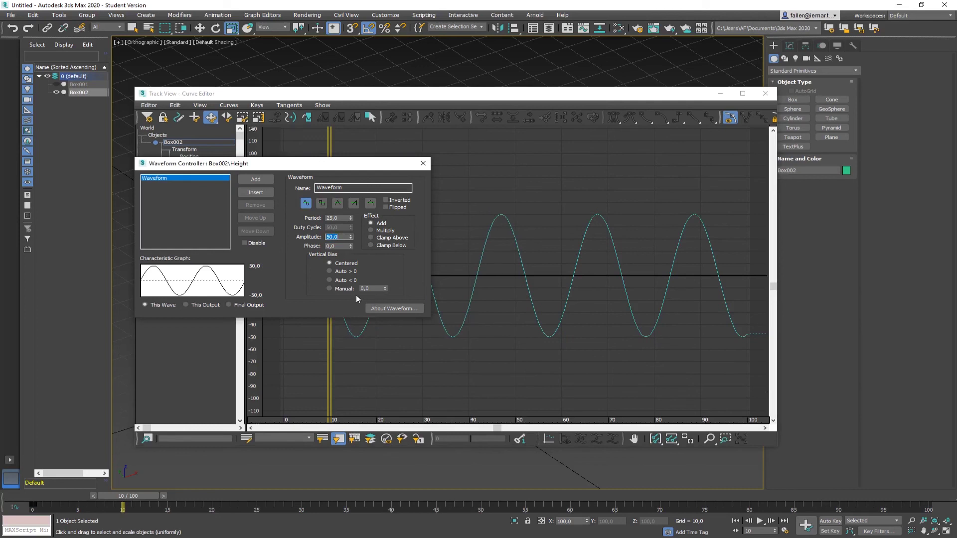
# - Try the Auto > 0 vertical bias on the Height waveform, and set the bias to Manual with a value of 60
pyautogui.click(328, 270)
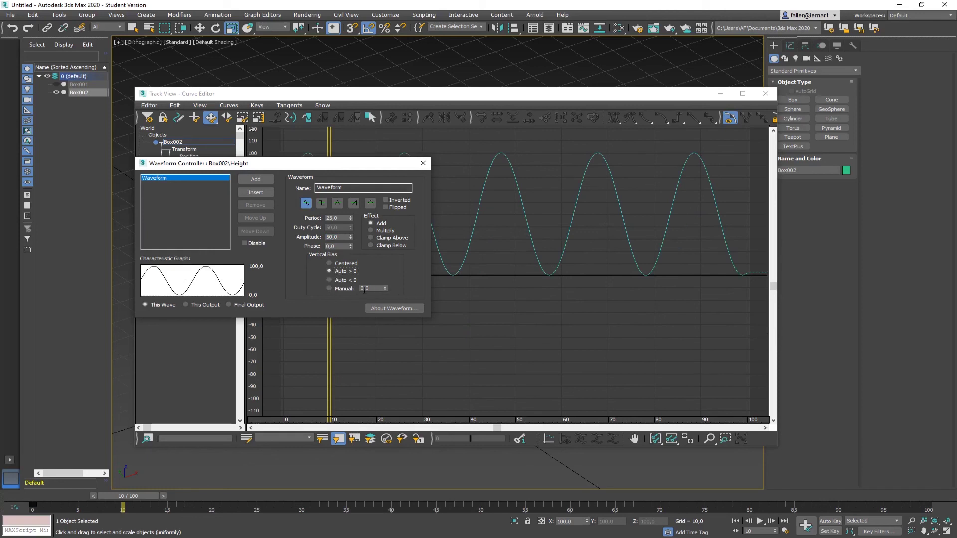
pyautogui.click(329, 289)
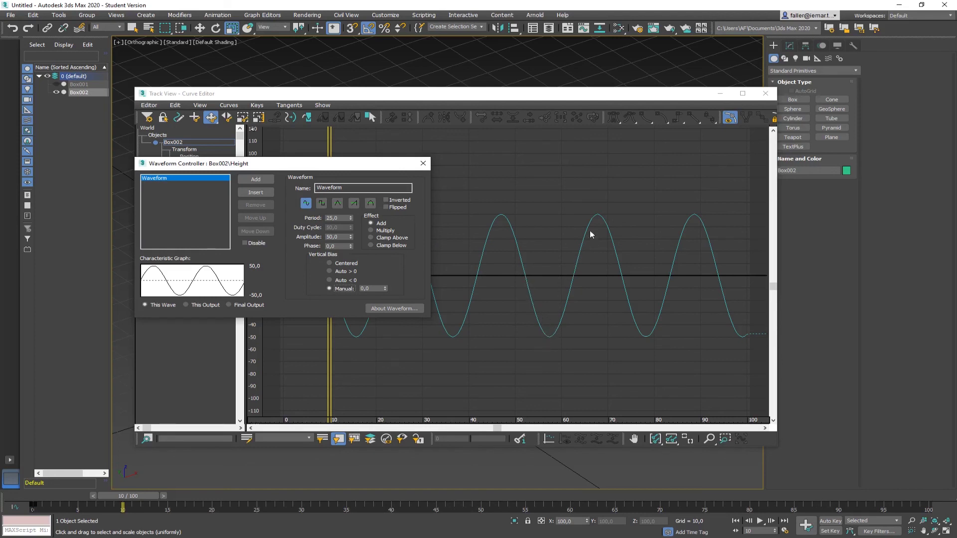
pyautogui.doubleClick(374, 288)
pyautogui.write('-60')
pyautogui.press('Return')
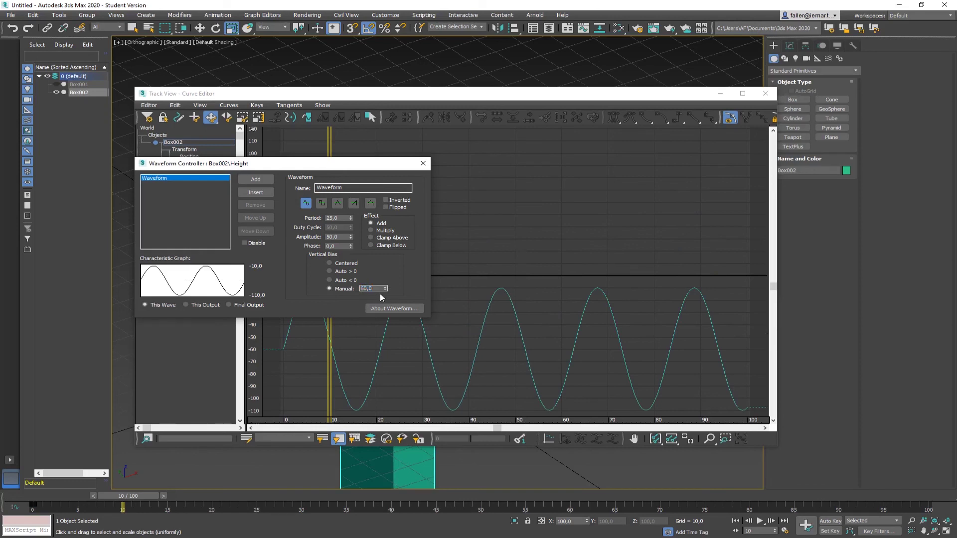
pyautogui.press('Return')
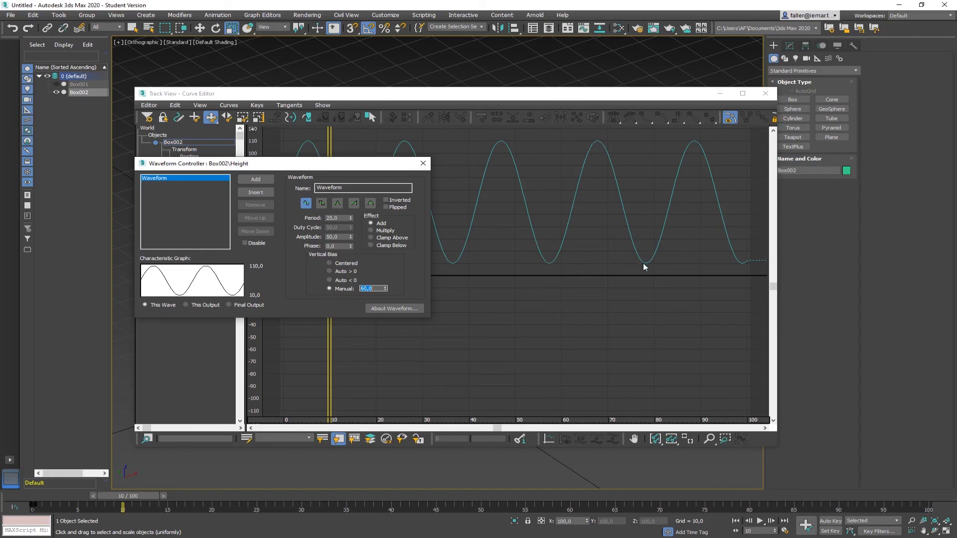
# - Close the waveform settings and Curve Editor, and play the wave-driven height animation in the viewport before stopping it
pyautogui.click(423, 163)
pyautogui.click(765, 93)
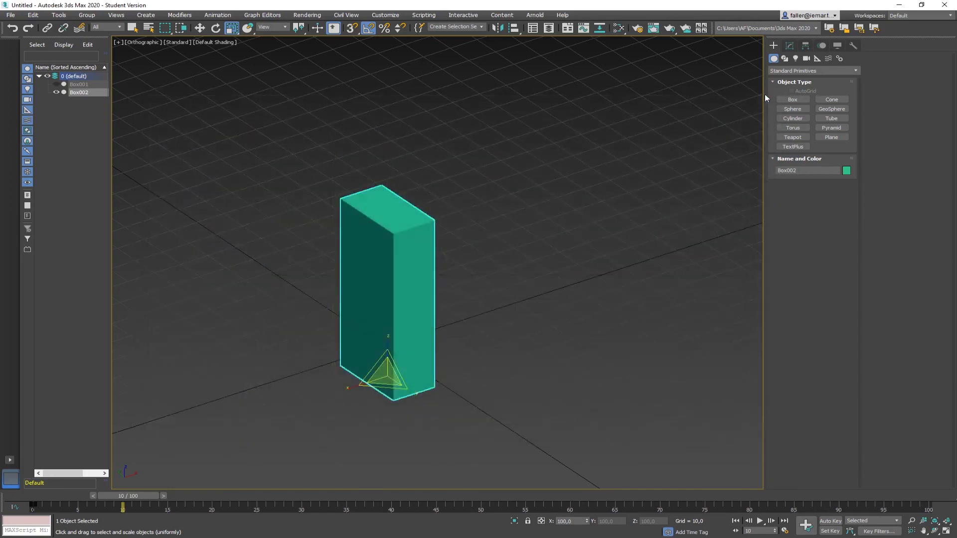
pyautogui.click(760, 521)
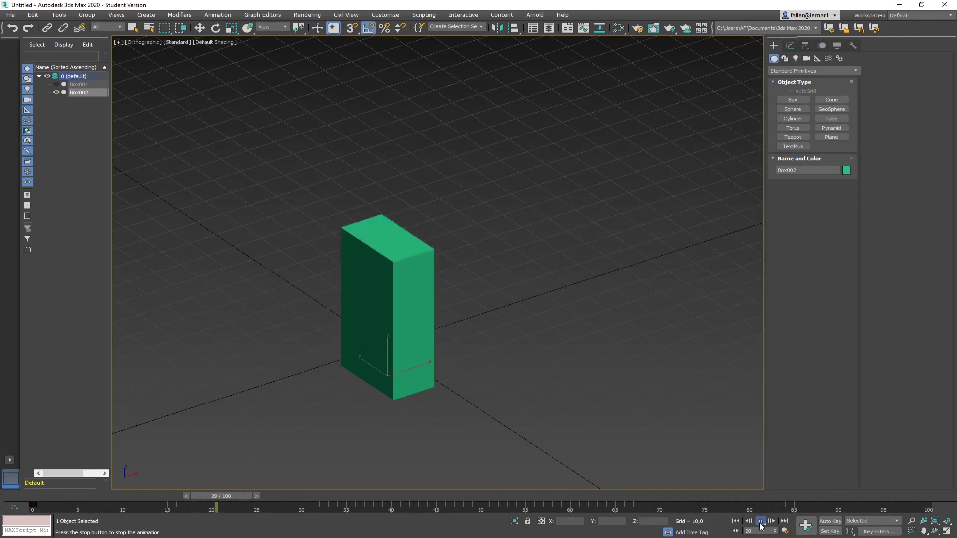
pyautogui.click(760, 520)
pyautogui.press('r')
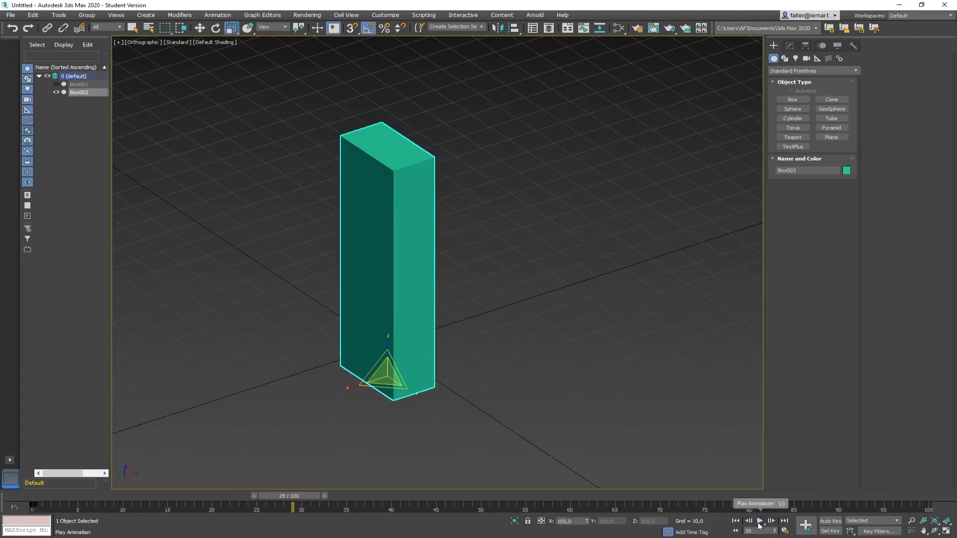
# - Open the Curve Editor and change the waveform of Box002's Height track to a square wave
pyautogui.click(583, 28)
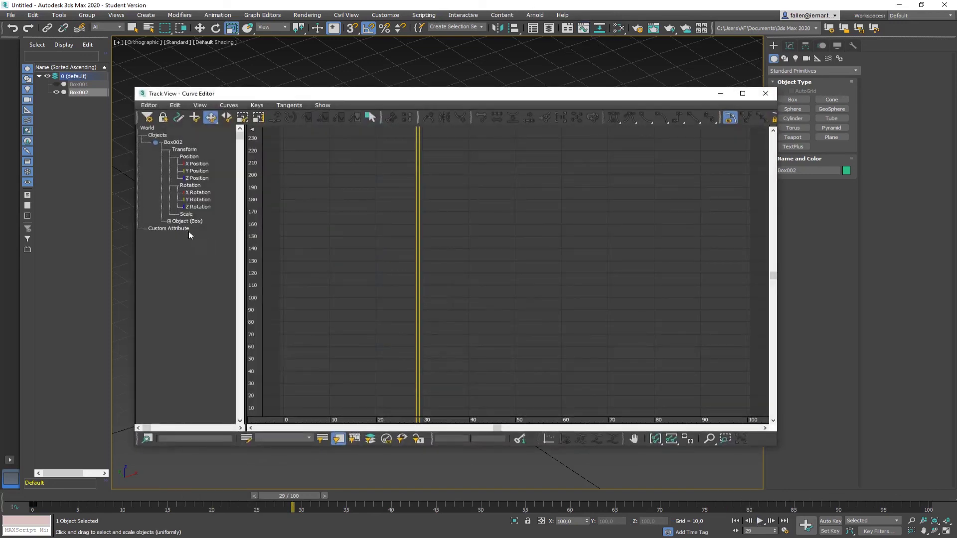
pyautogui.click(169, 221)
pyautogui.click(188, 243)
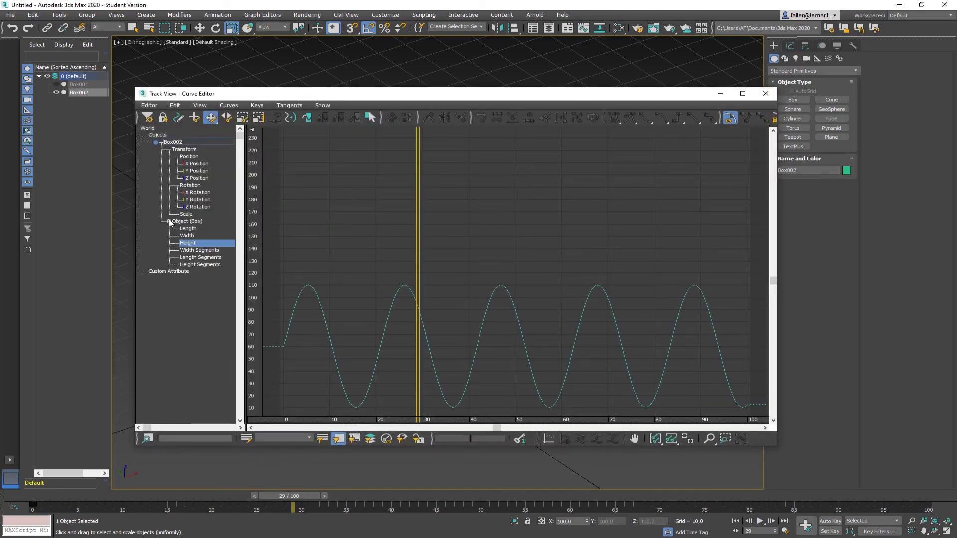
pyautogui.doubleClick(188, 243)
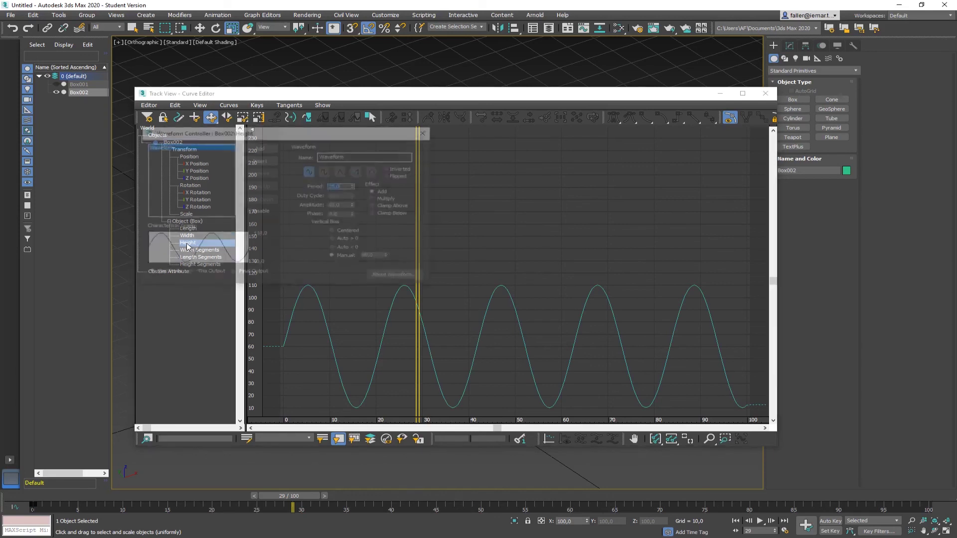
pyautogui.click(426, 132)
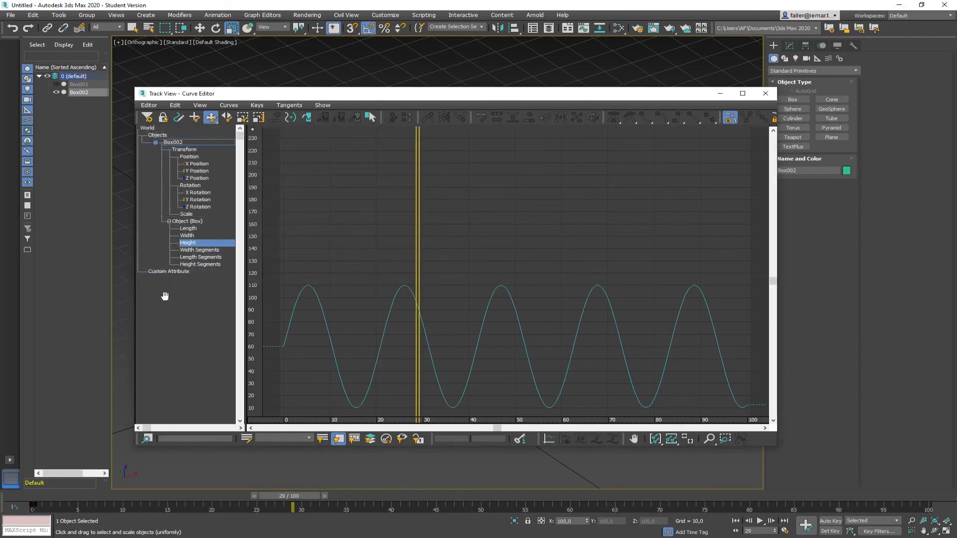
pyautogui.doubleClick(187, 245)
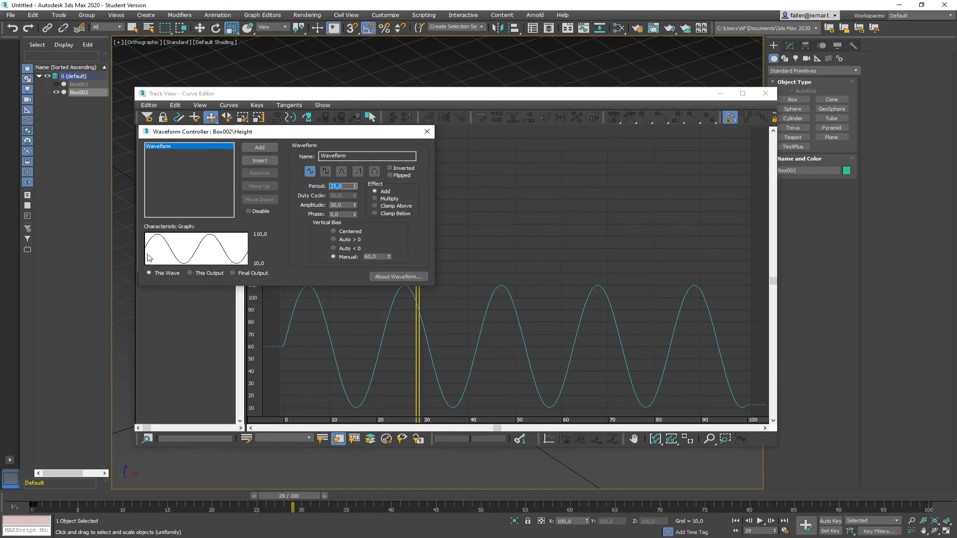
pyautogui.click(324, 171)
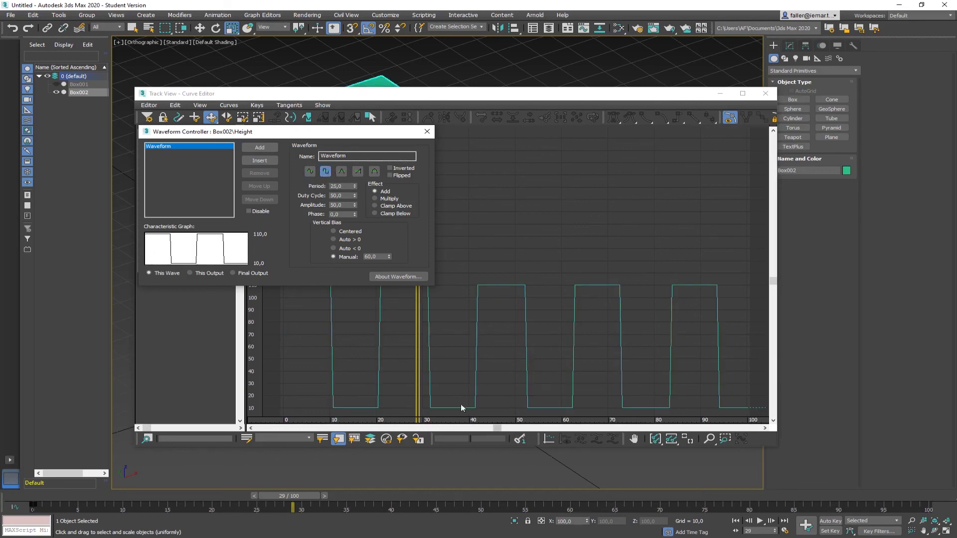
# - Close the waveform settings and Curve Editor, and play the square-wave height animation in the viewport before stopping it
pyautogui.click(426, 131)
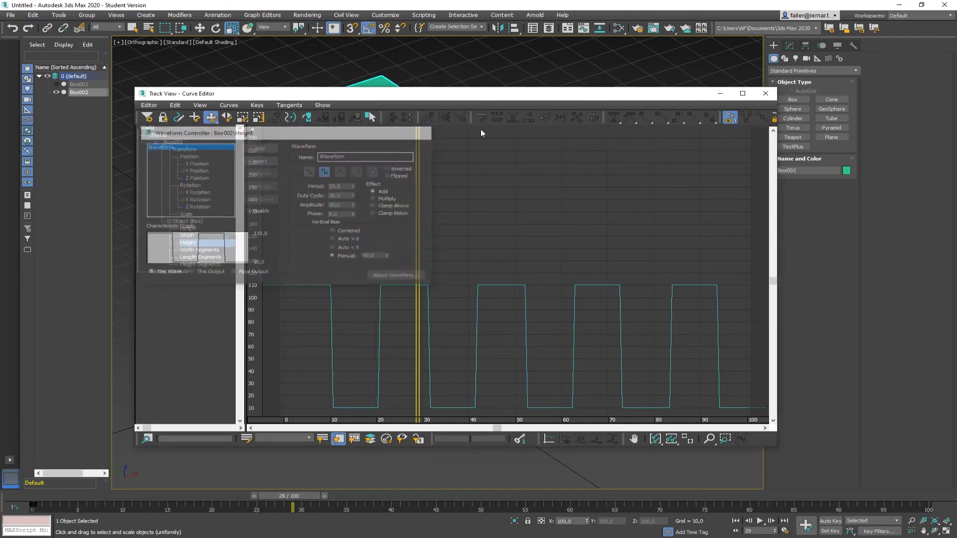
pyautogui.click(765, 93)
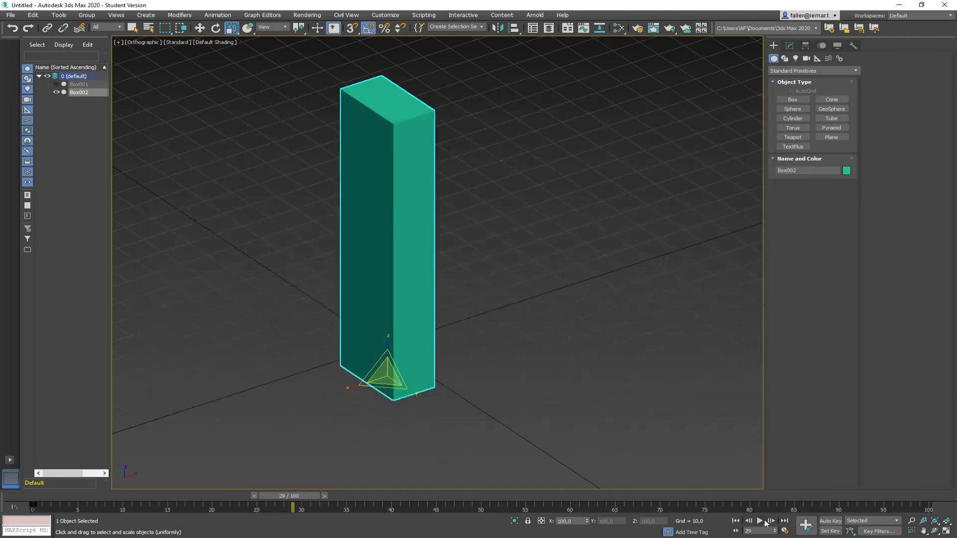
pyautogui.click(760, 520)
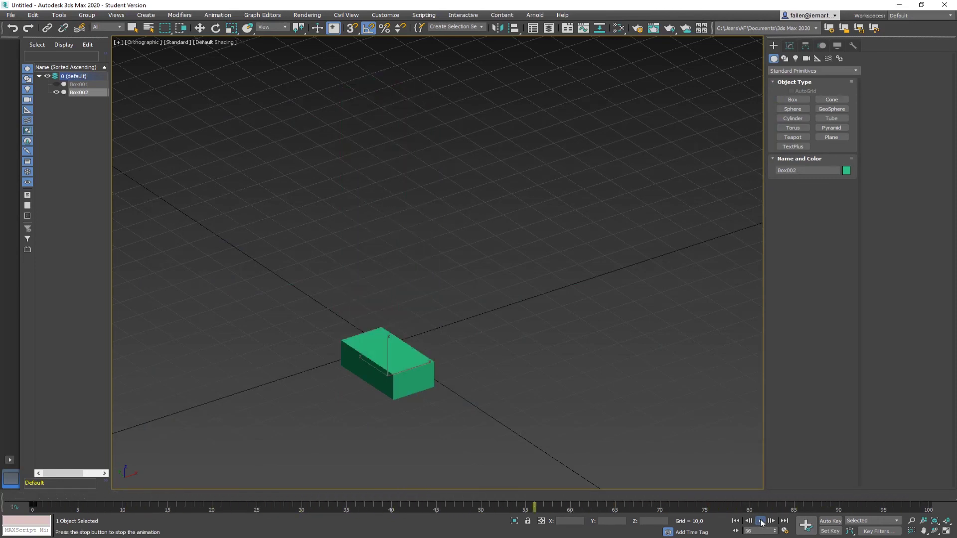
pyautogui.click(761, 522)
pyautogui.press('r')
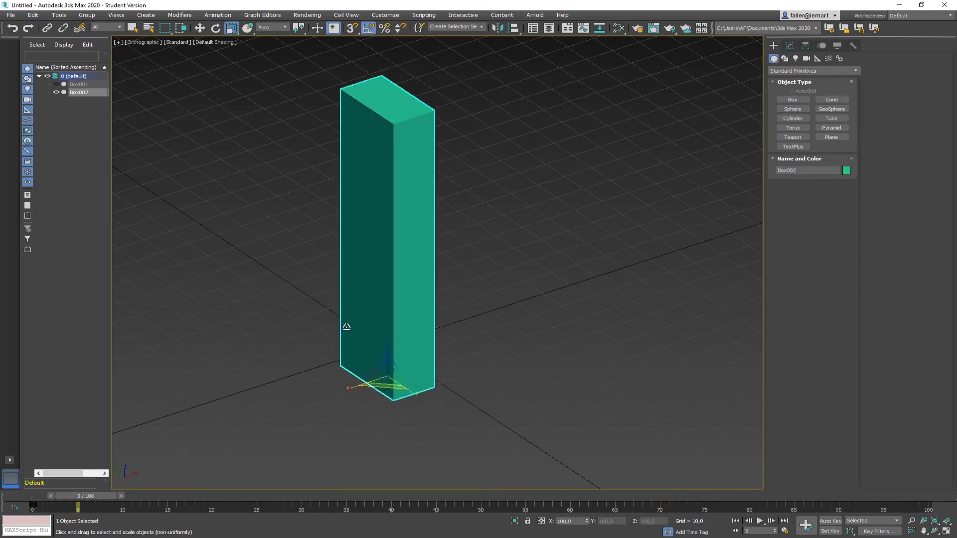
# - Reopen the Curve Editor, review the Height track's waveform settings, and assign a fresh Waveform Float controller to that track
pyautogui.click(583, 29)
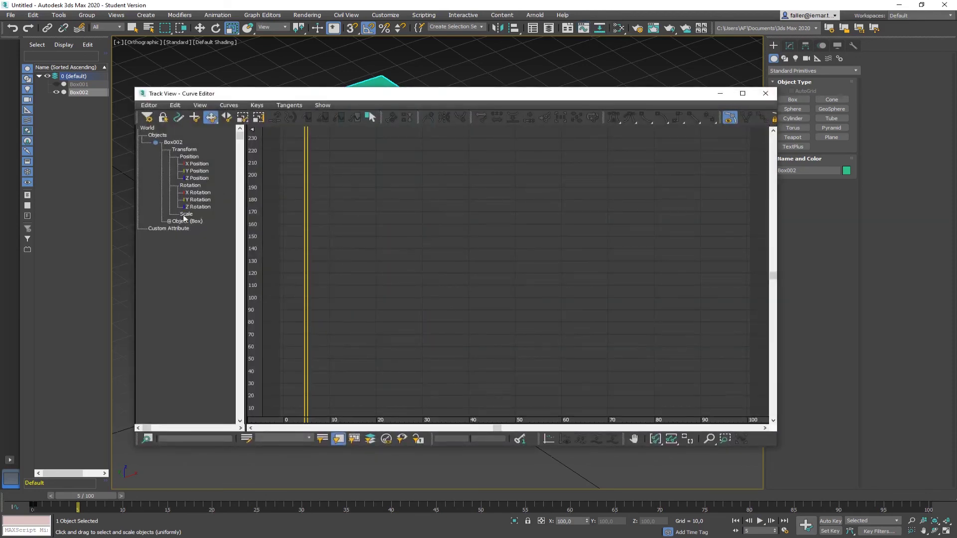
pyautogui.click(170, 220)
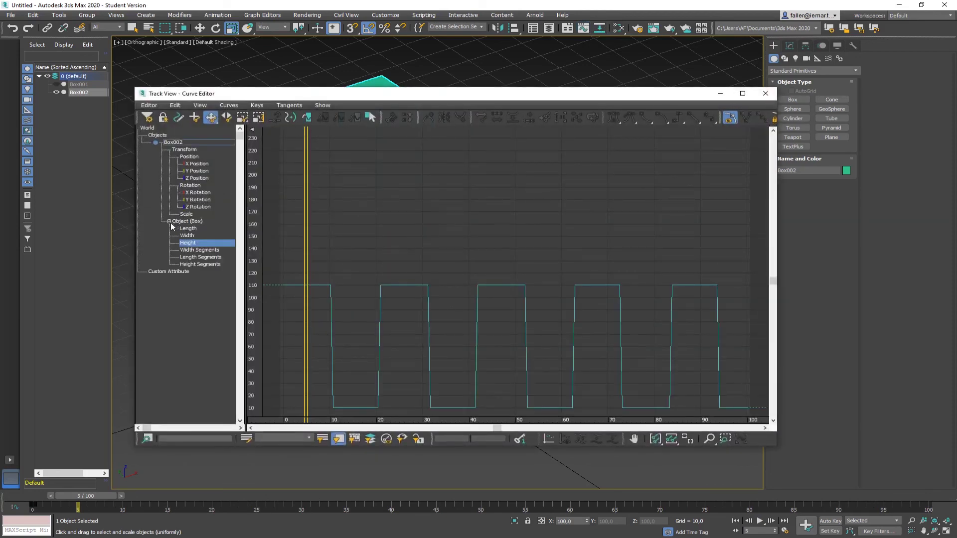
pyautogui.doubleClick(189, 243)
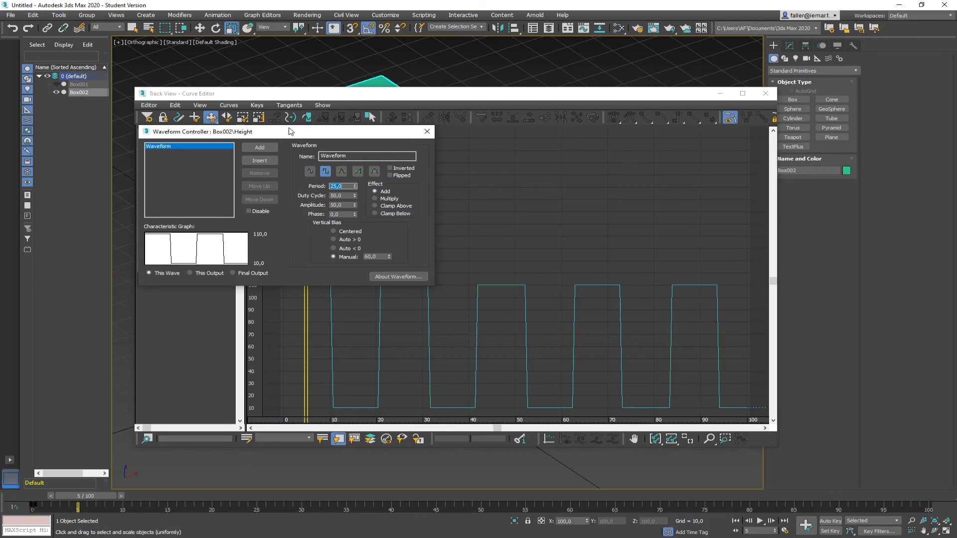
pyautogui.moveTo(291, 134); pyautogui.dragTo(318, 173)
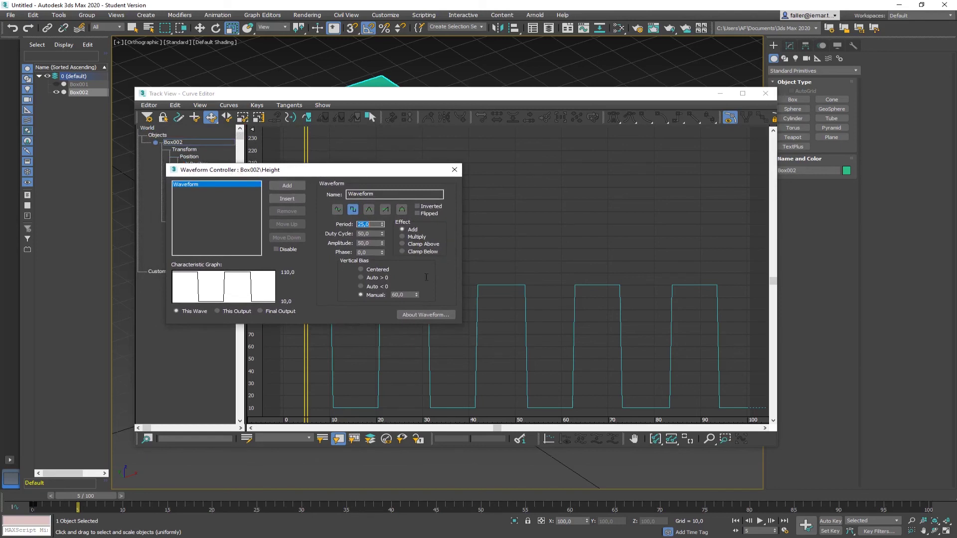
pyautogui.click(454, 169)
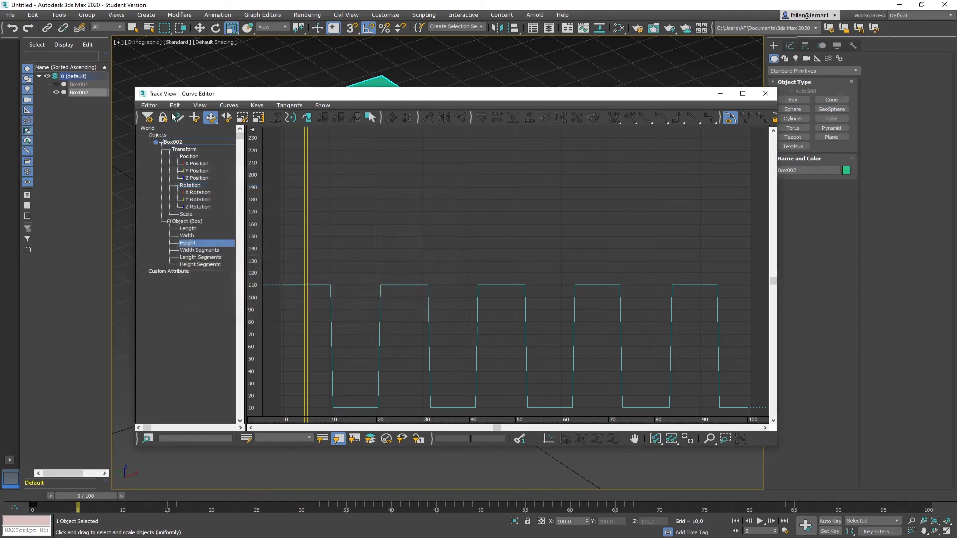
pyautogui.rightClick(188, 242)
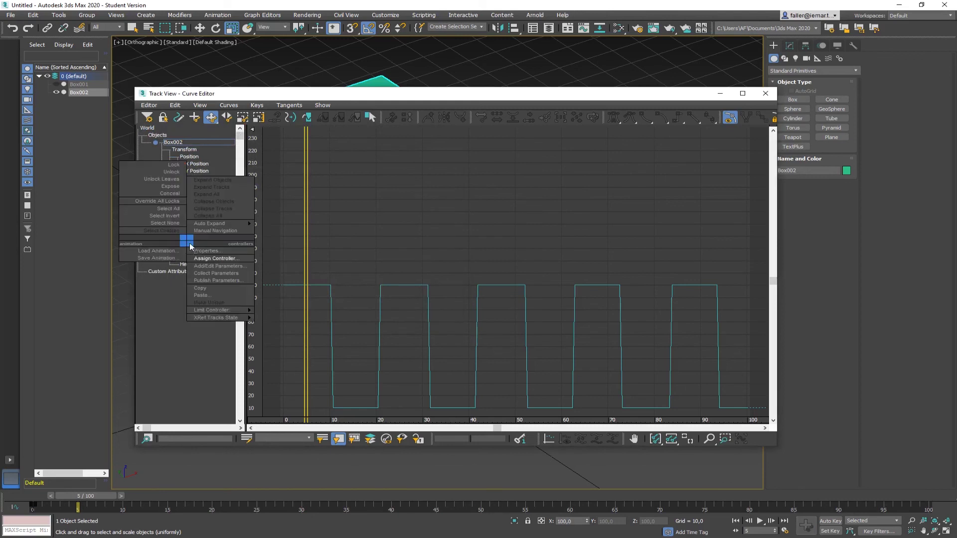
pyautogui.click(225, 258)
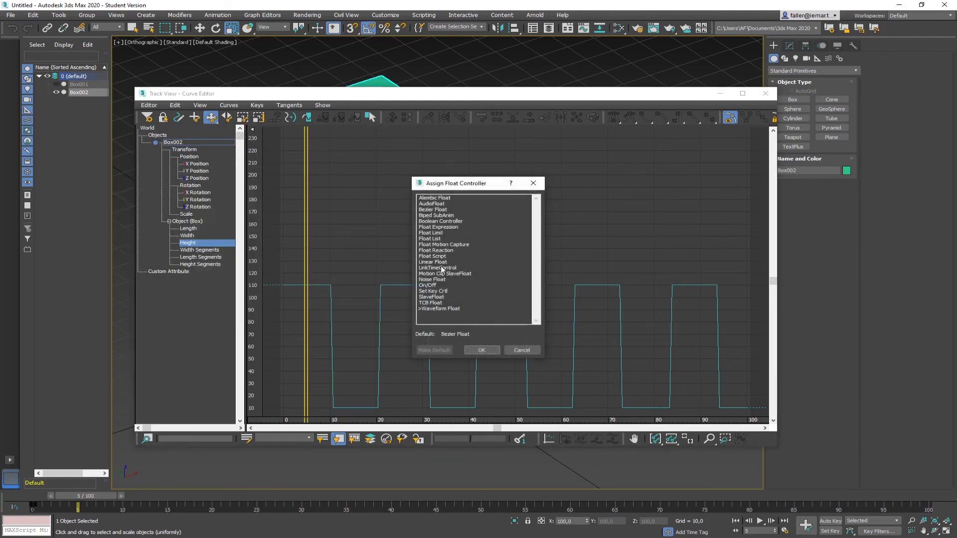
pyautogui.doubleClick(437, 307)
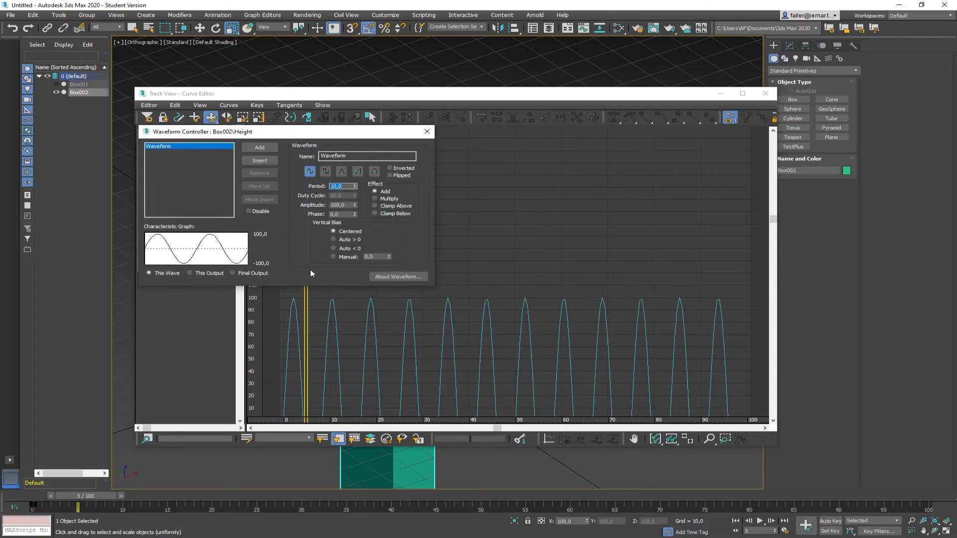